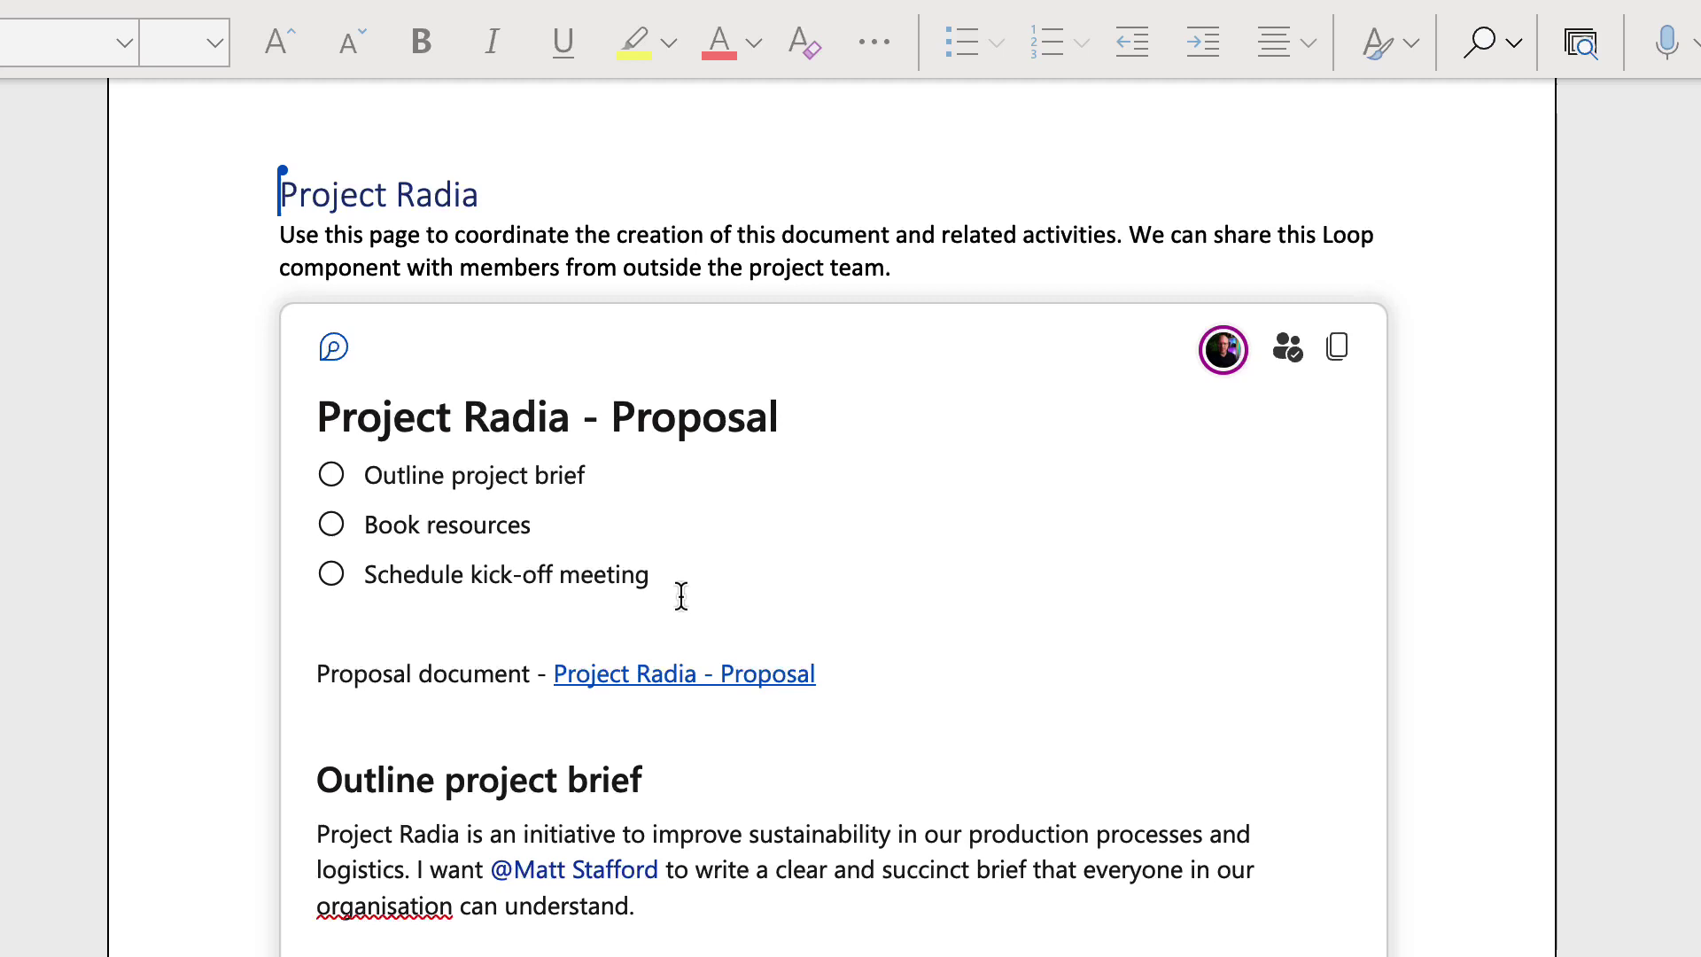
Step: Scroll down past Outline project brief and Book resources to the Ideas voting table
scroll(753, 597, down, 2)
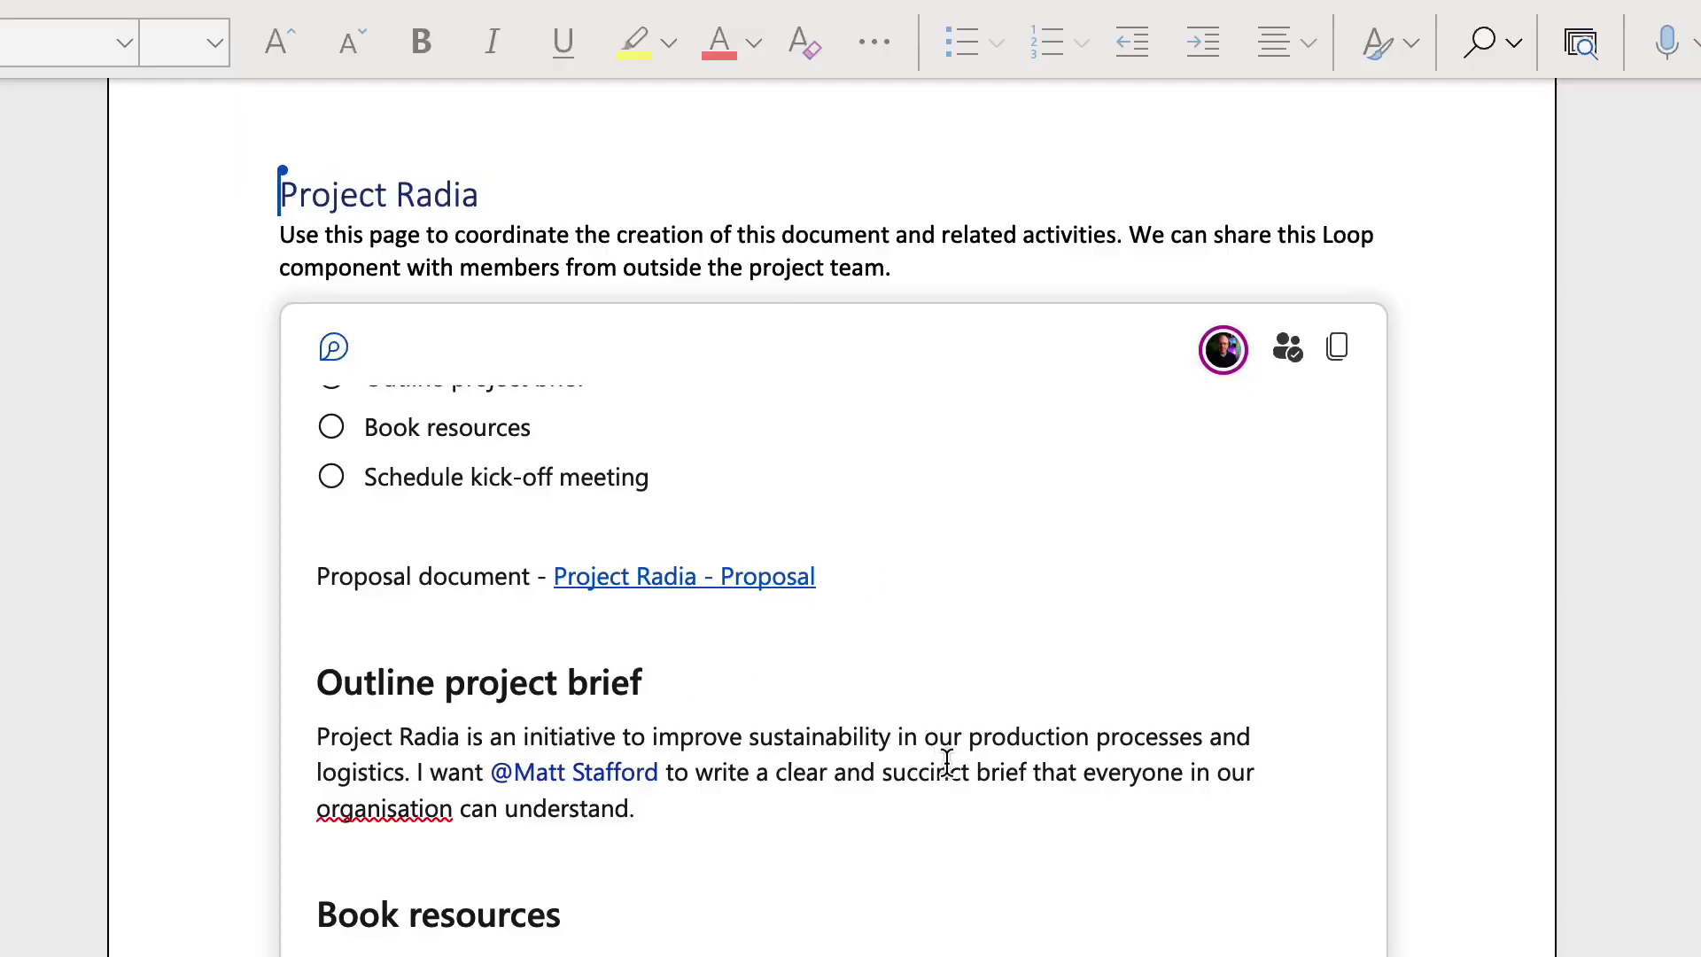
scroll(945, 744, down, 5)
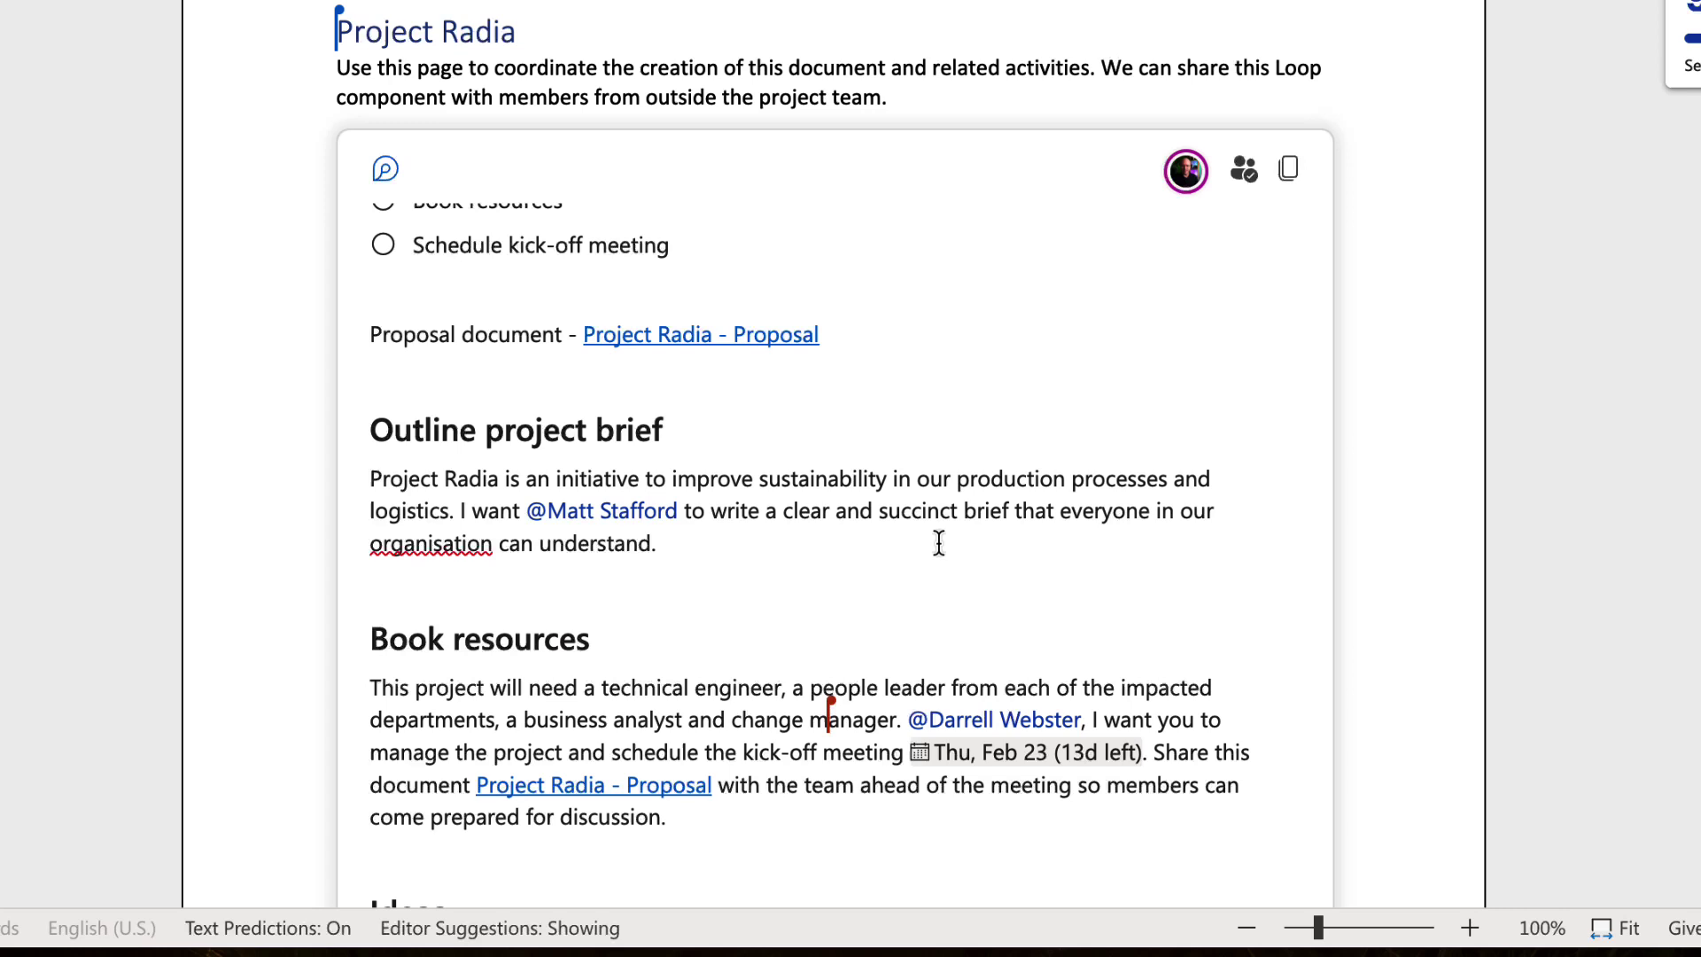
scroll(933, 545, down, 1)
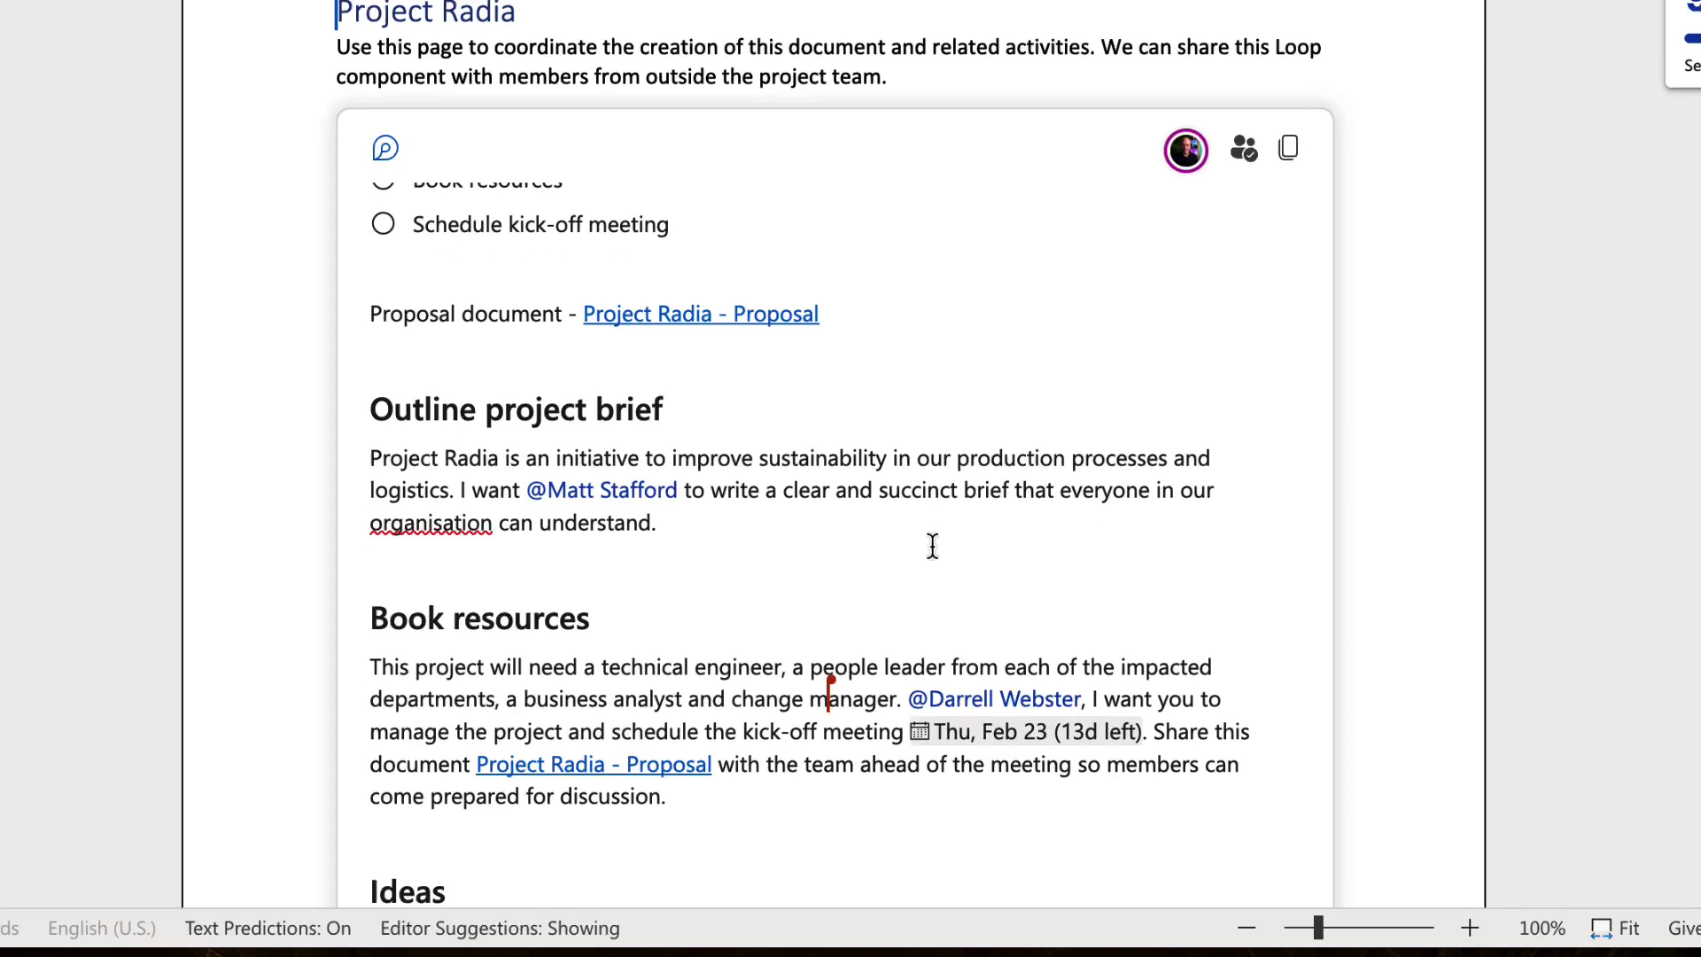
scroll(933, 545, down, 2)
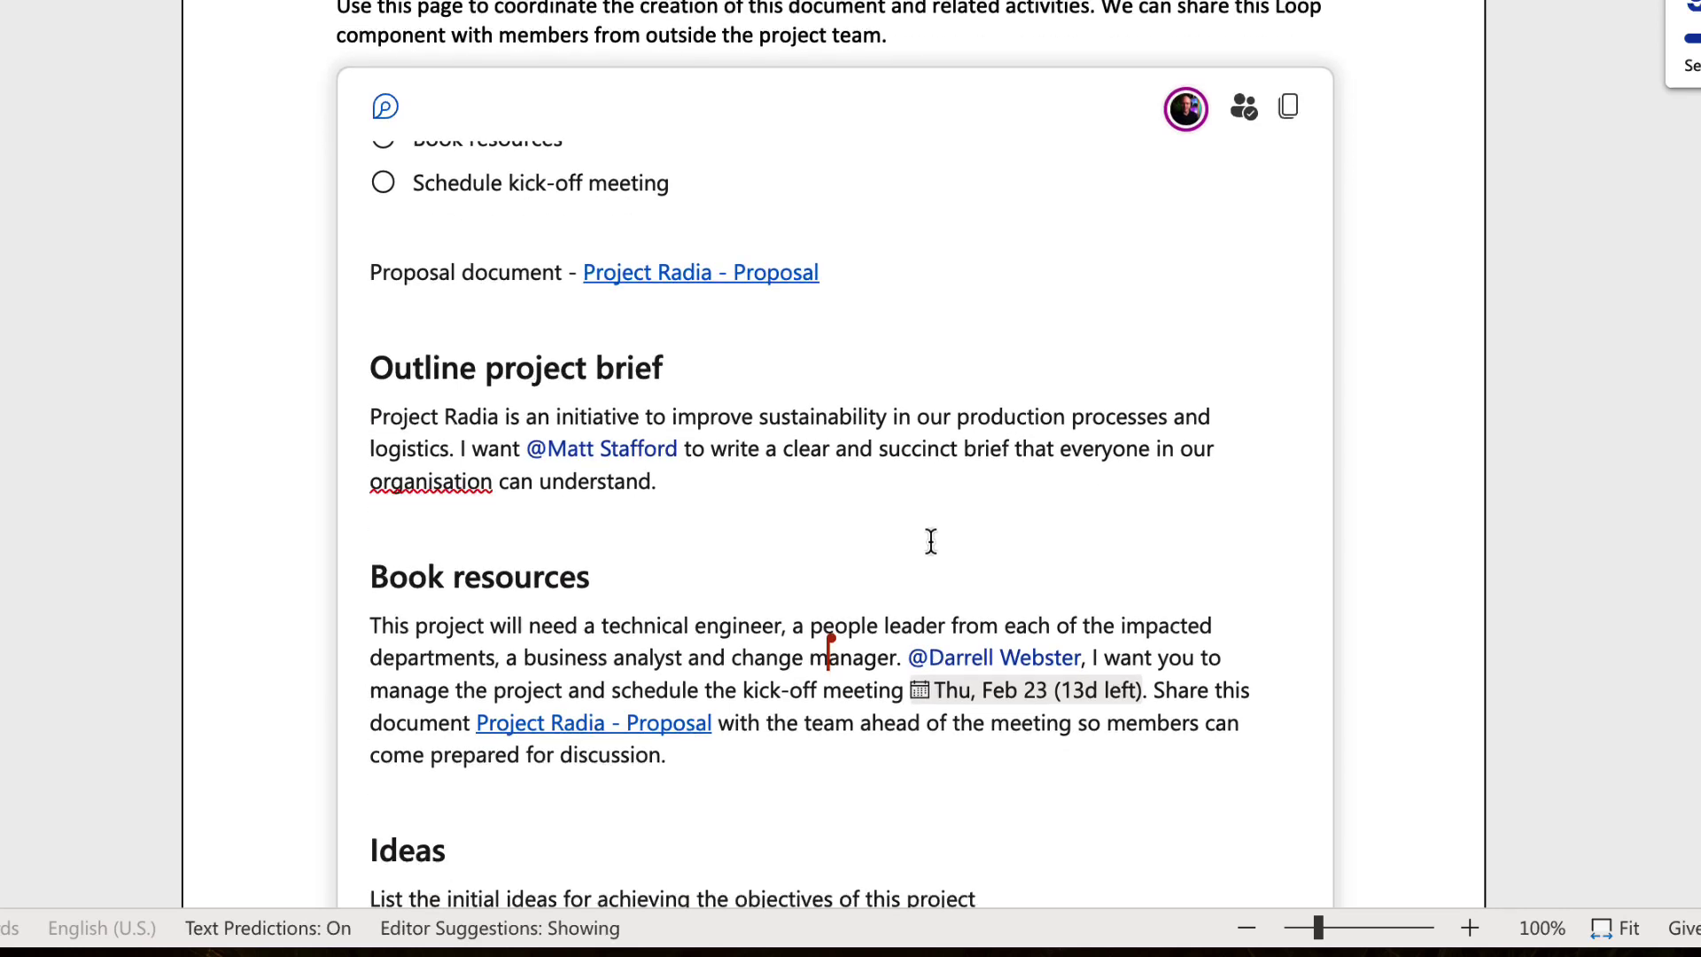
scroll(718, 486, down, 3)
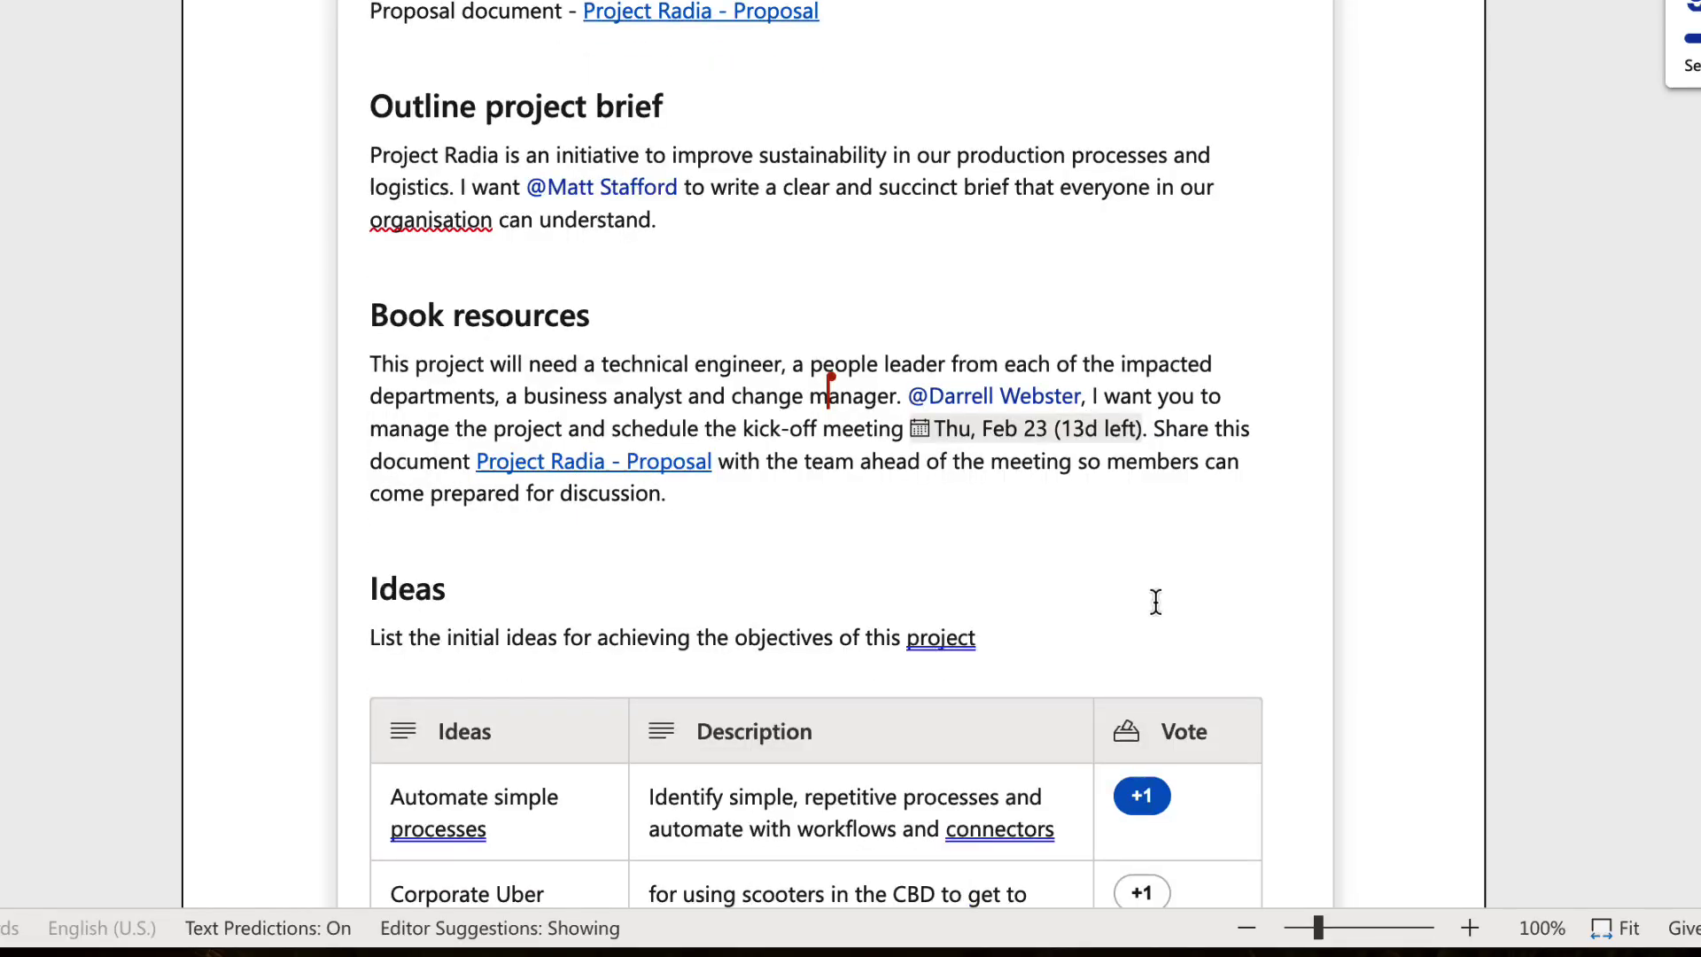
scroll(1263, 606, down, 4)
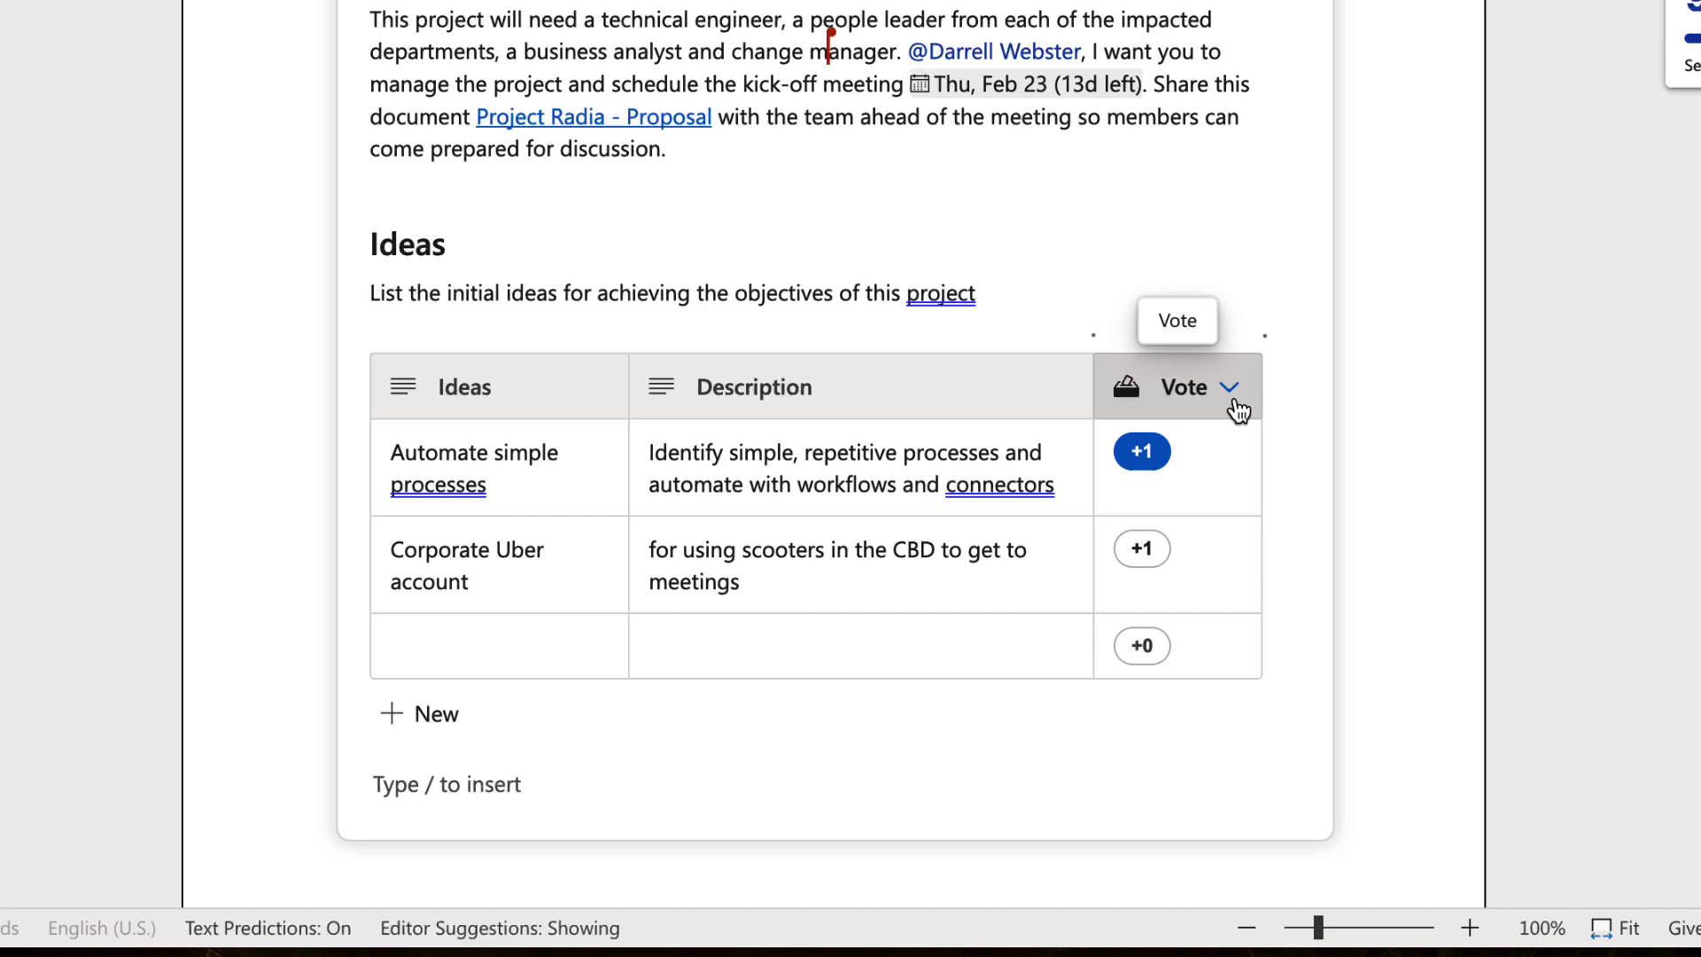
scroll(1238, 411, up, 10)
scroll(1245, 554, down, 8)
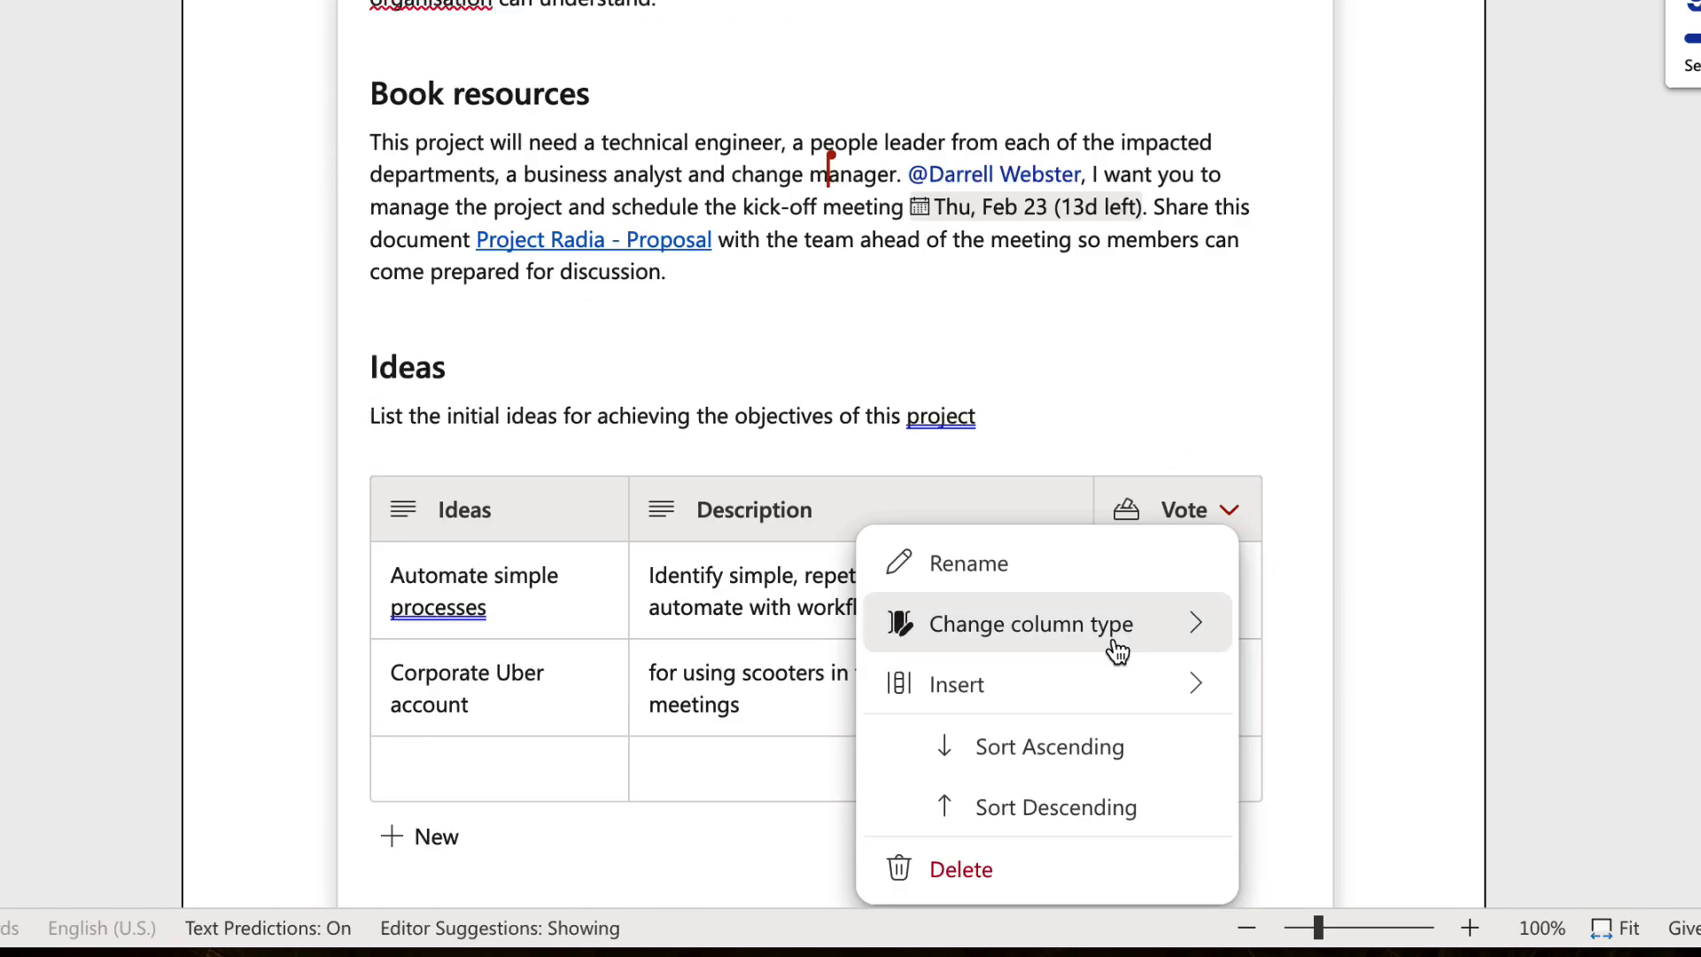
scroll(1118, 651, up, 4)
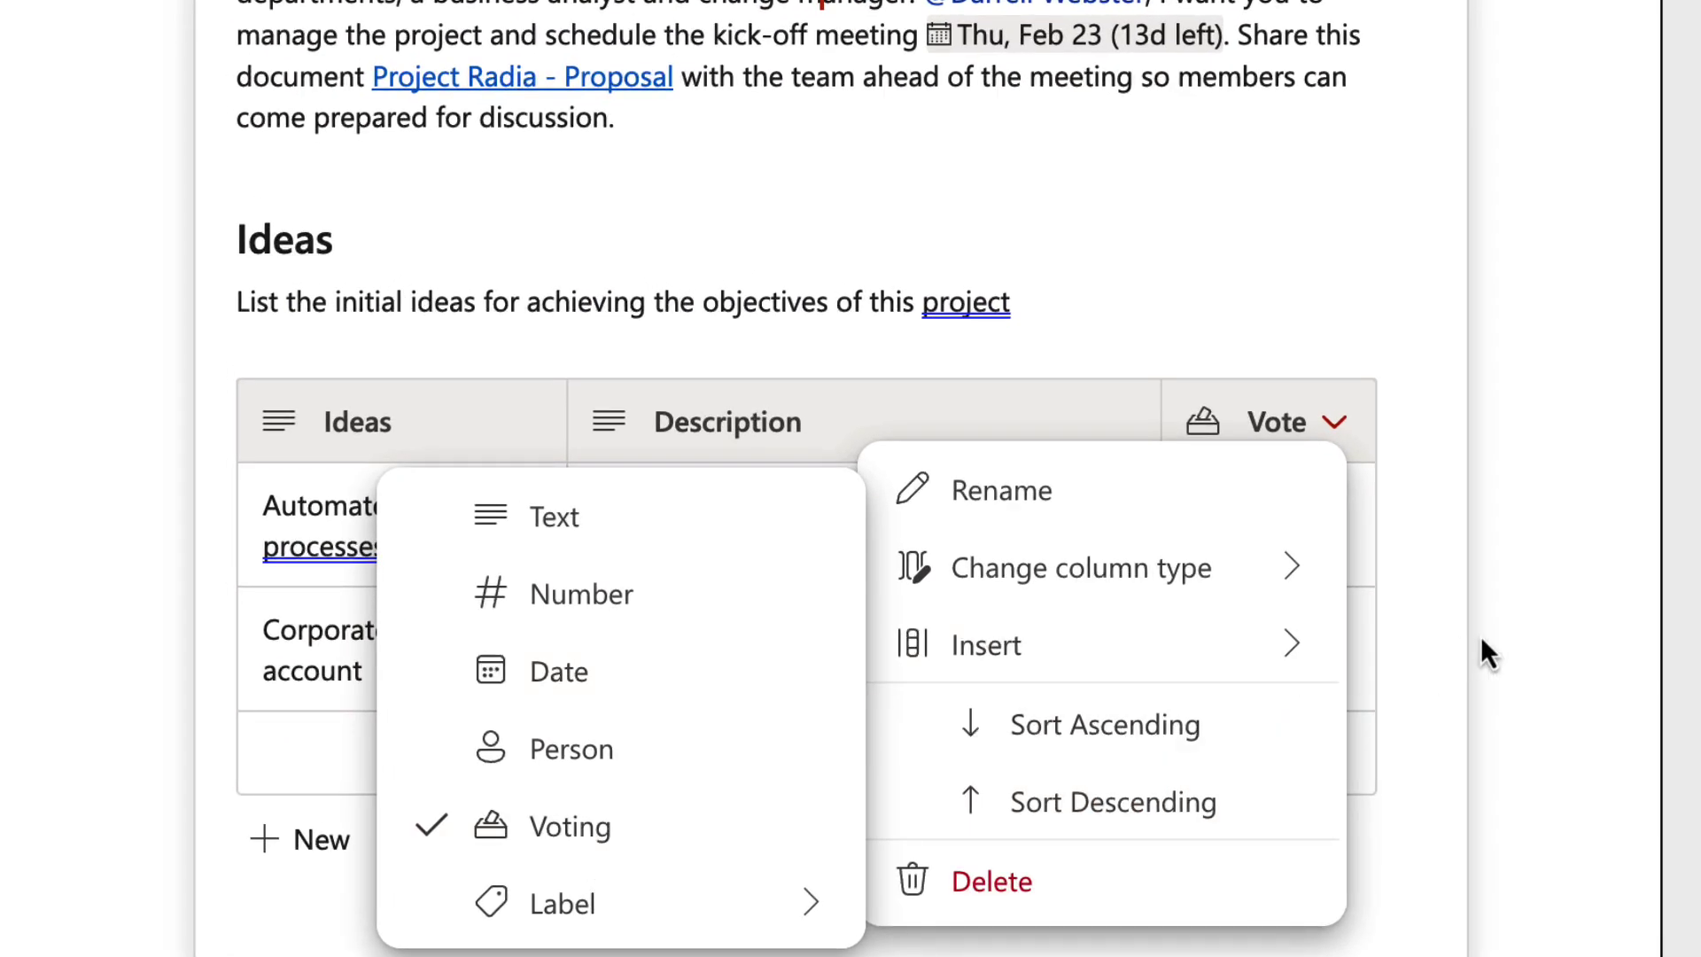
click(1453, 651)
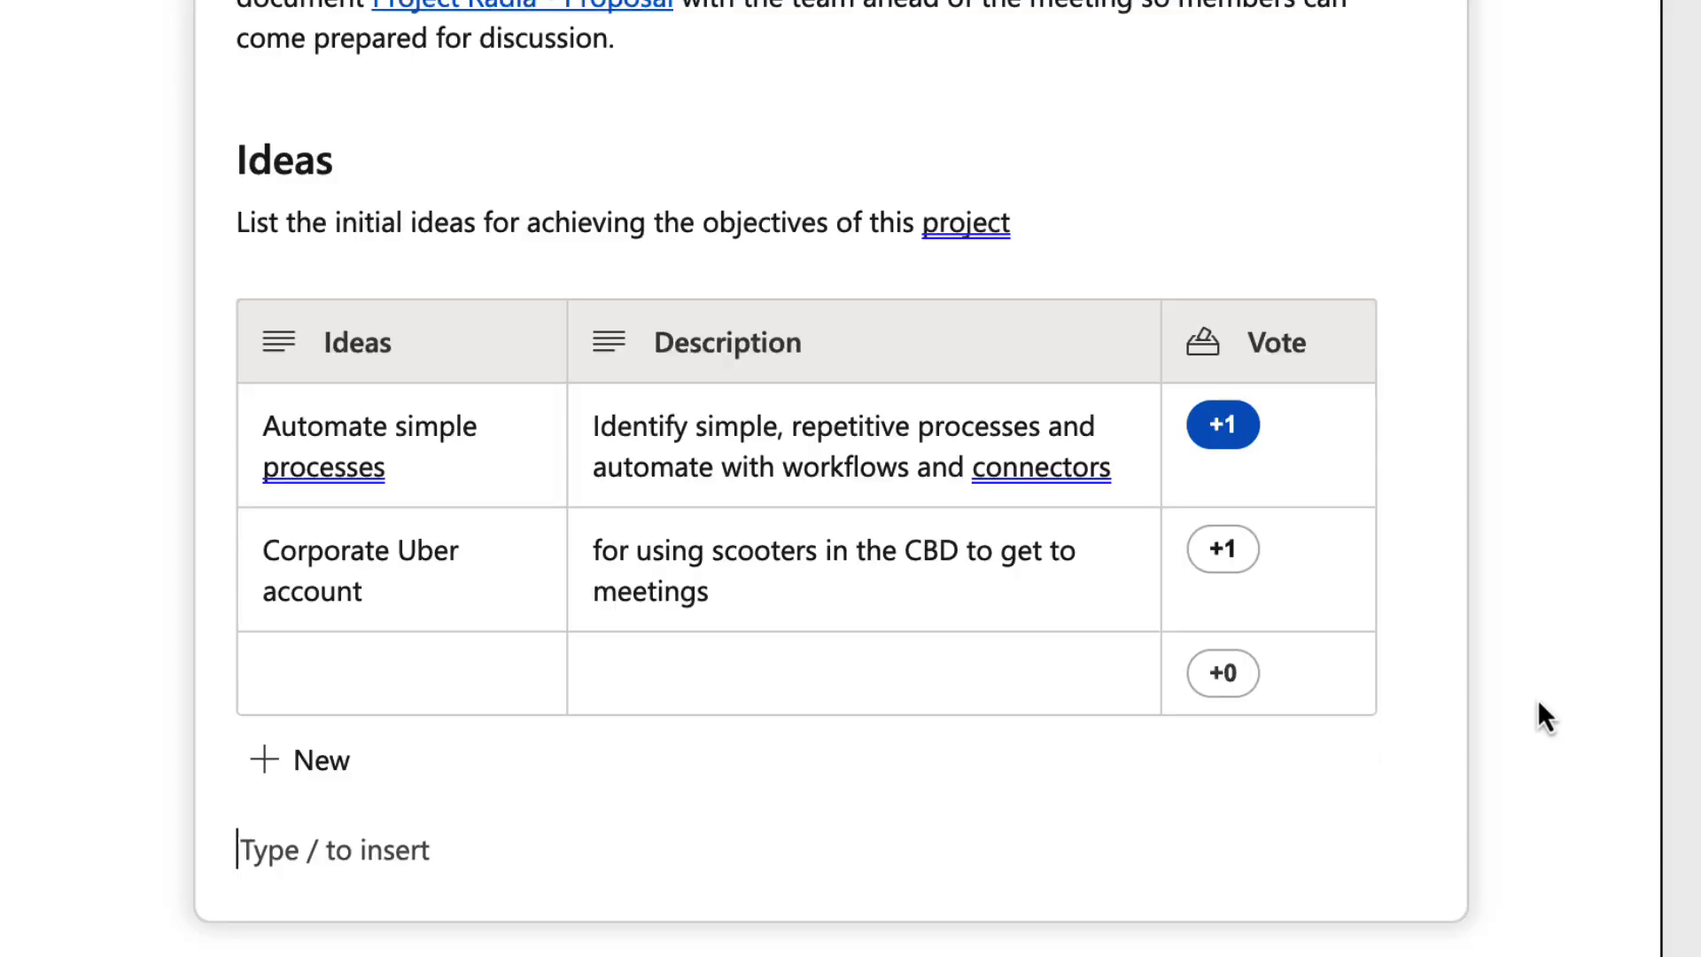
Step: Insert a page break before the PROJECT RADIA title so it starts a new page
scroll(1538, 701, down, 8)
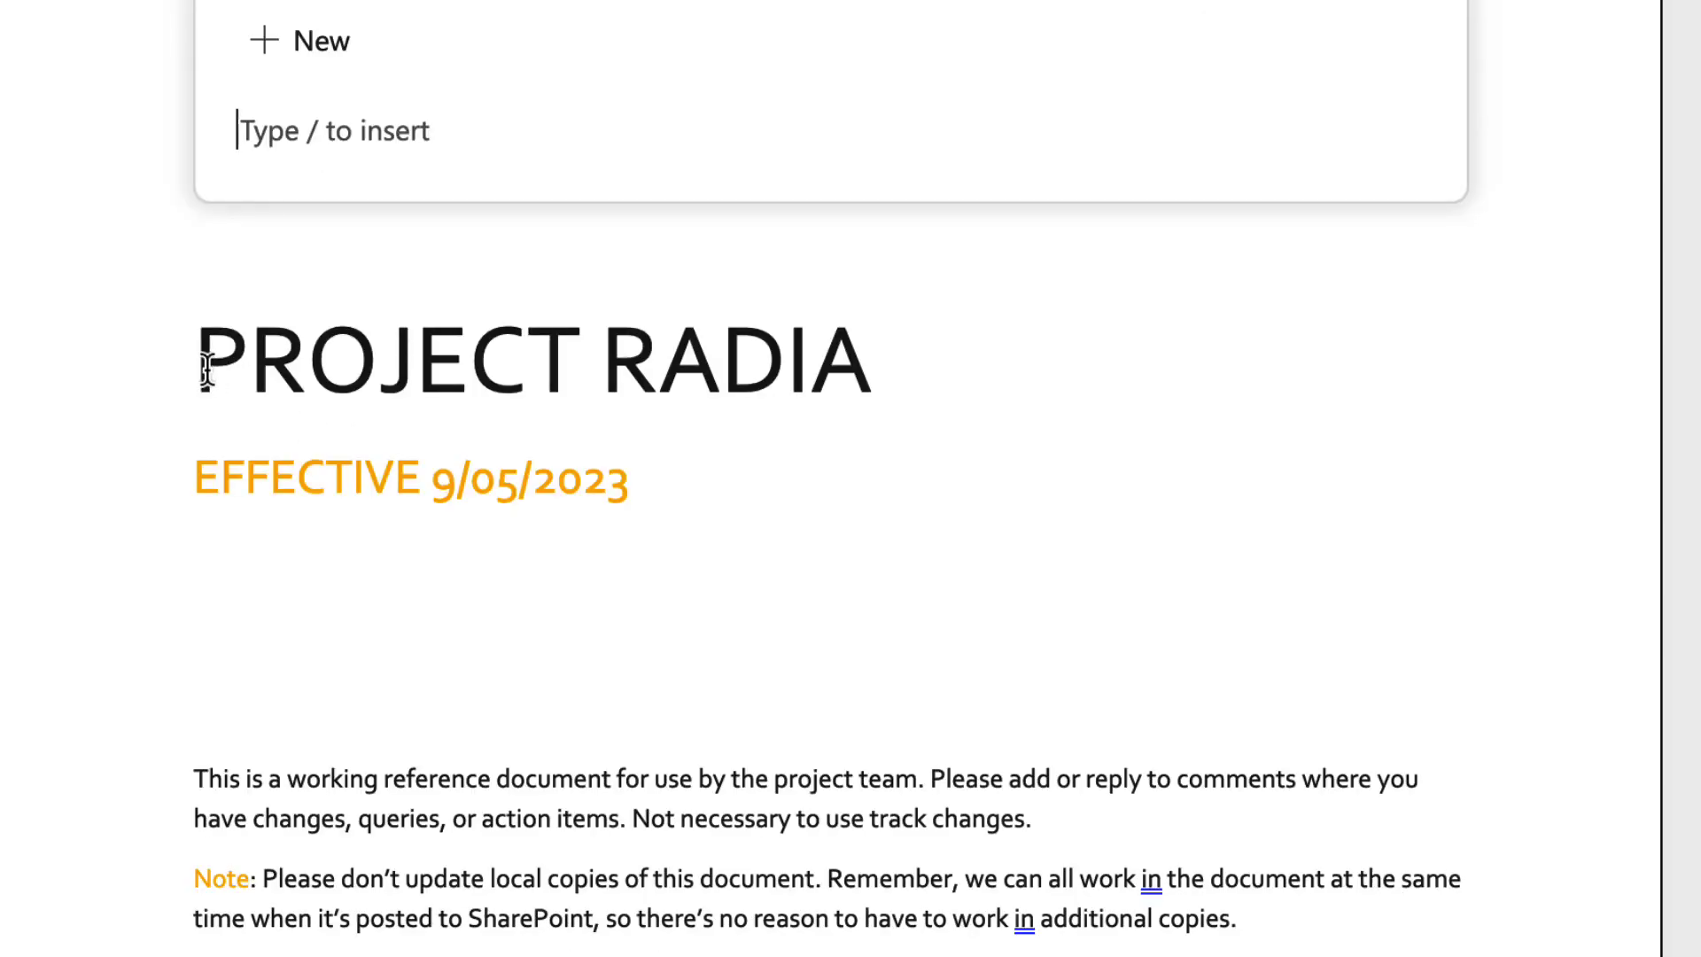
click(204, 368)
key(ctrl+Return)
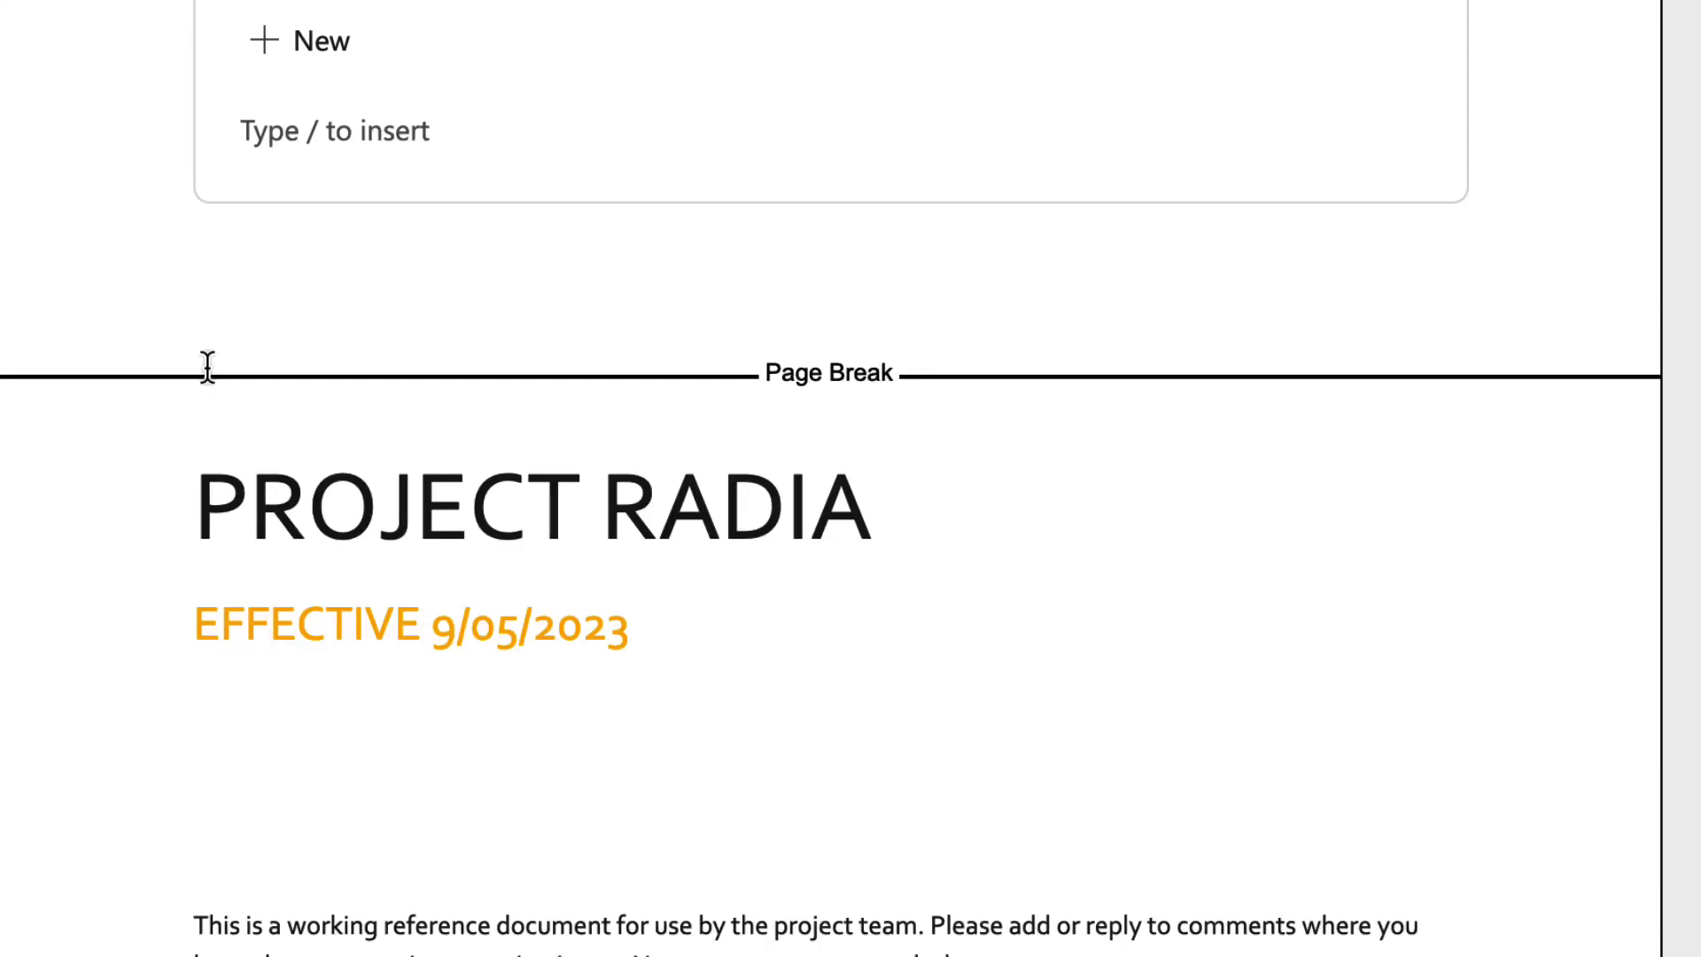
scroll(1152, 431, up, 2)
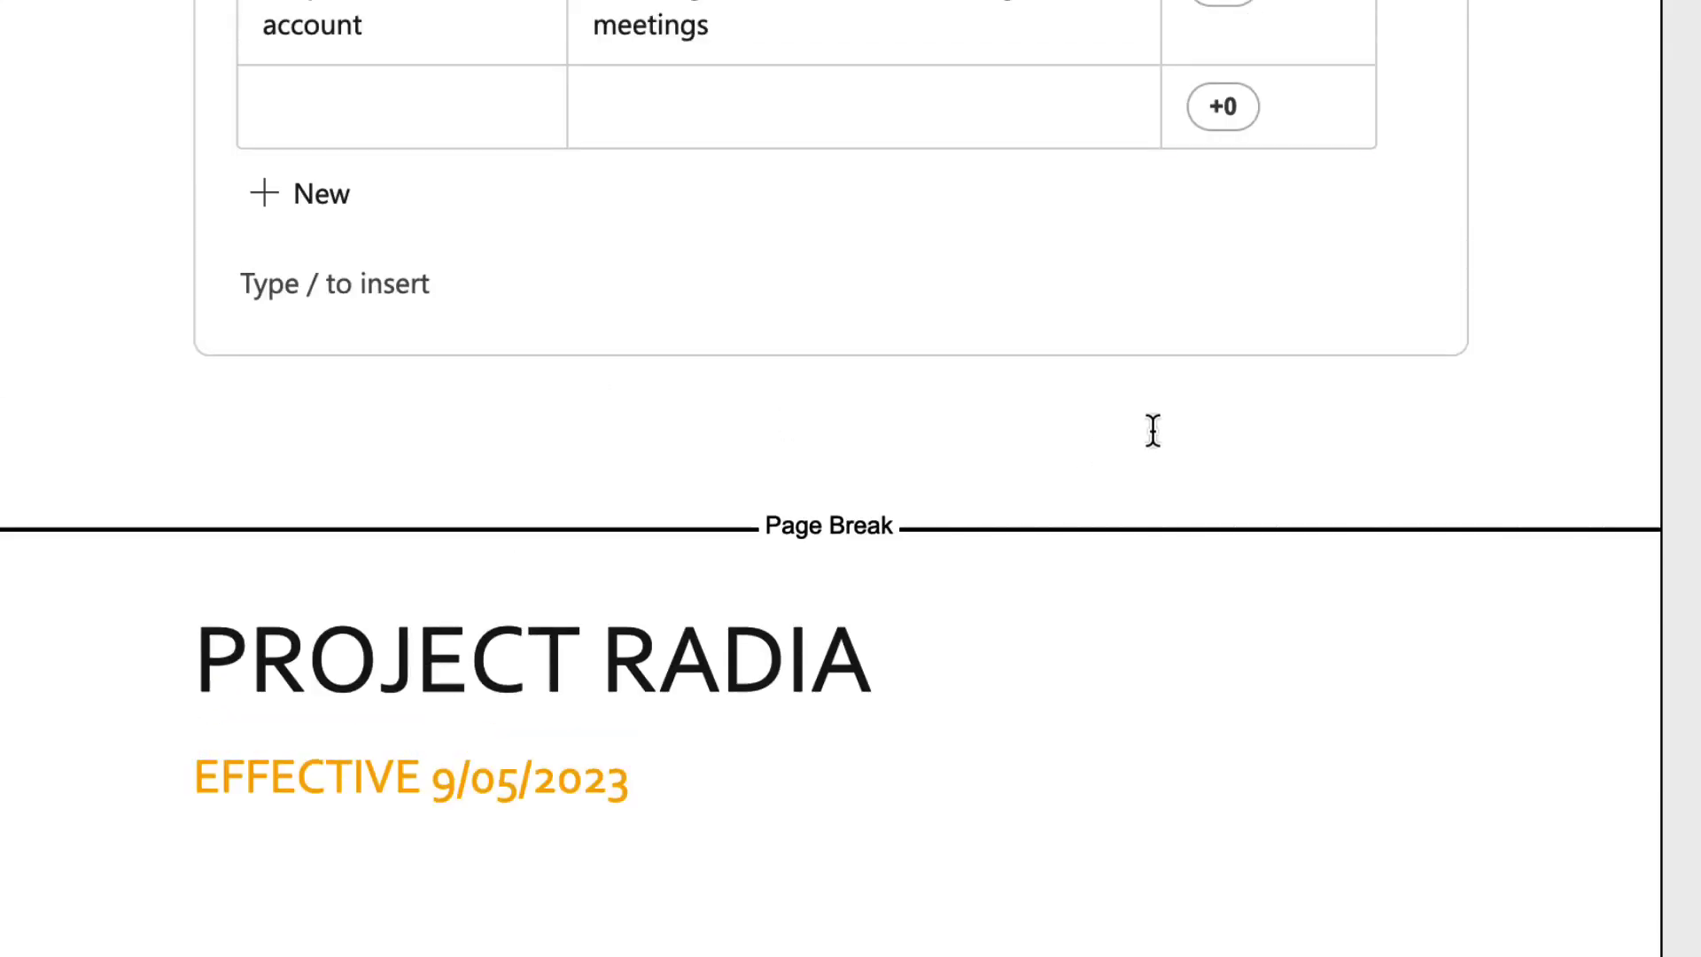
scroll(1559, 362, up, 4)
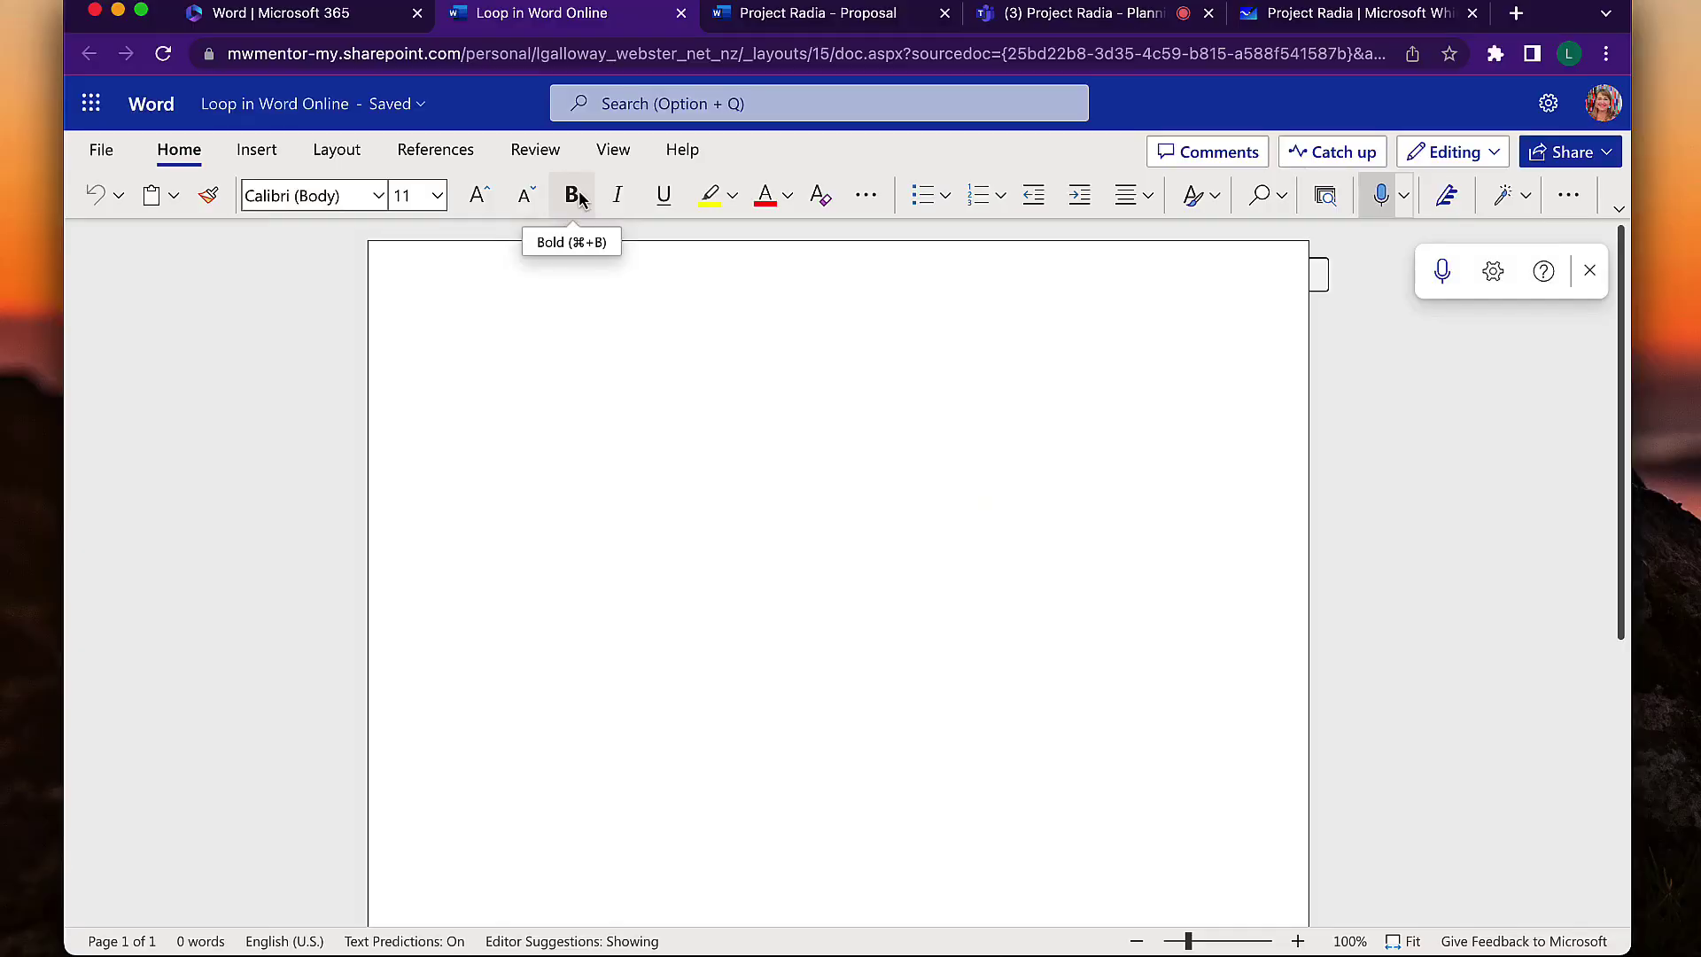
Step: Check the document's file name and save location, then show the Insert tab's Loop Components list
click(395, 104)
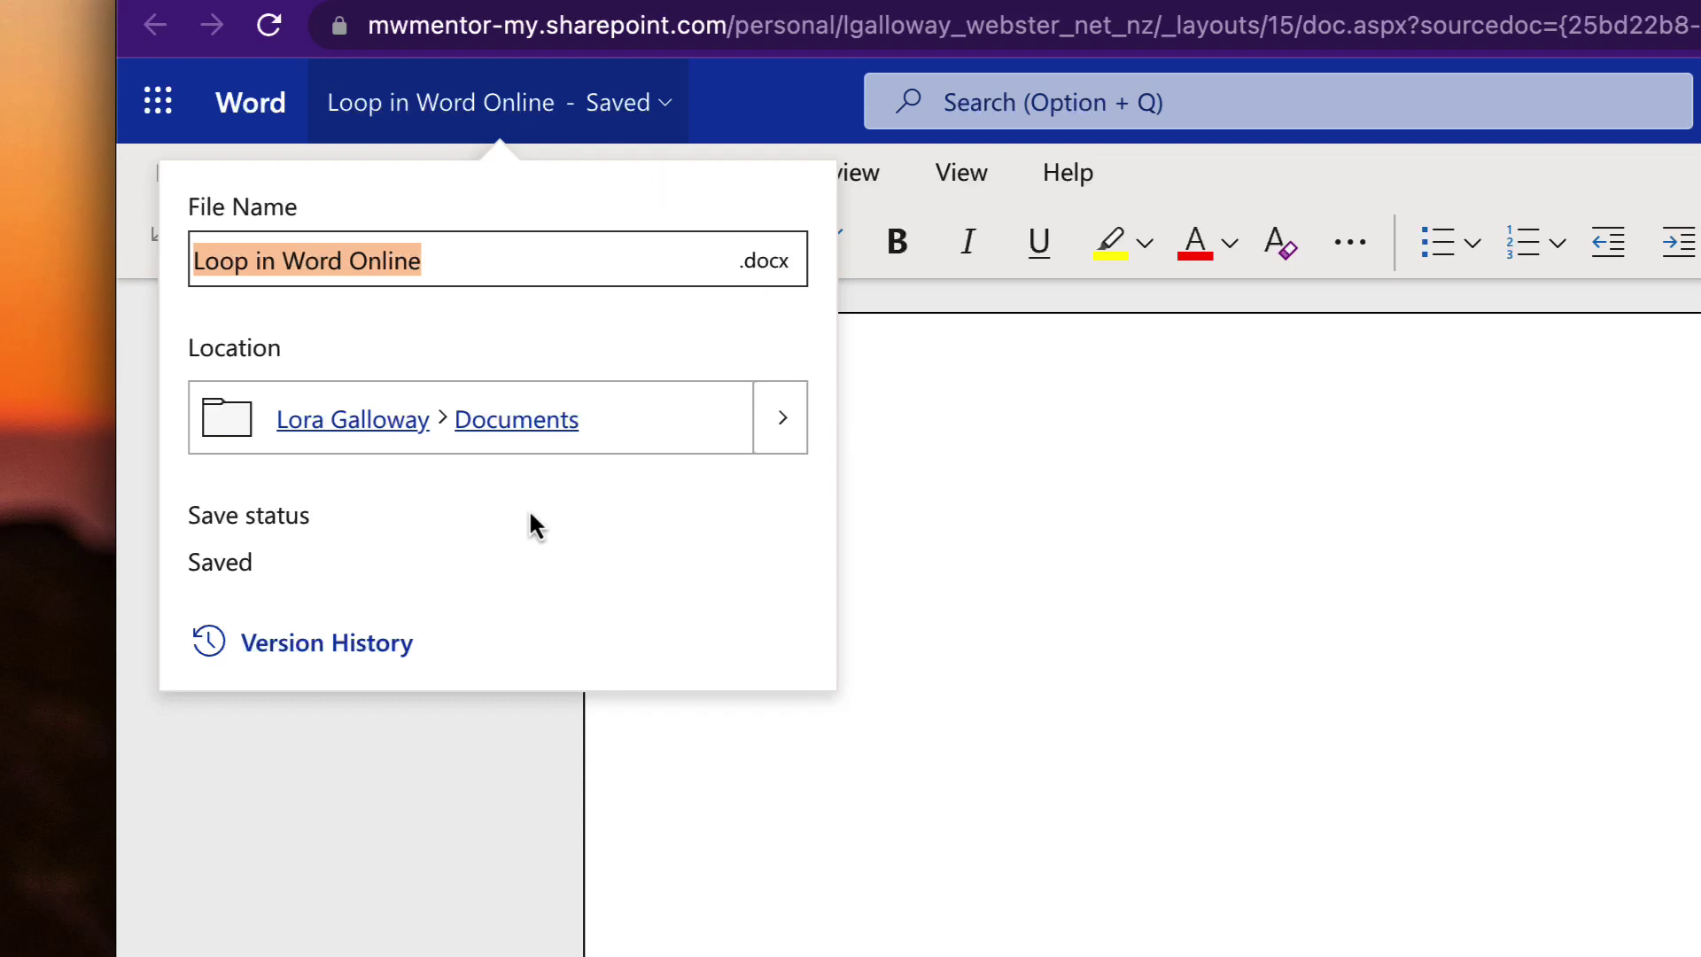
click(1353, 560)
click(394, 172)
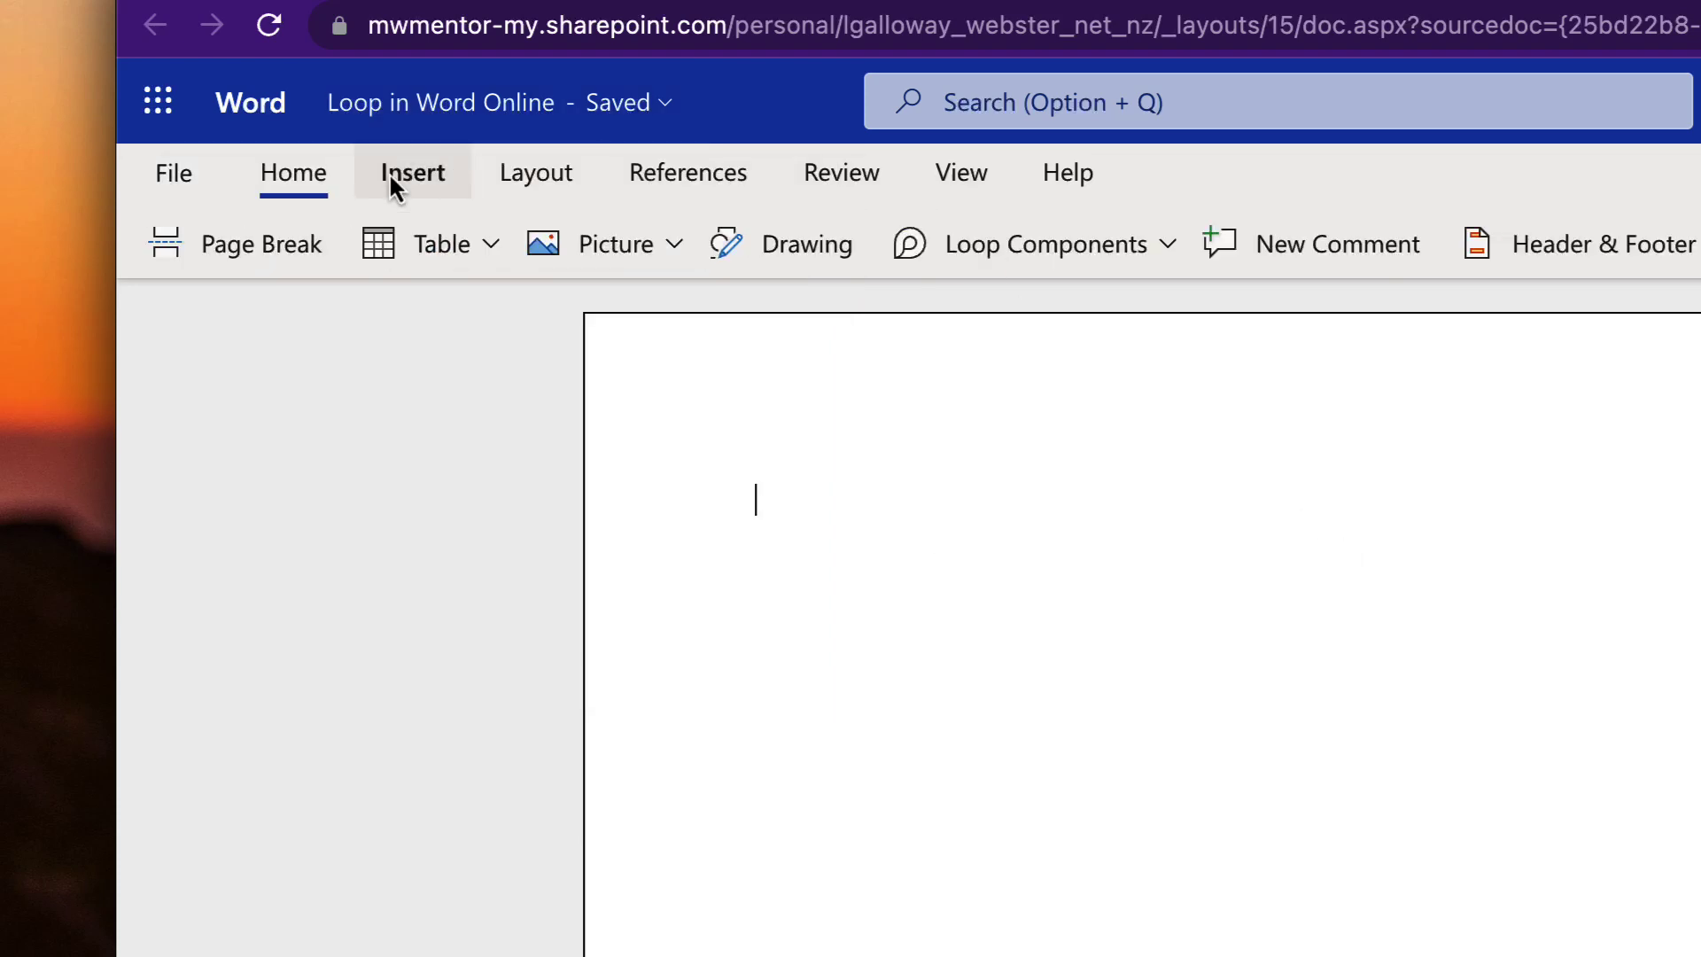
click(1012, 243)
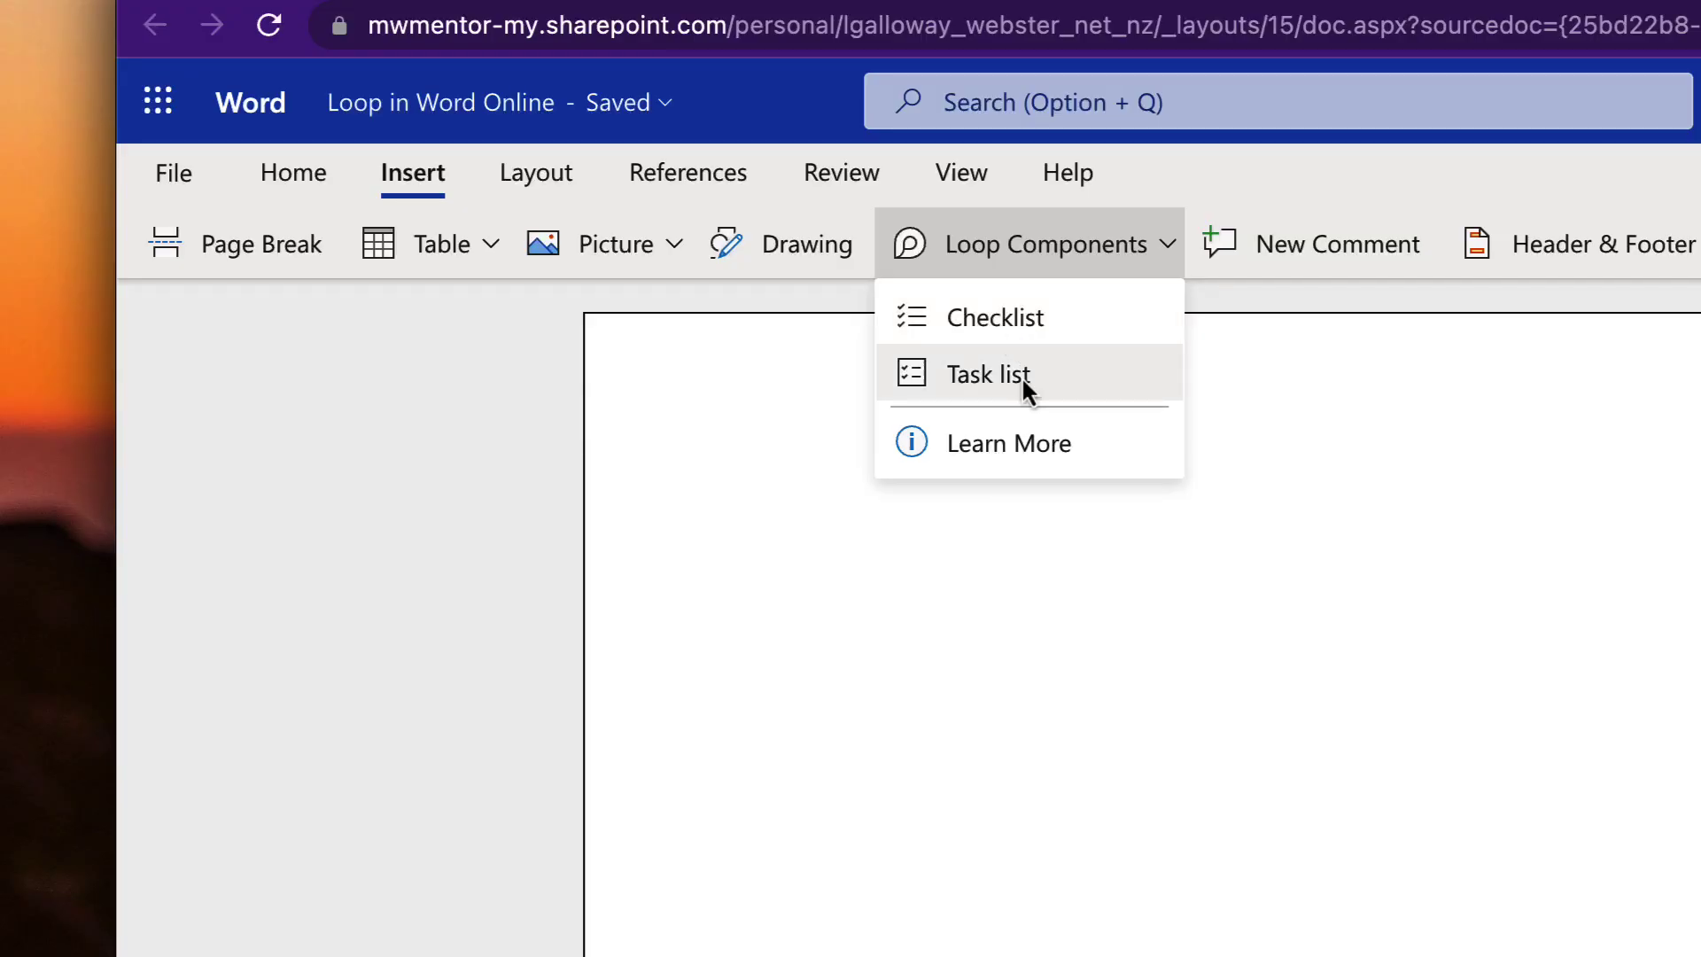
Step: Insert a Loop task list and title it 'Tasks for document'
click(1022, 376)
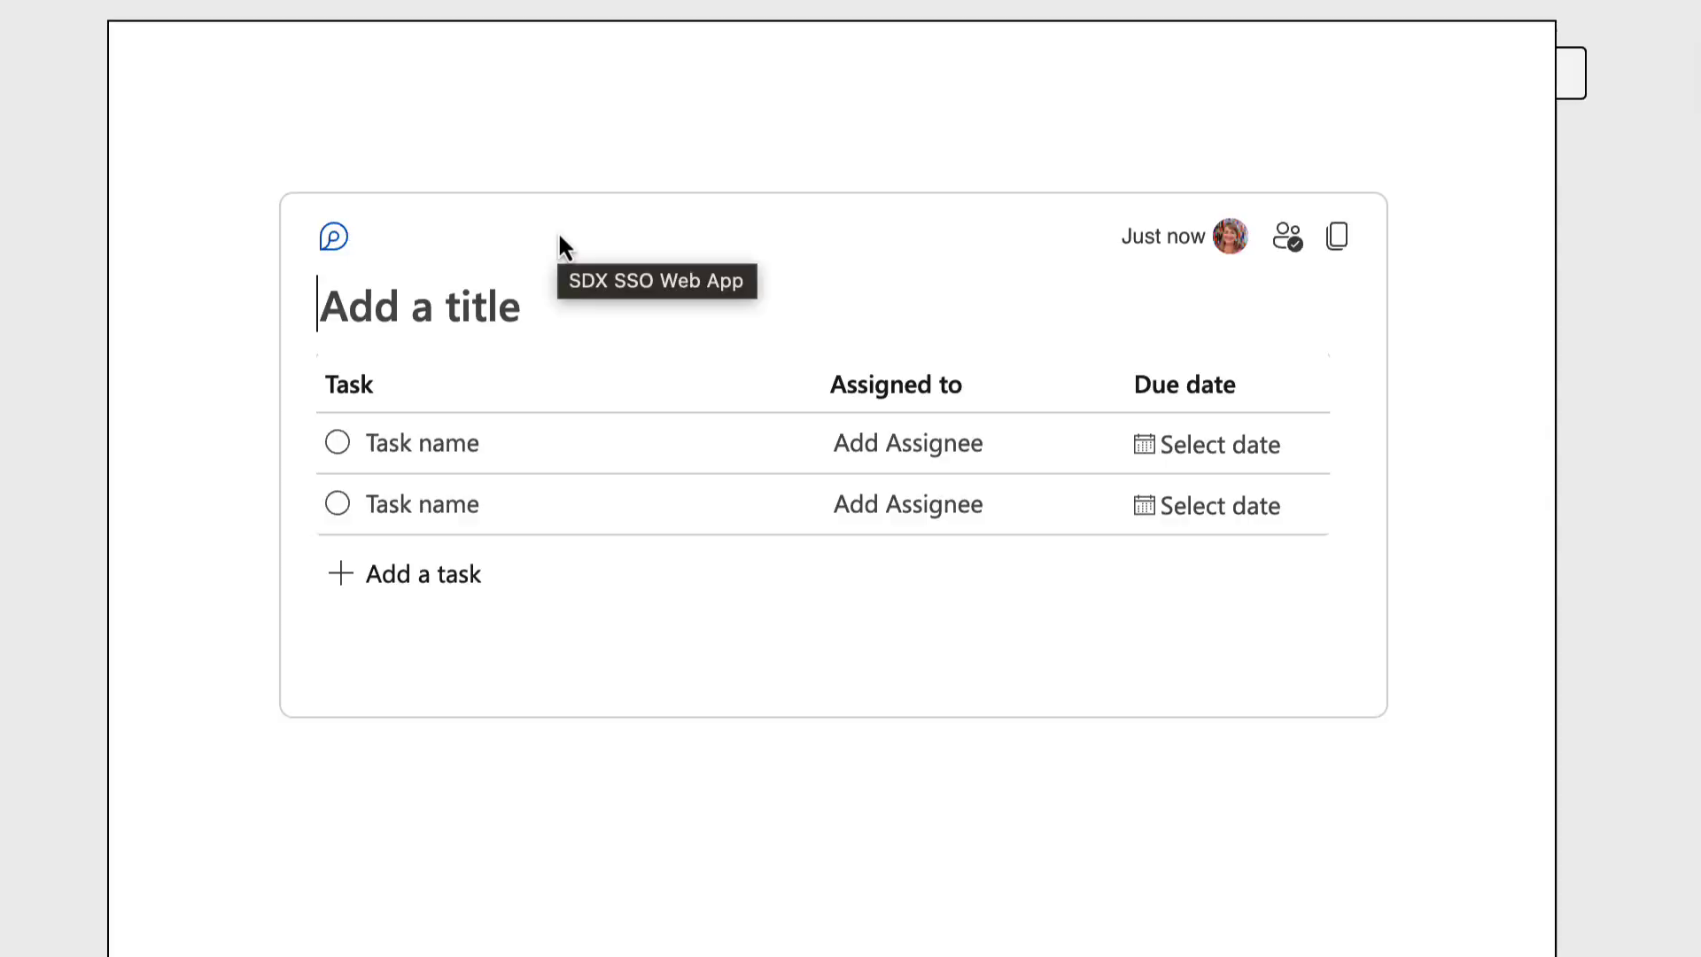
text(Tasks for document)
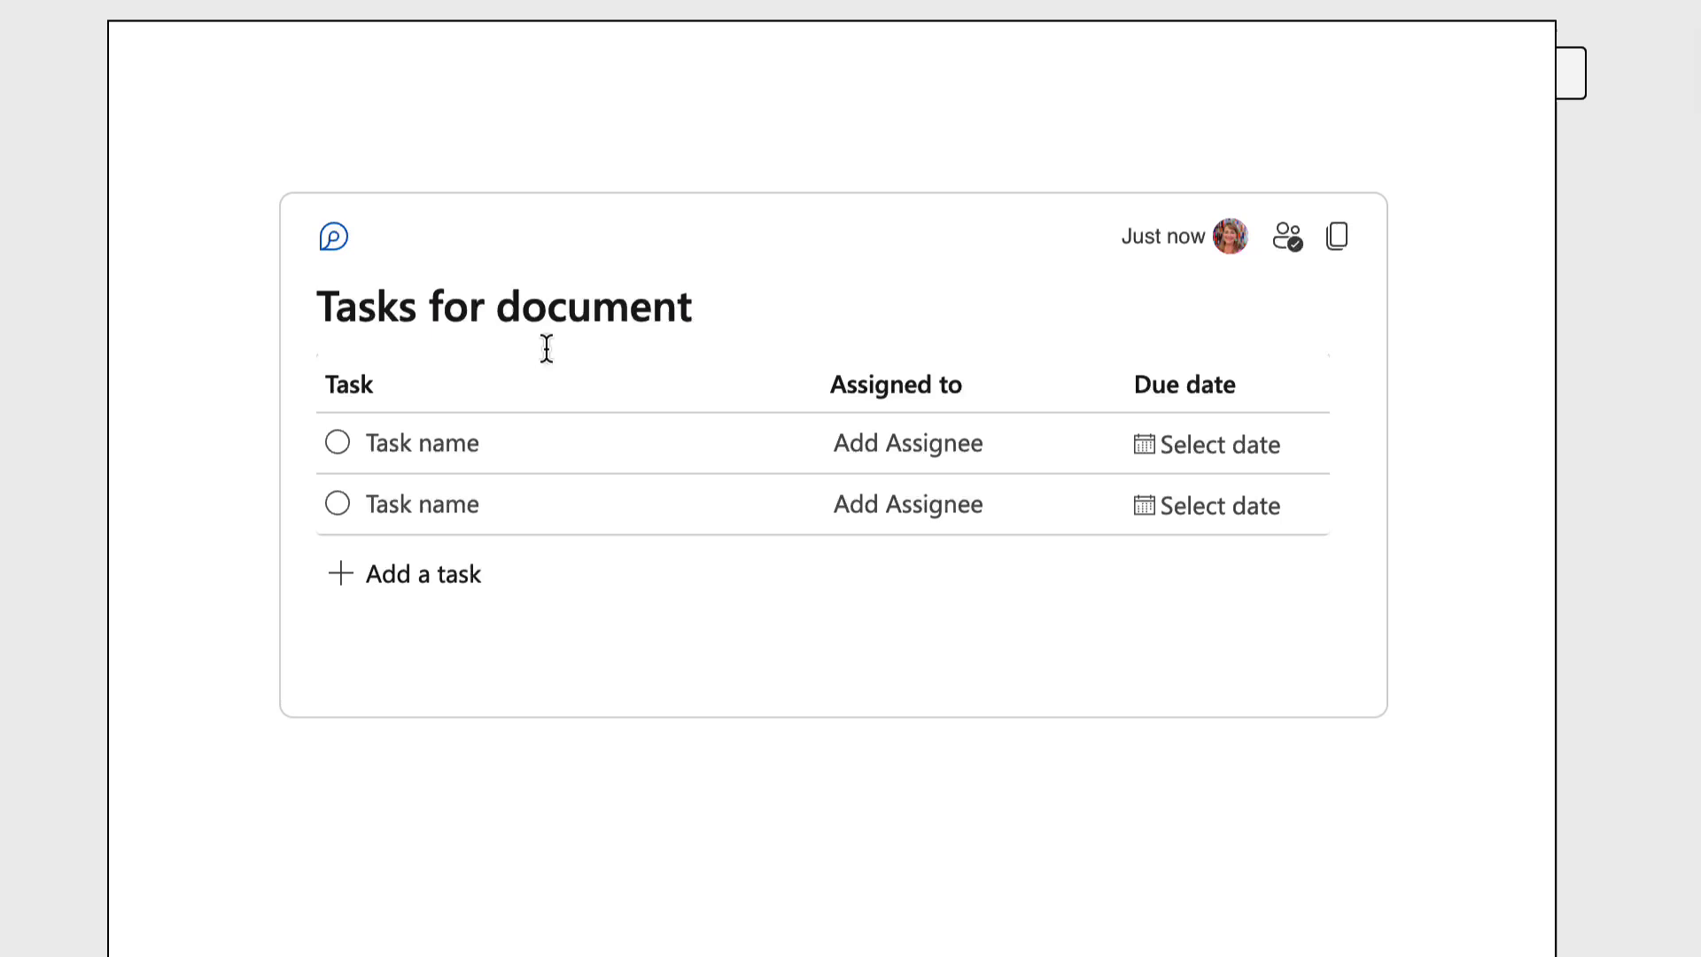
Step: Below the task list, bring up the / insert menu and scroll to Progress tracker
click(417, 664)
text(/)
key(Escape)
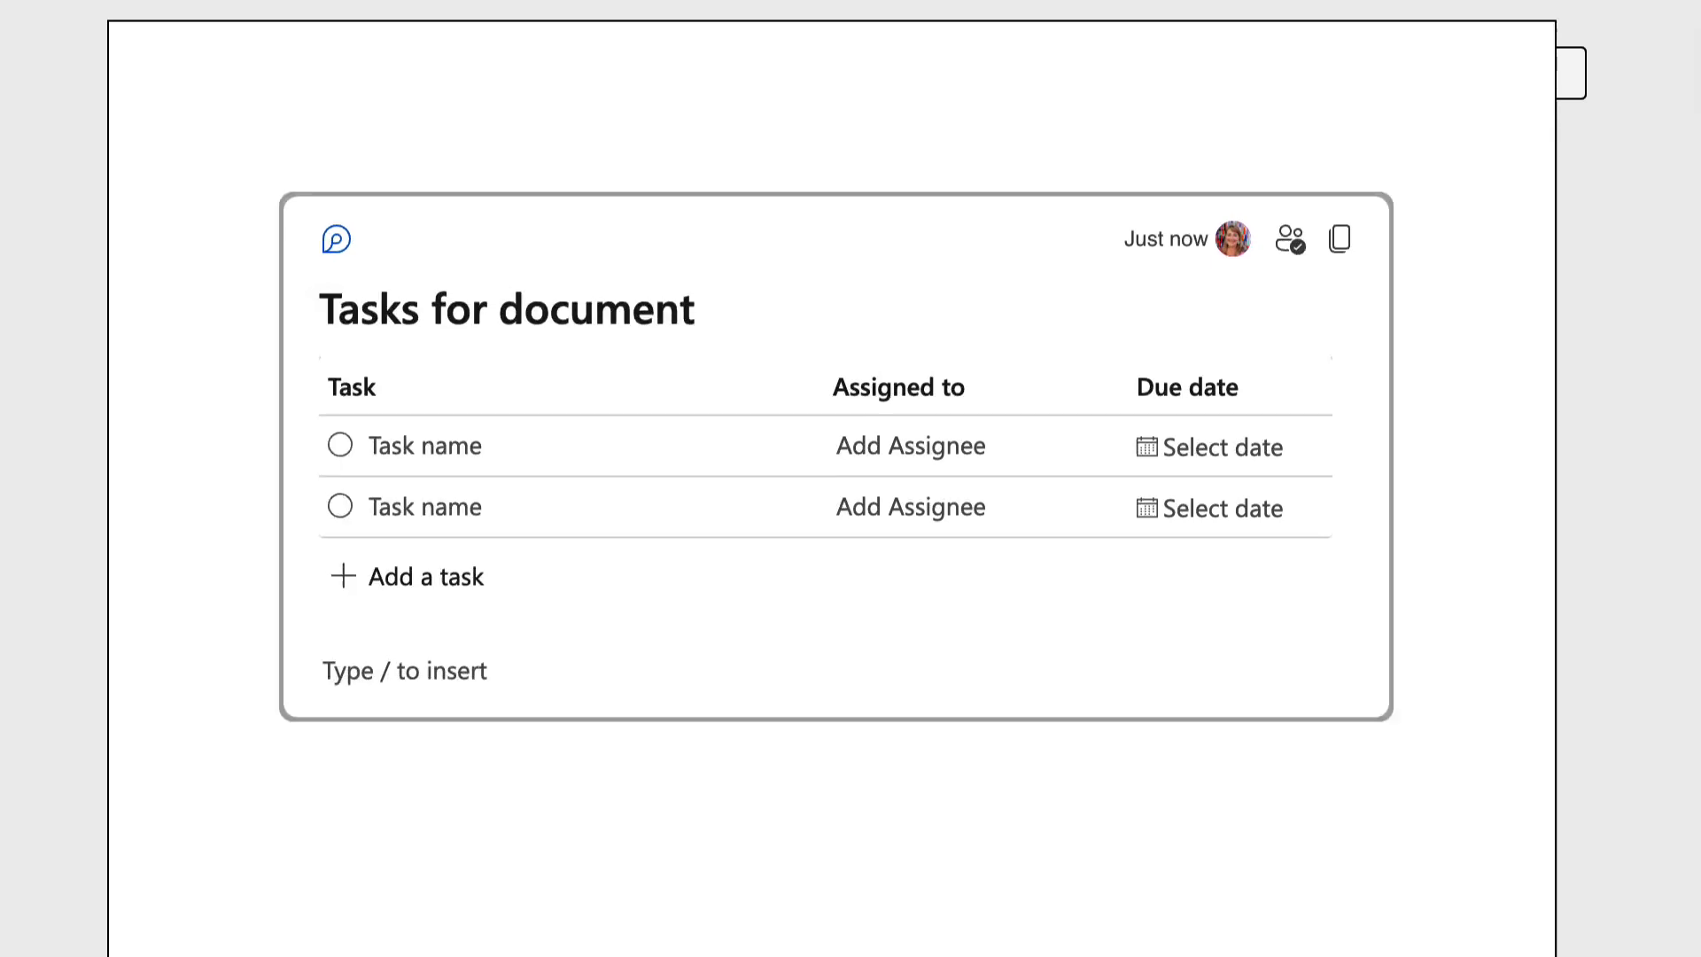
text(/)
scroll(599, 489, down, 3)
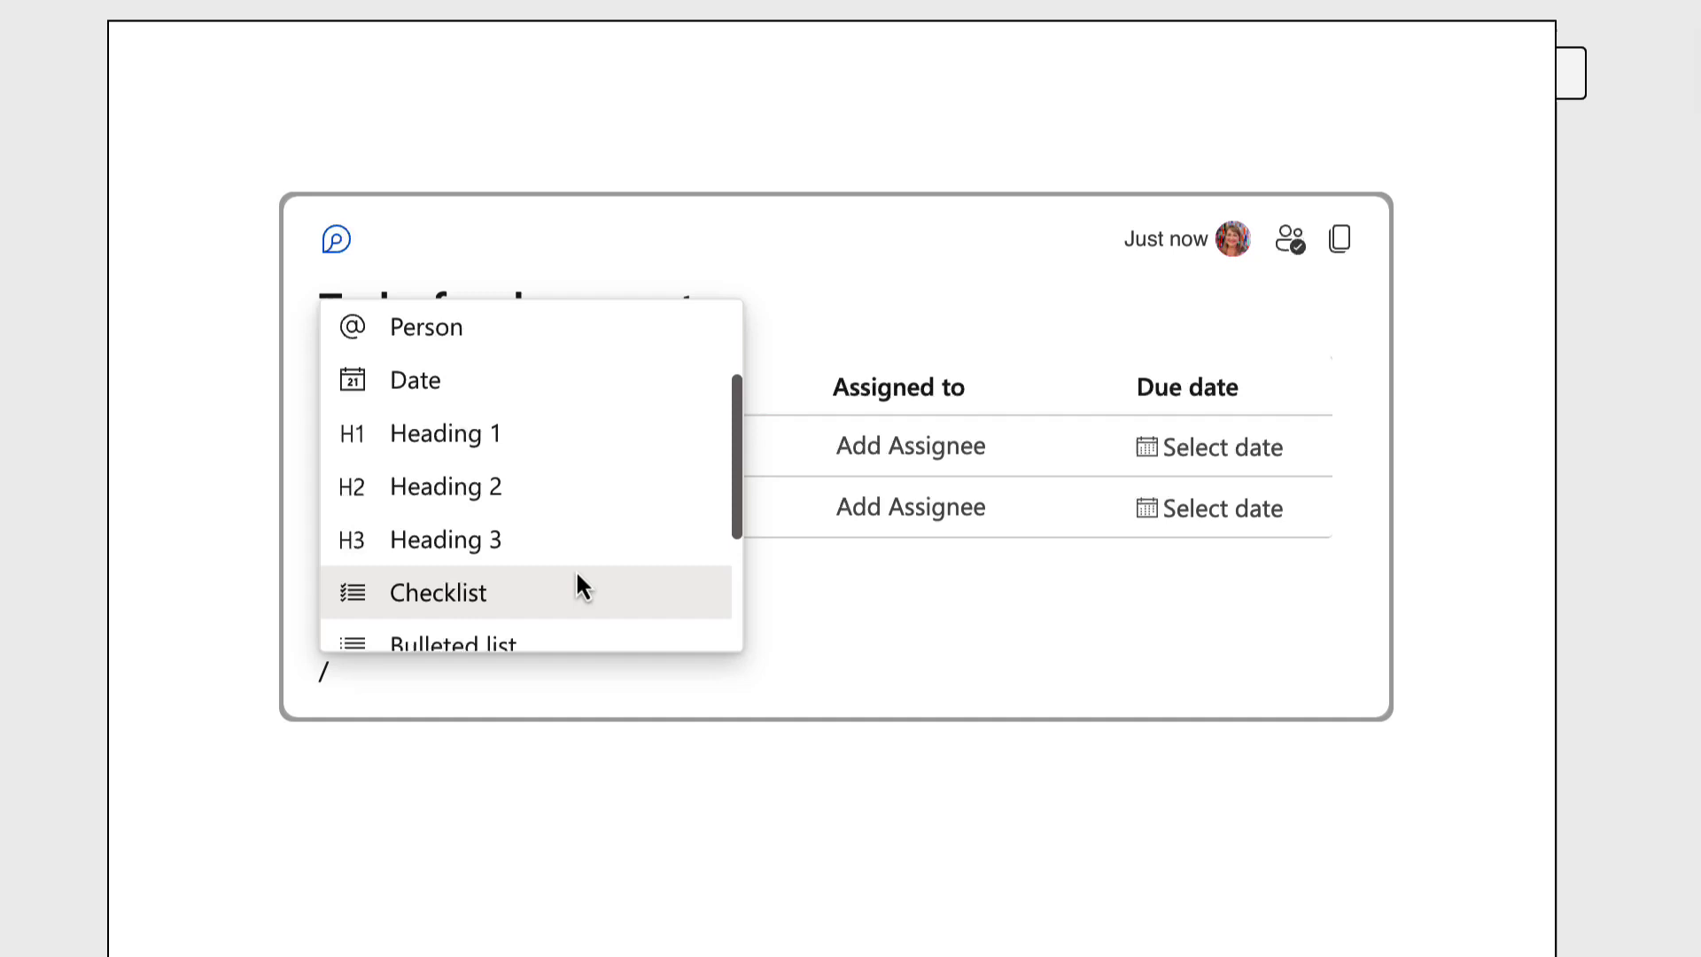
scroll(576, 569, down, 4)
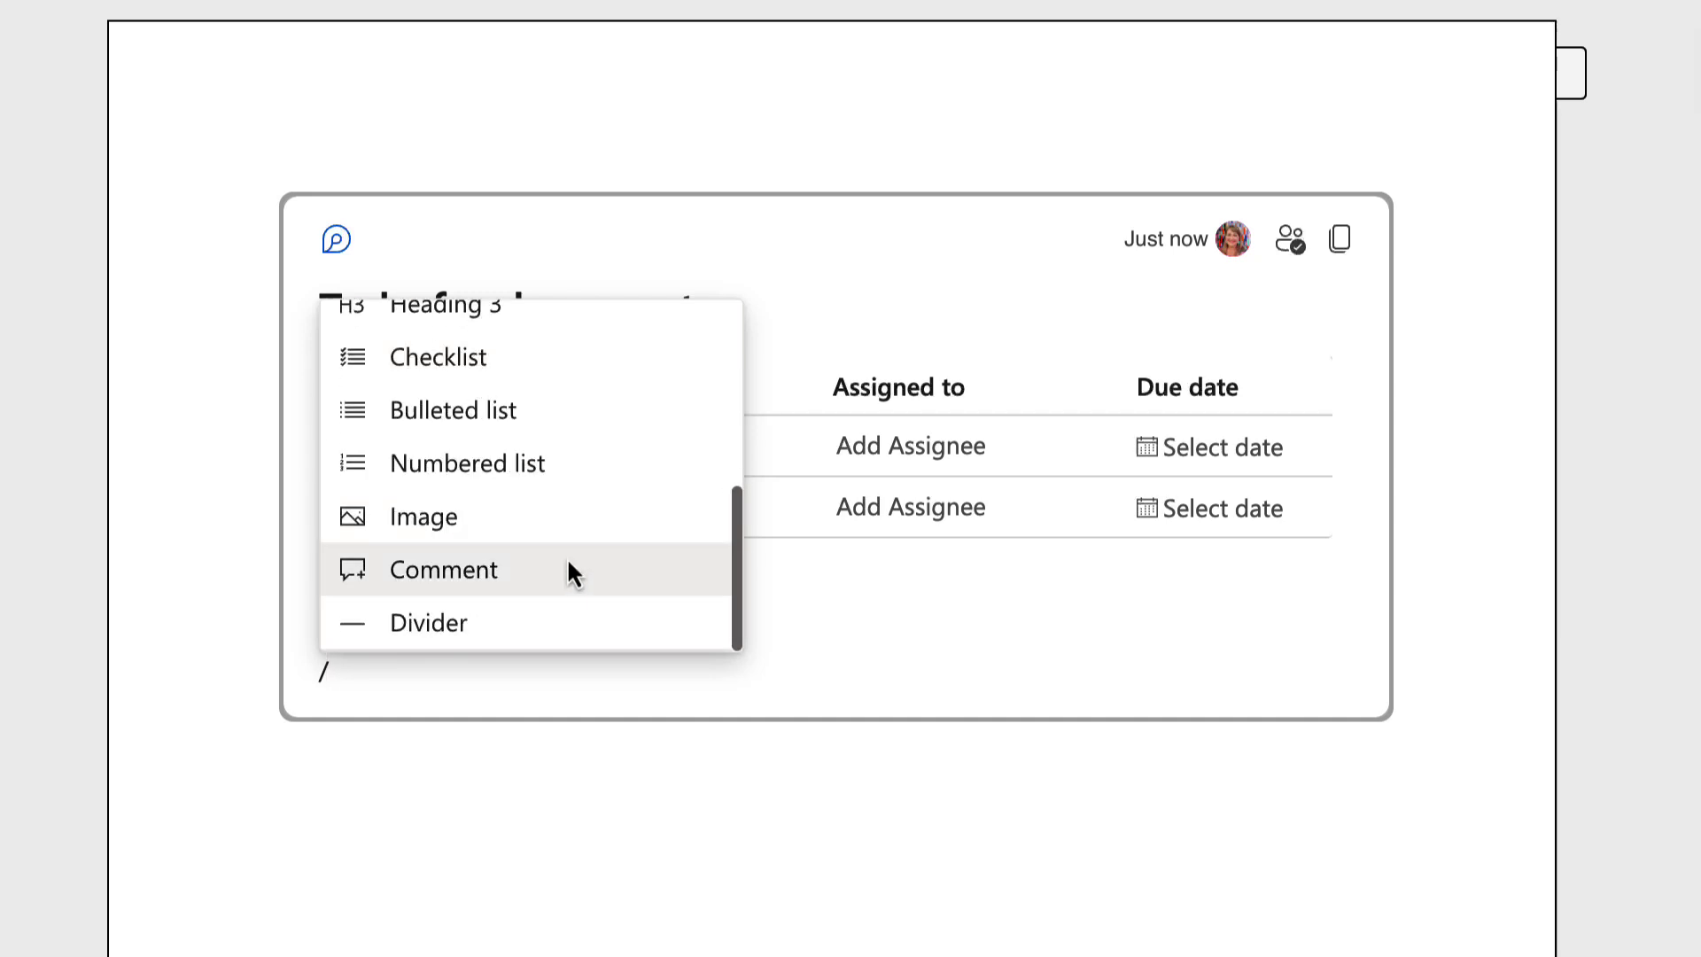
scroll(567, 574, up, 5)
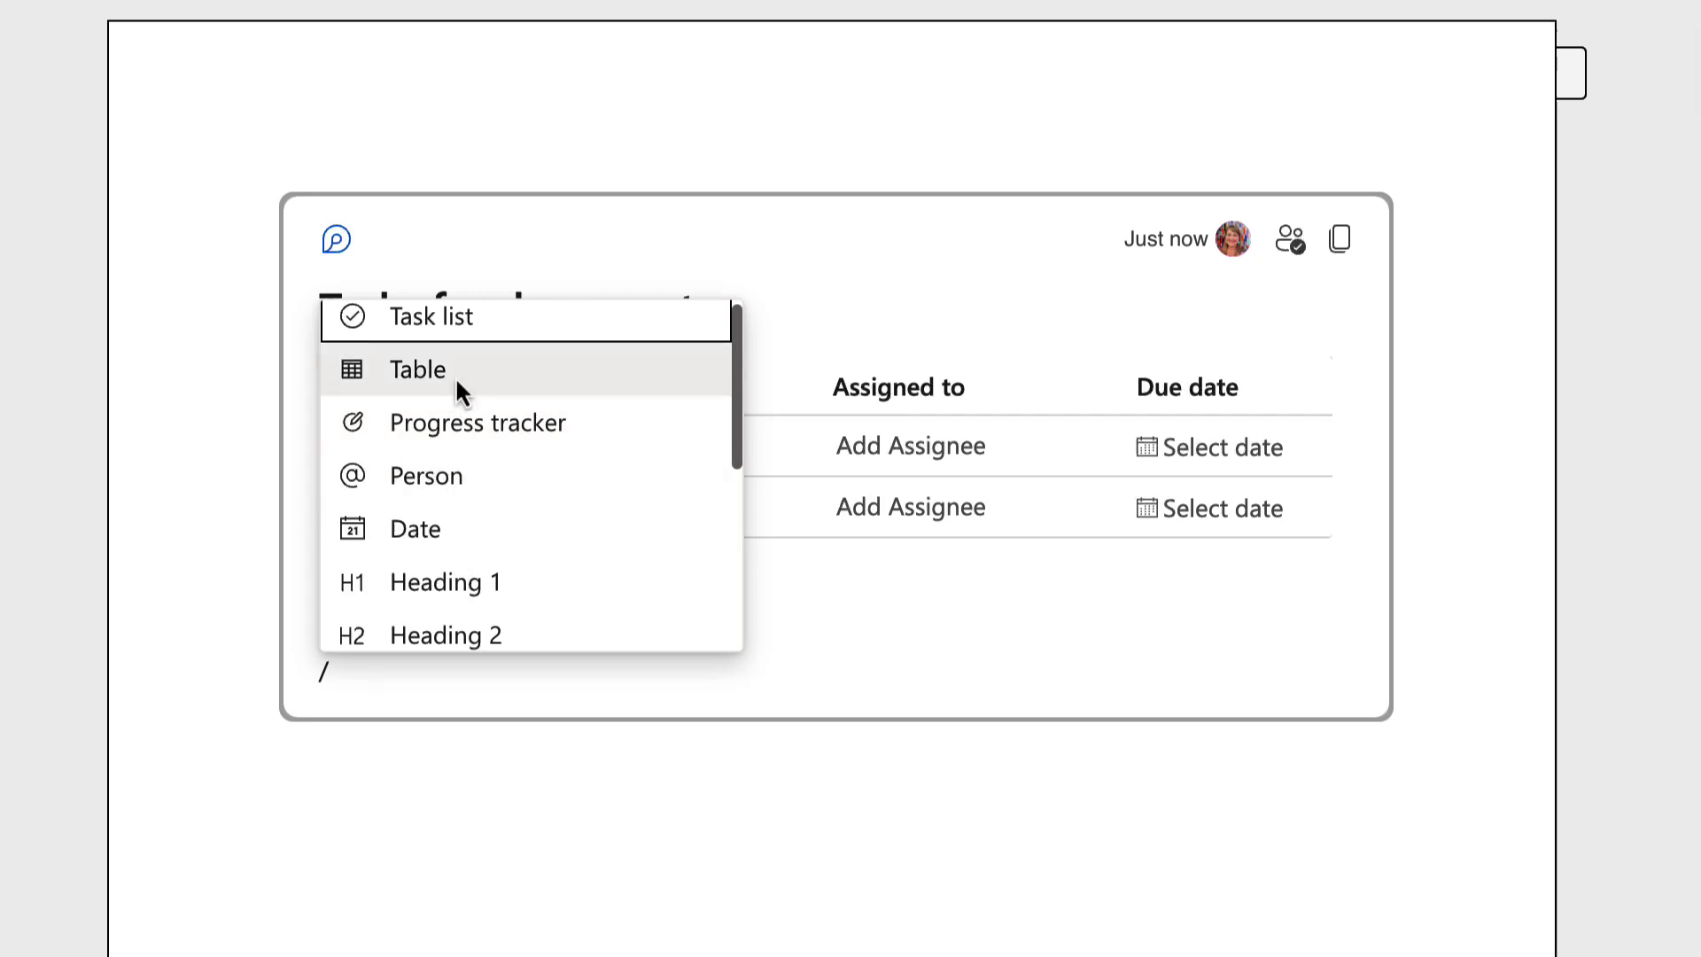
Step: Insert a Progress tracker below the task list in the Loop component
click(477, 427)
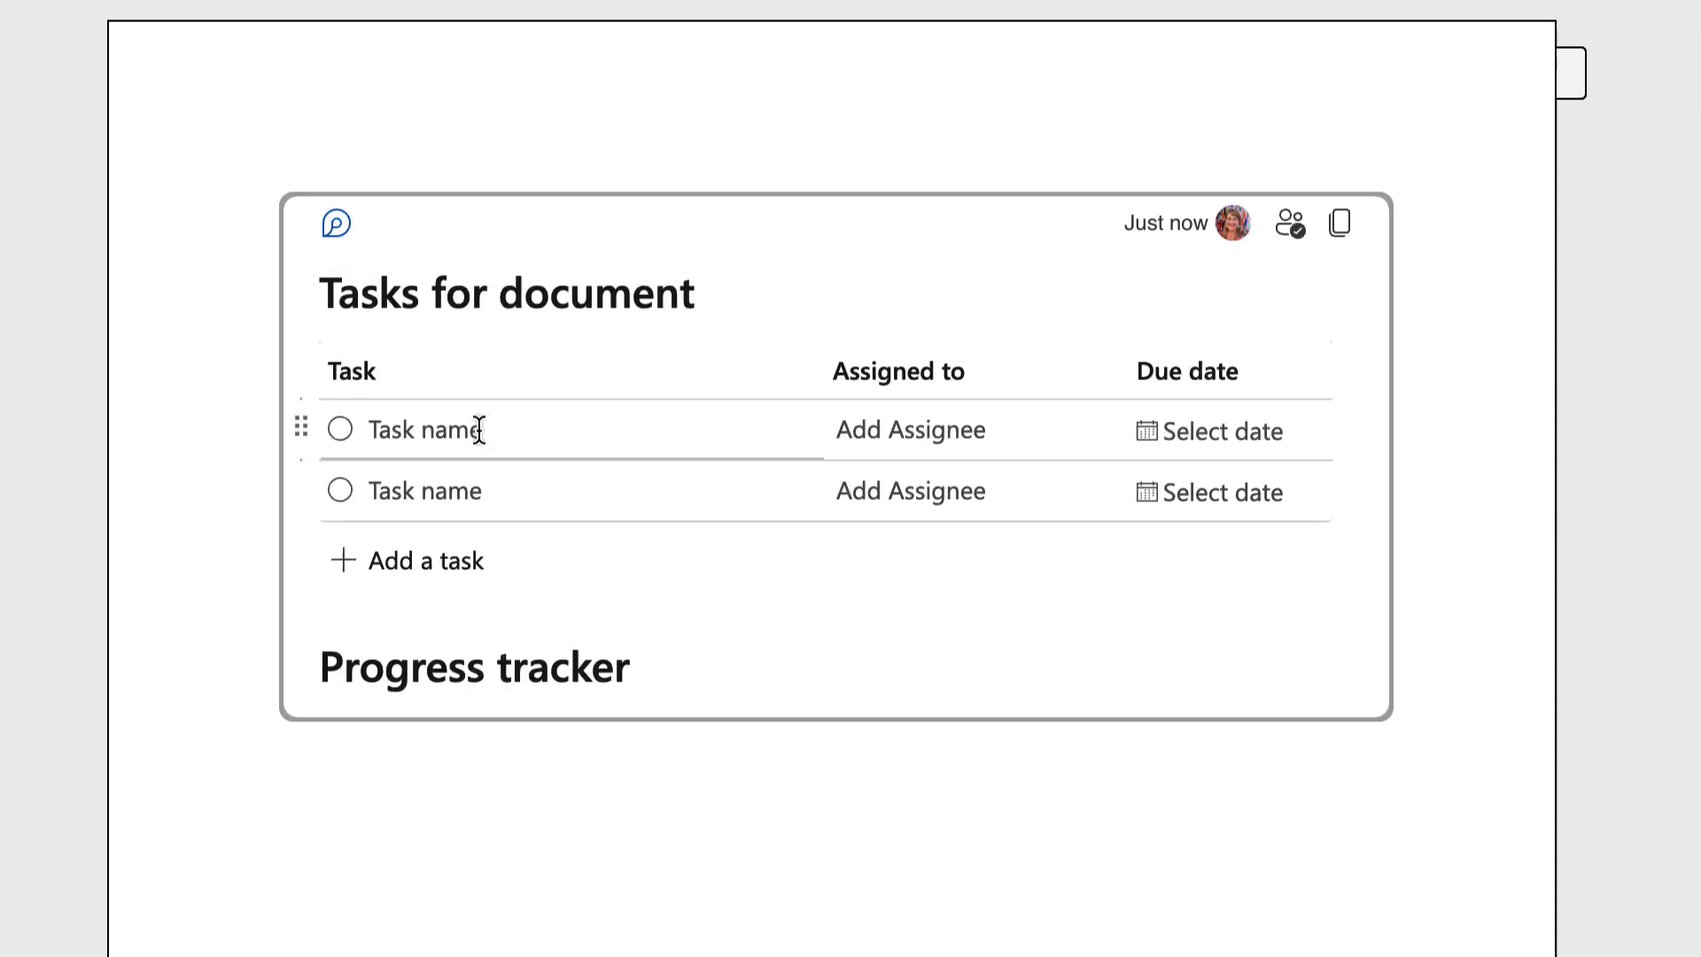
scroll(704, 550, down, 2)
scroll(716, 559, down, 5)
scroll(744, 535, up, 7)
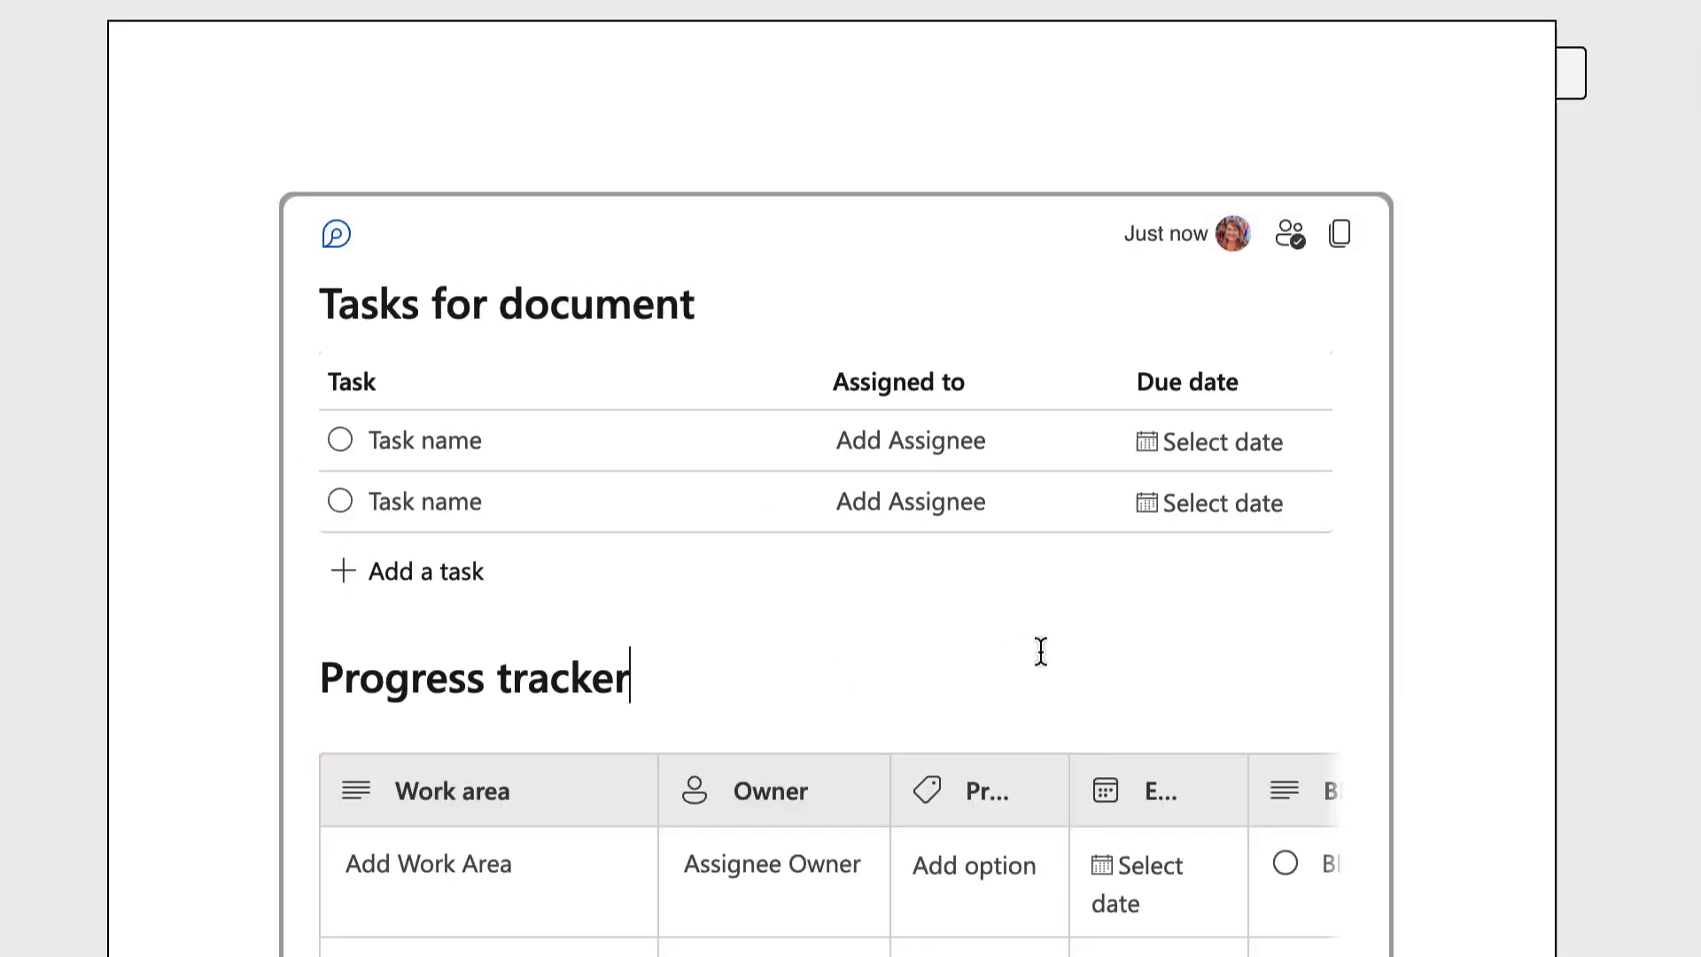
scroll(1147, 611, down, 1)
scroll(1296, 570, down, 1)
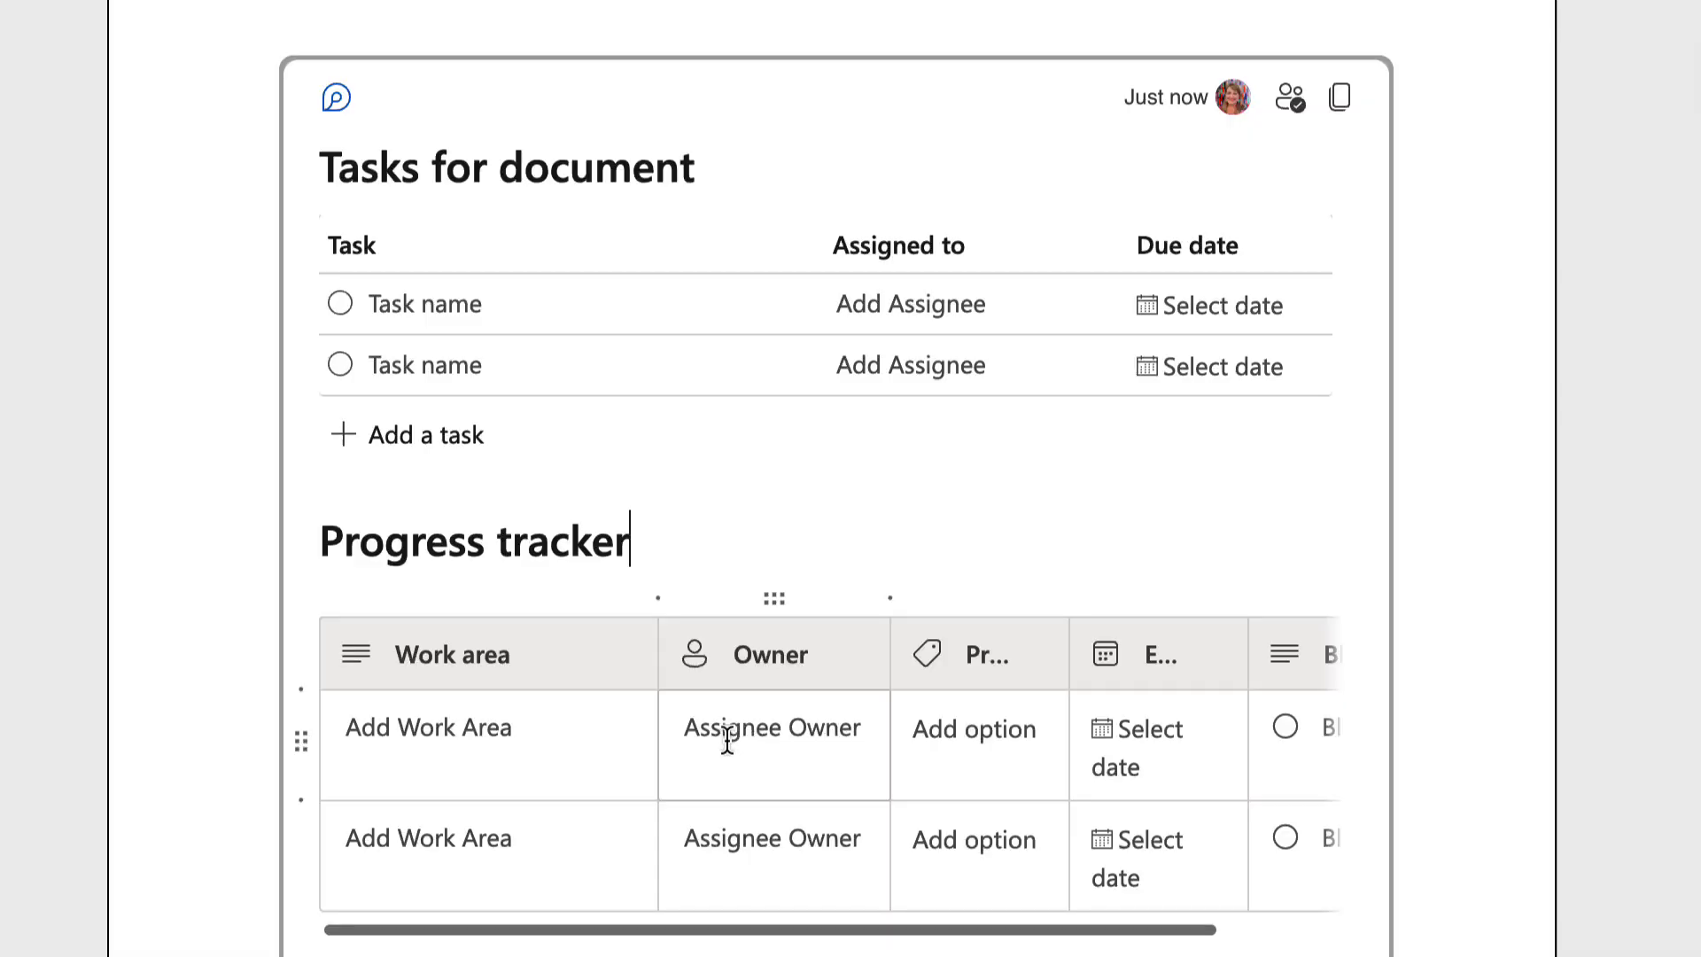
Step: Preview a work area's status choices without picking one, then scroll the tracker right to Blockers
click(1015, 742)
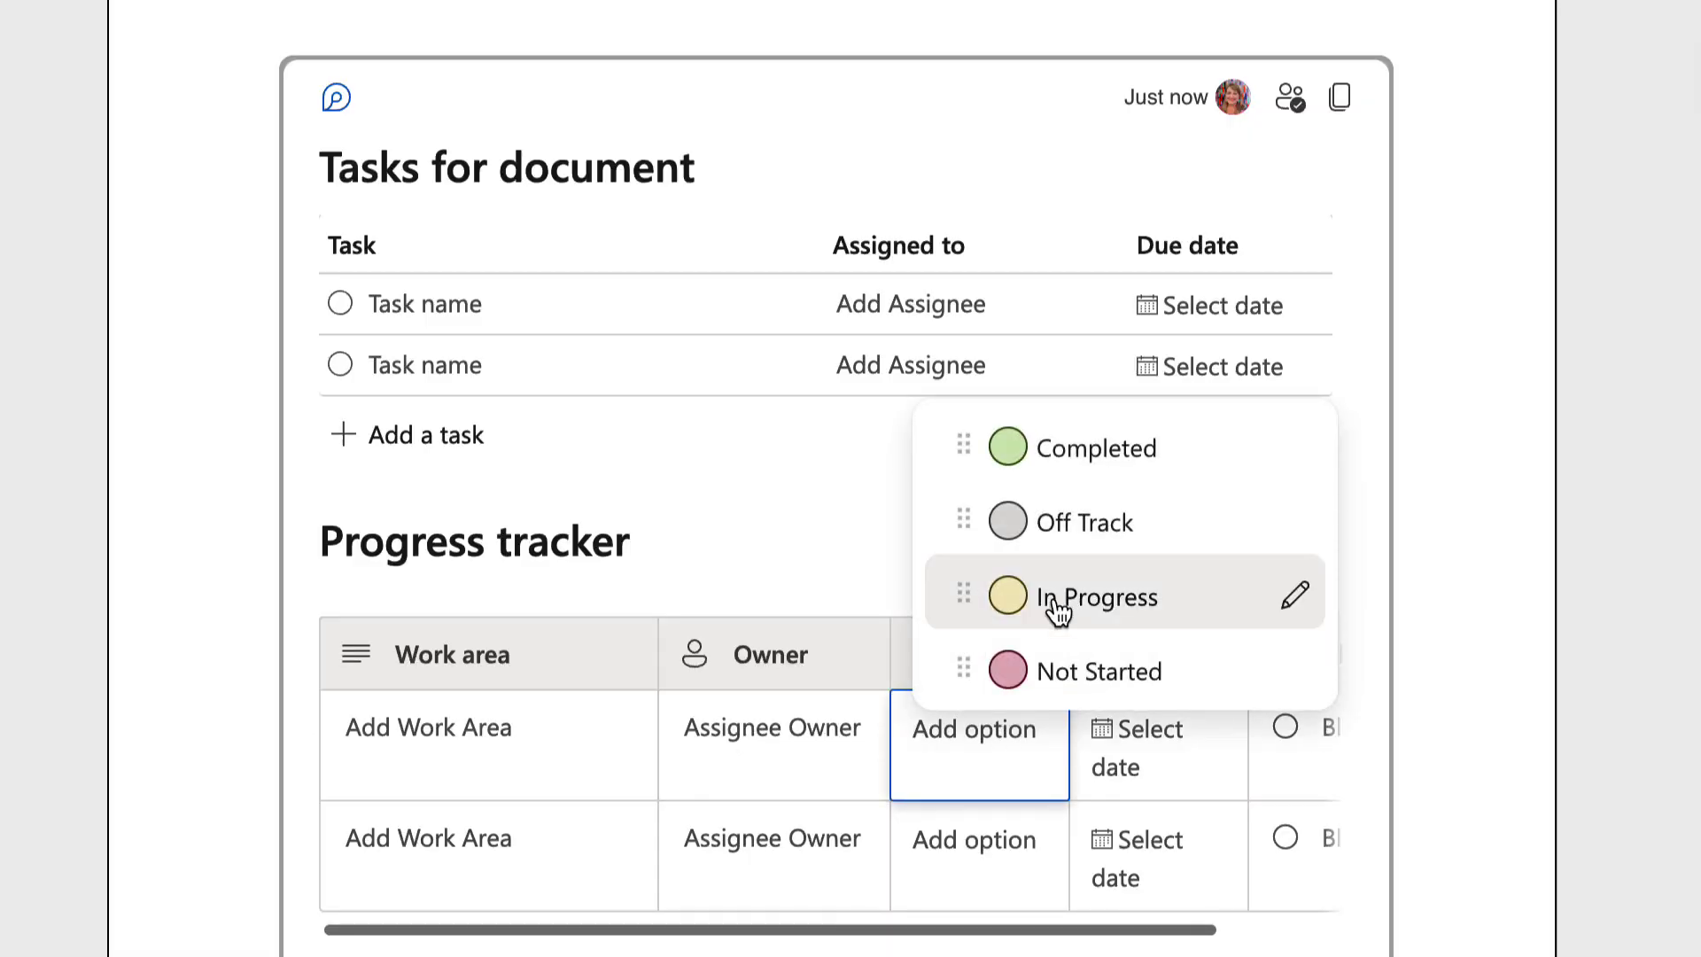
click(767, 496)
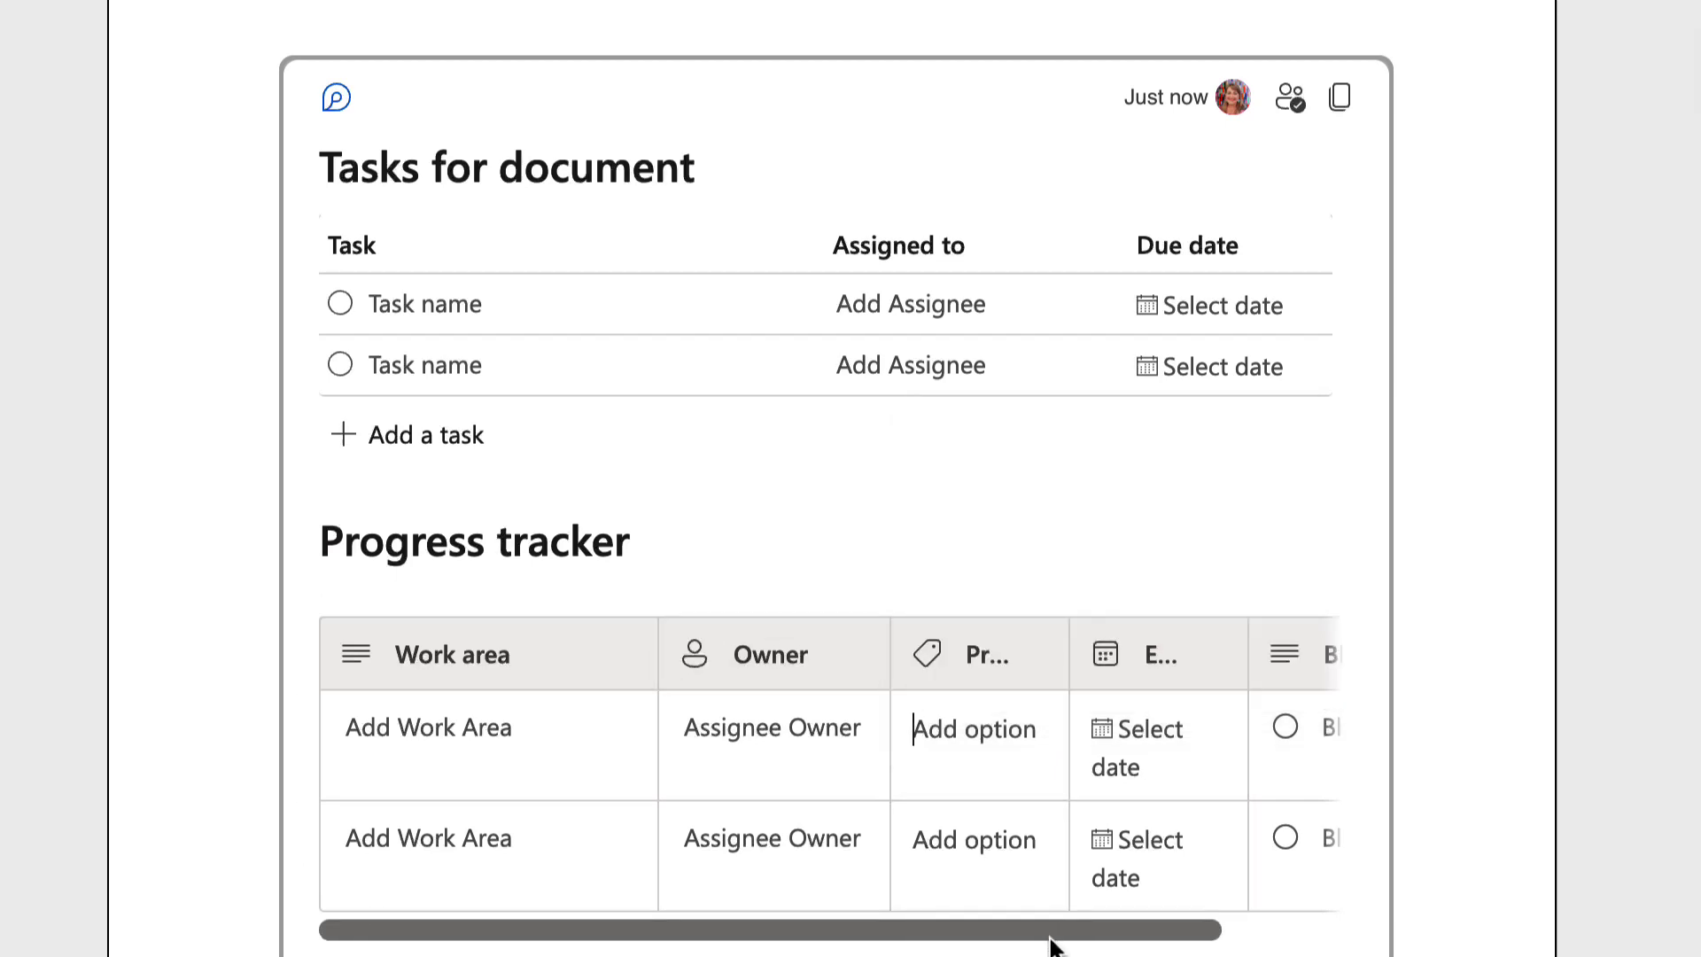
drag(1051, 936, 1188, 927)
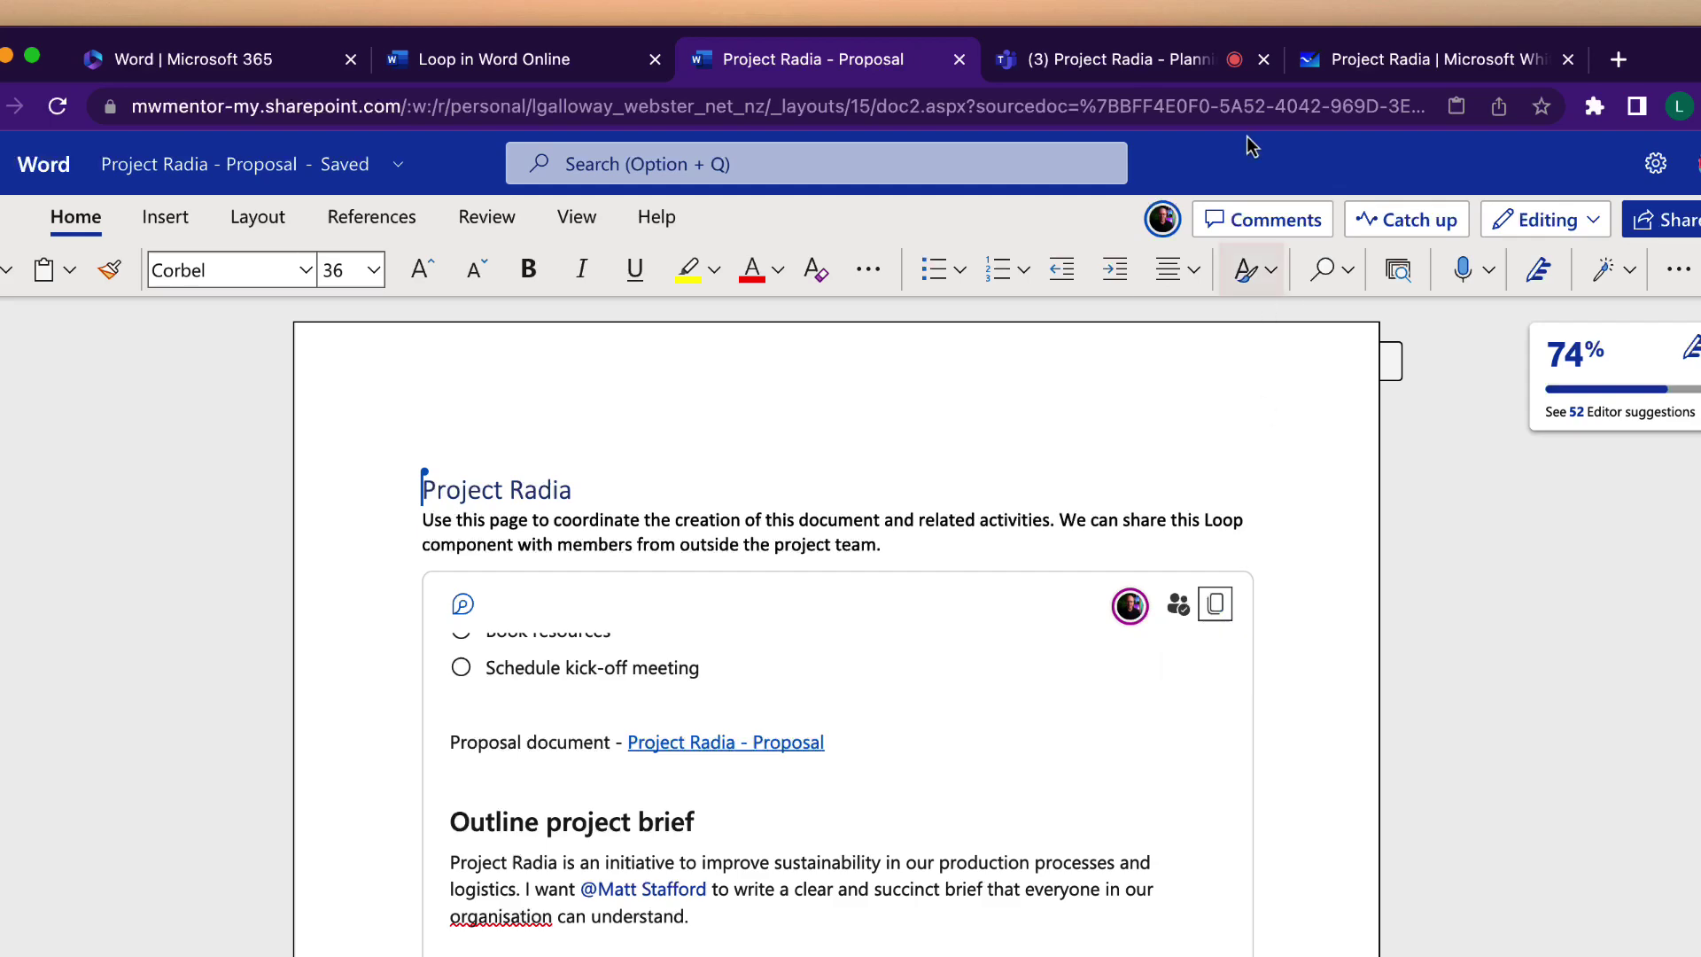
Step: Switch back to the Teams meeting tab showing the Project Radia whiteboard
click(1079, 71)
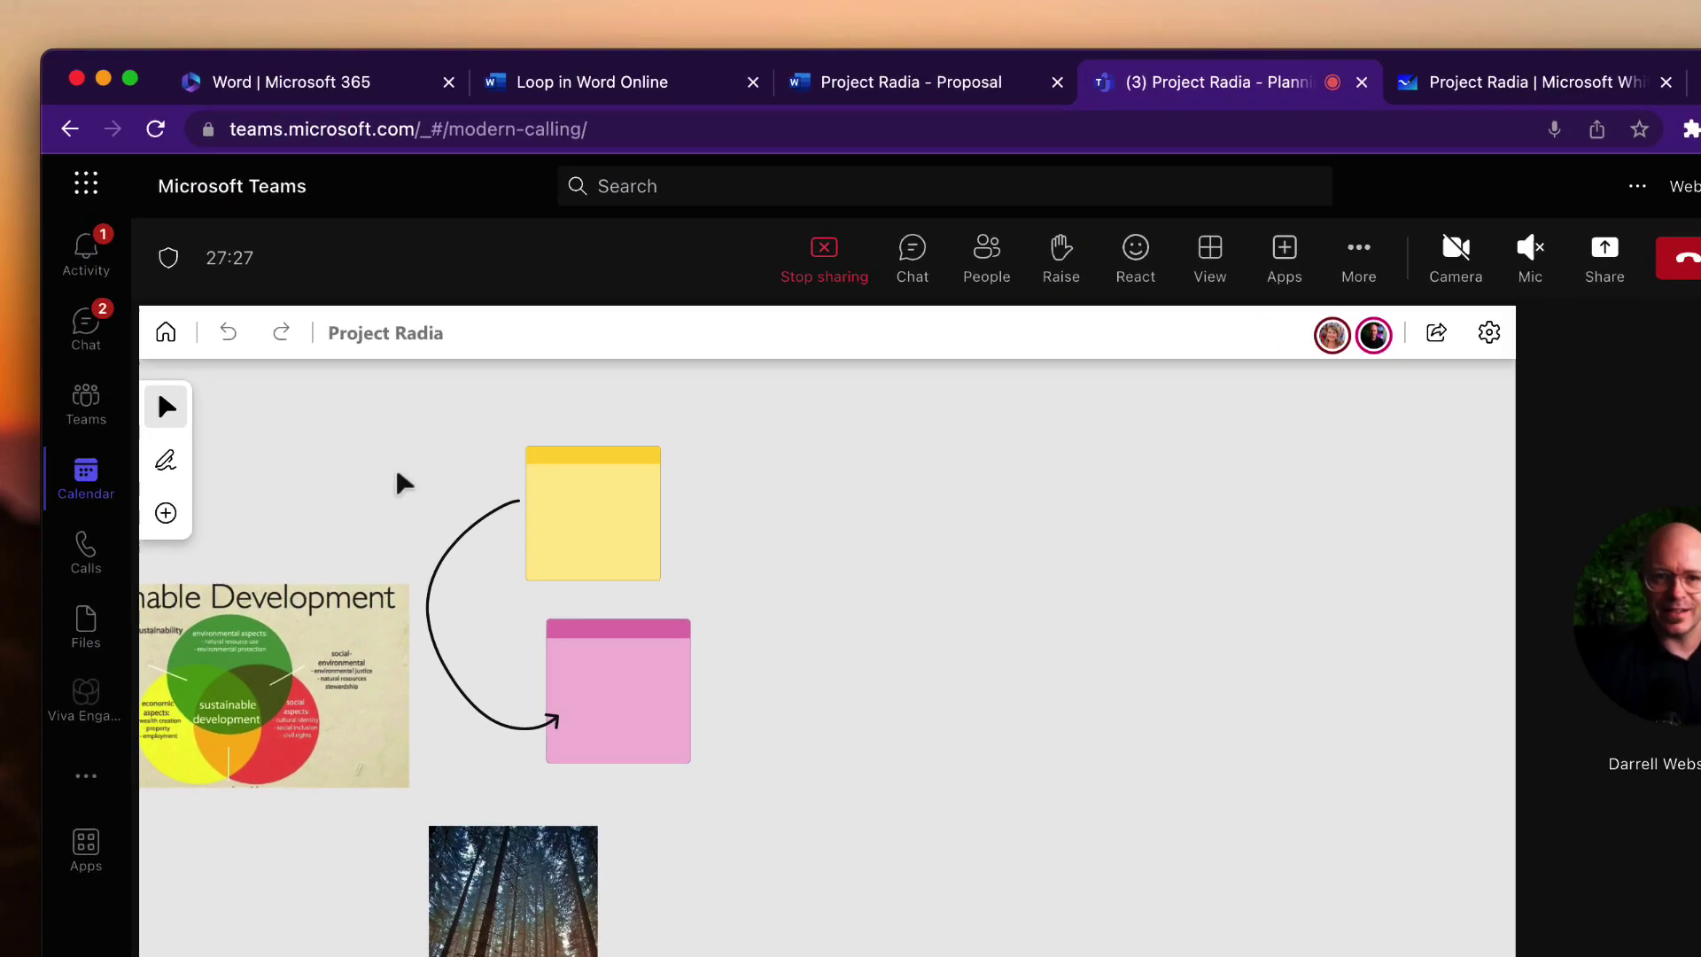
Step: In the group chat, move the call window aside and send the Project Radia - Proposal Loop checklist
click(113, 345)
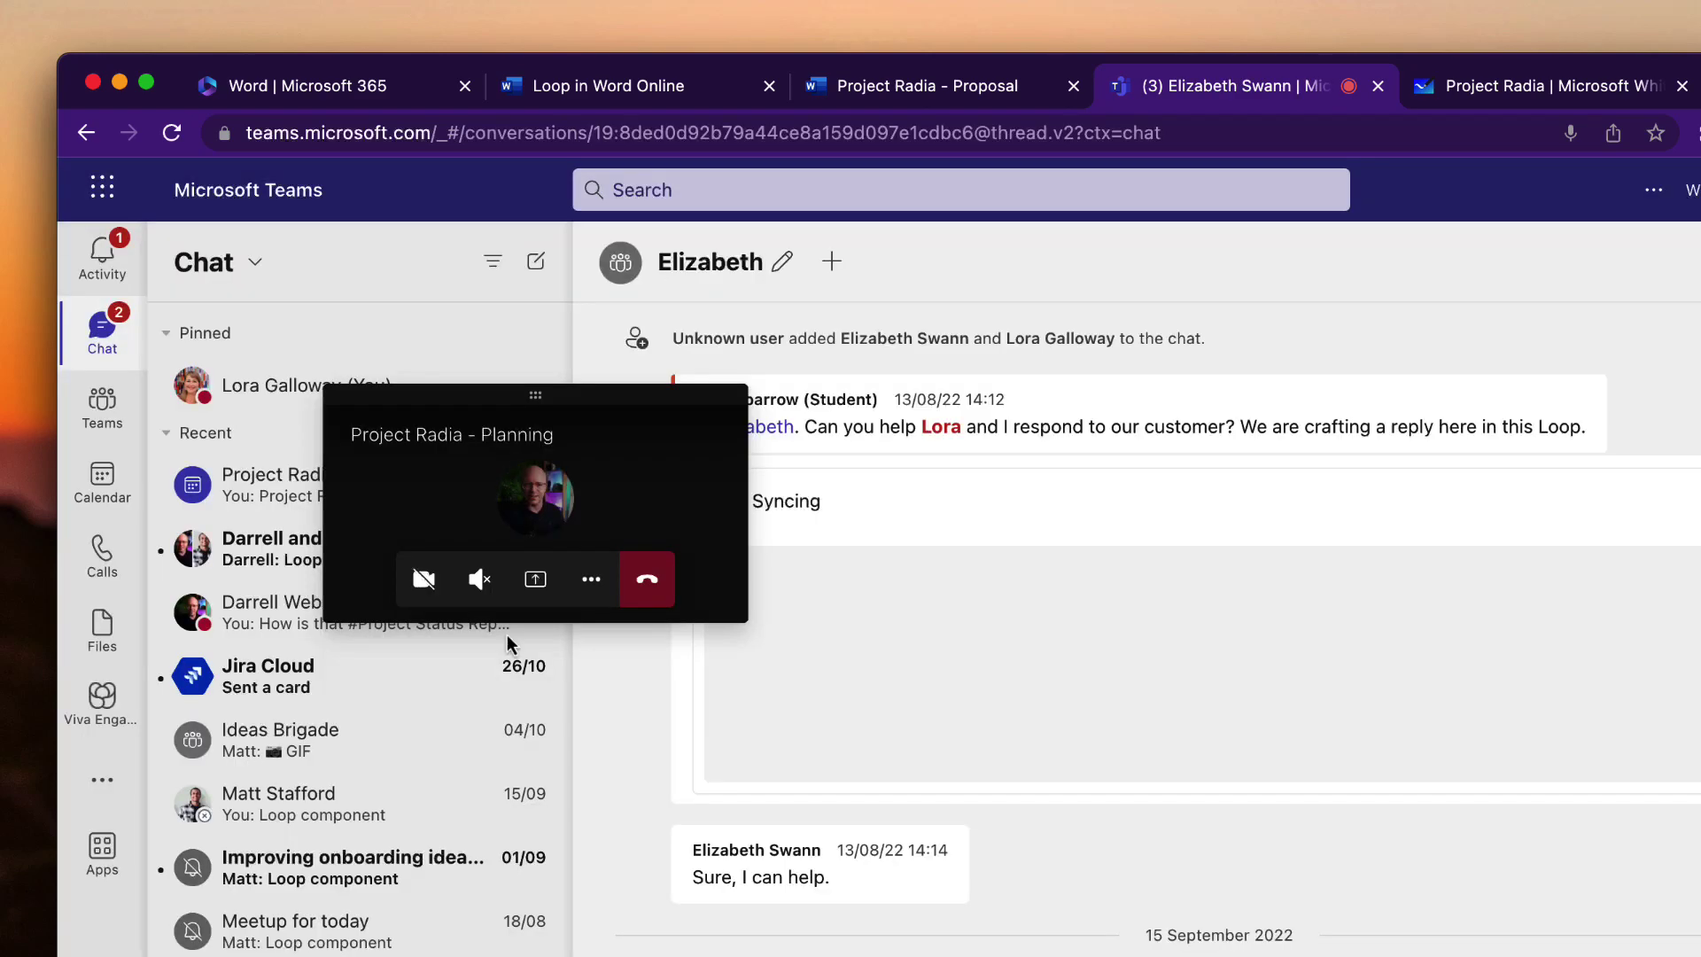
drag(529, 419, 782, 327)
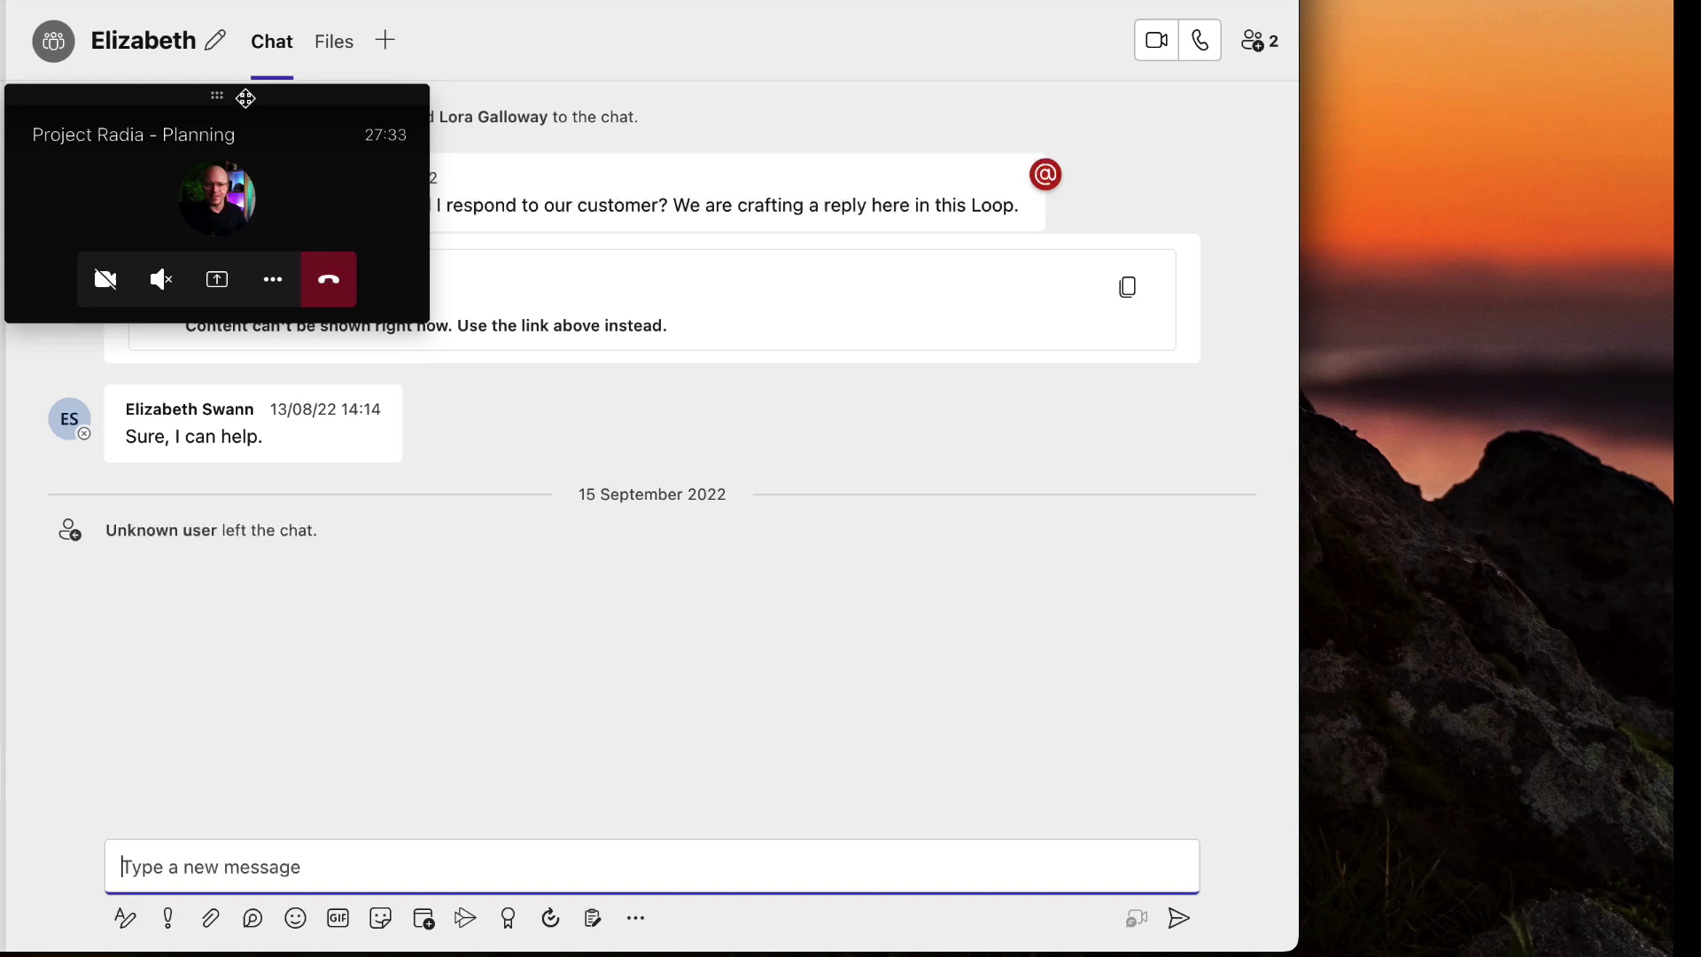
drag(245, 97, 0, 100)
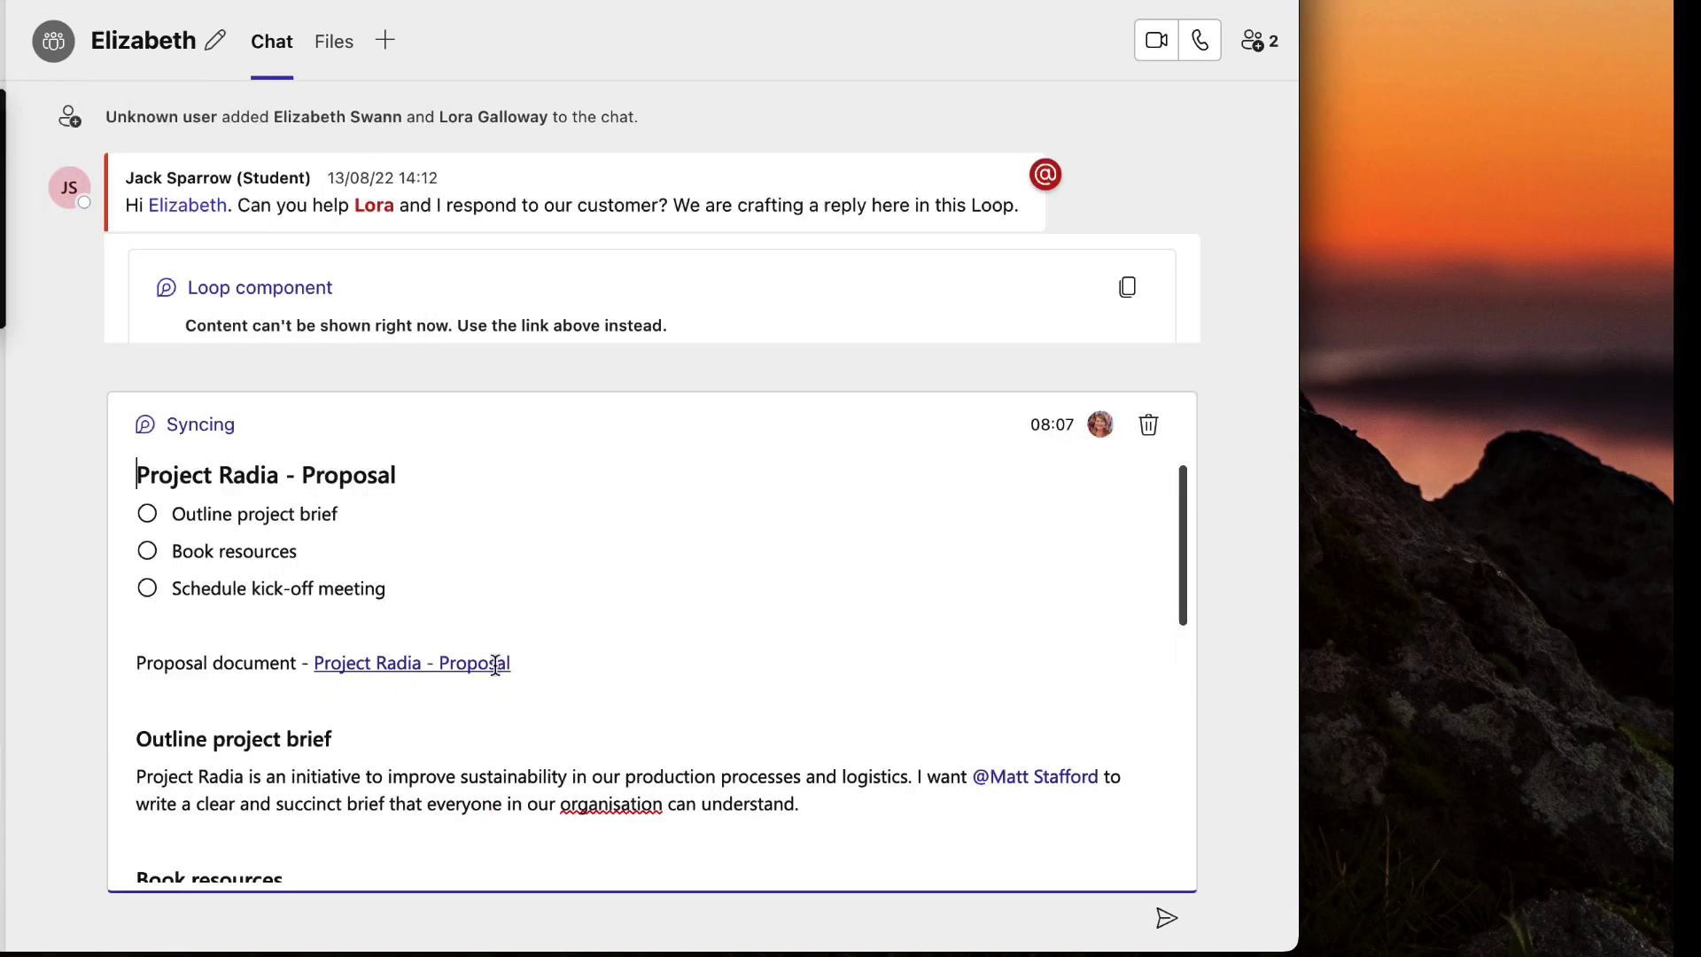
click(1160, 925)
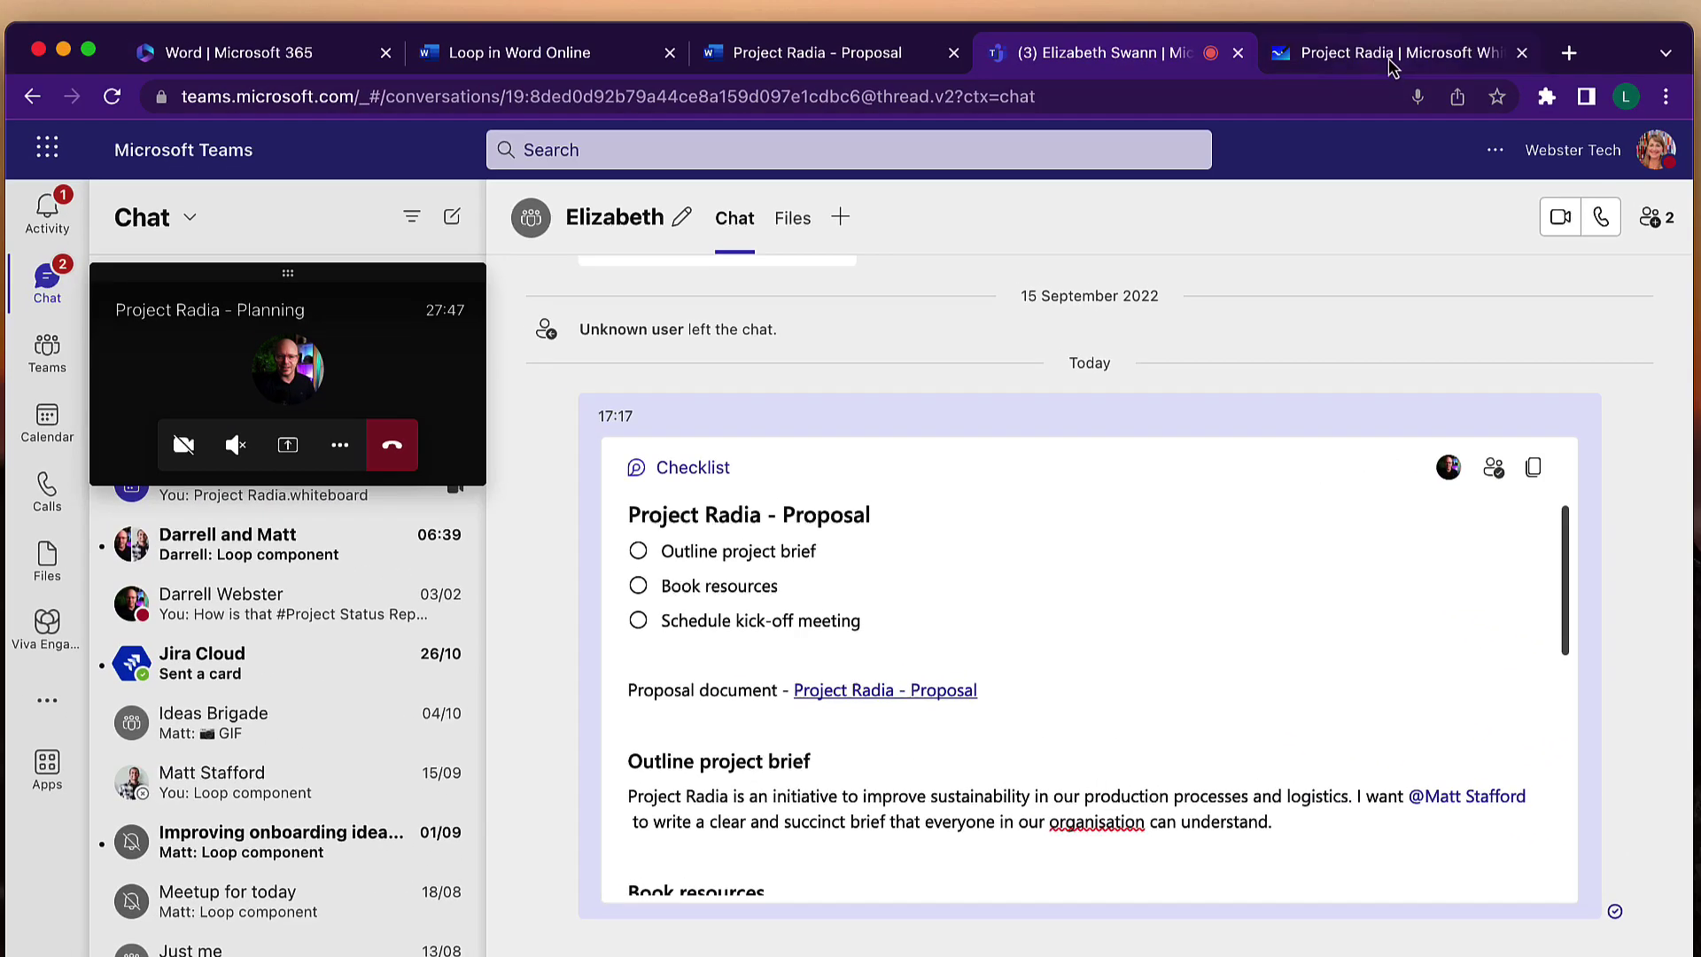
Step: Paste the Loop checklist onto the Project Radia whiteboard beside the yellow and pink sticky notes
click(1392, 58)
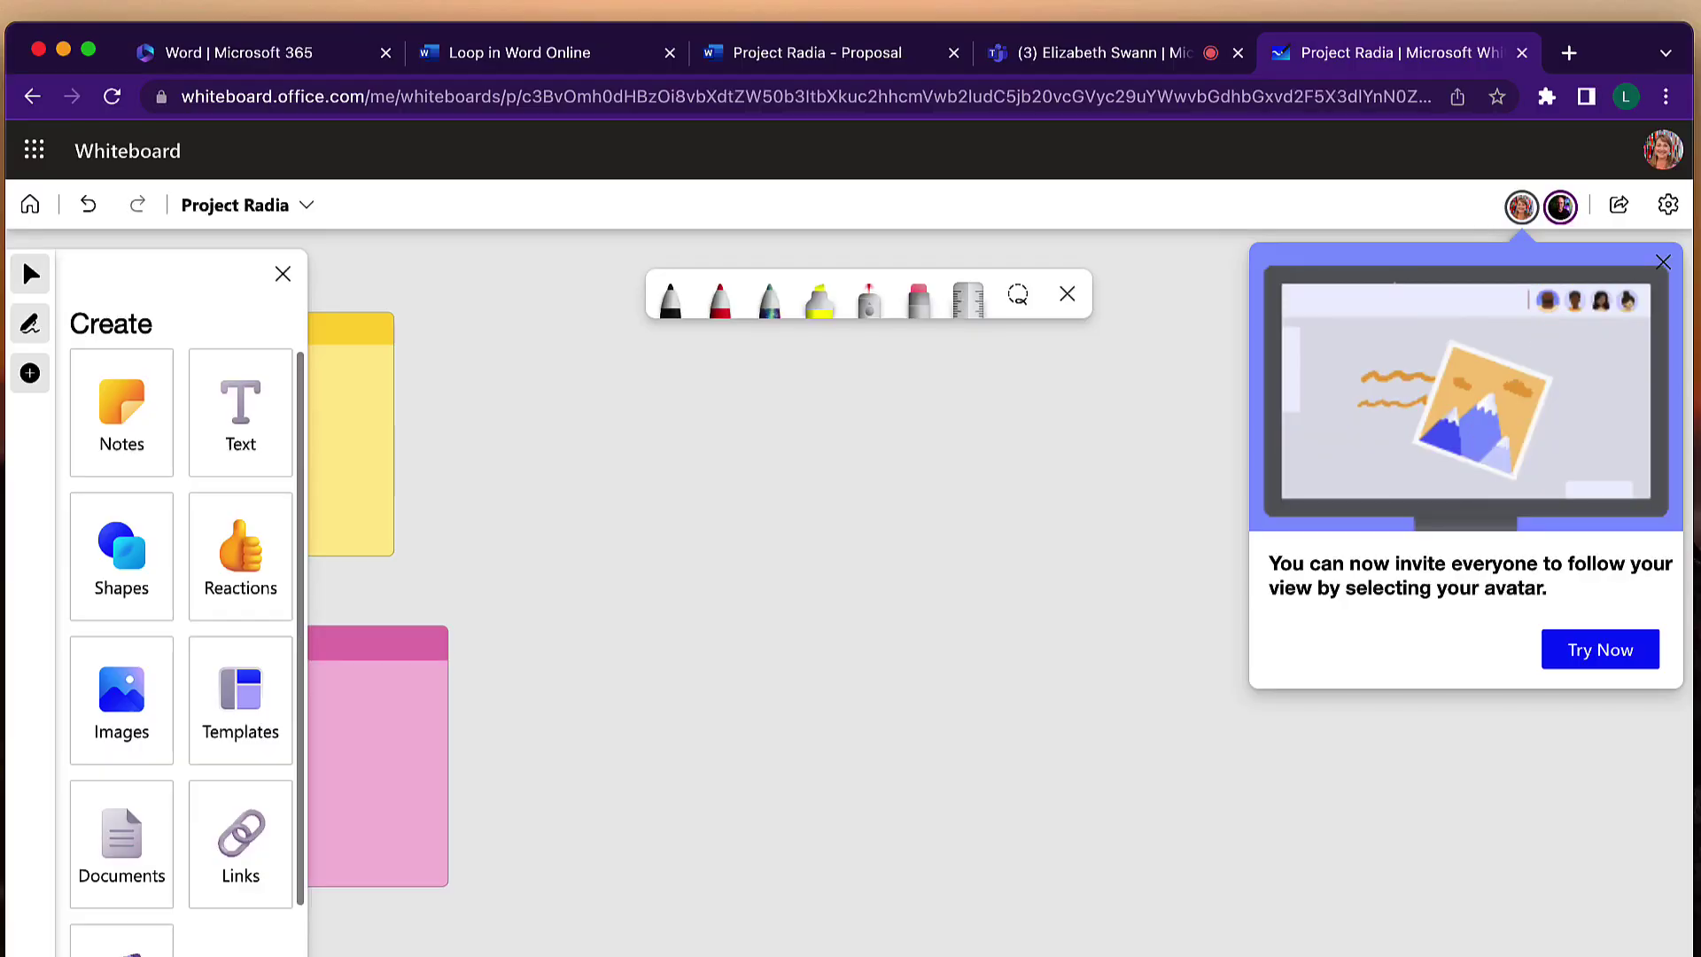
click(1663, 264)
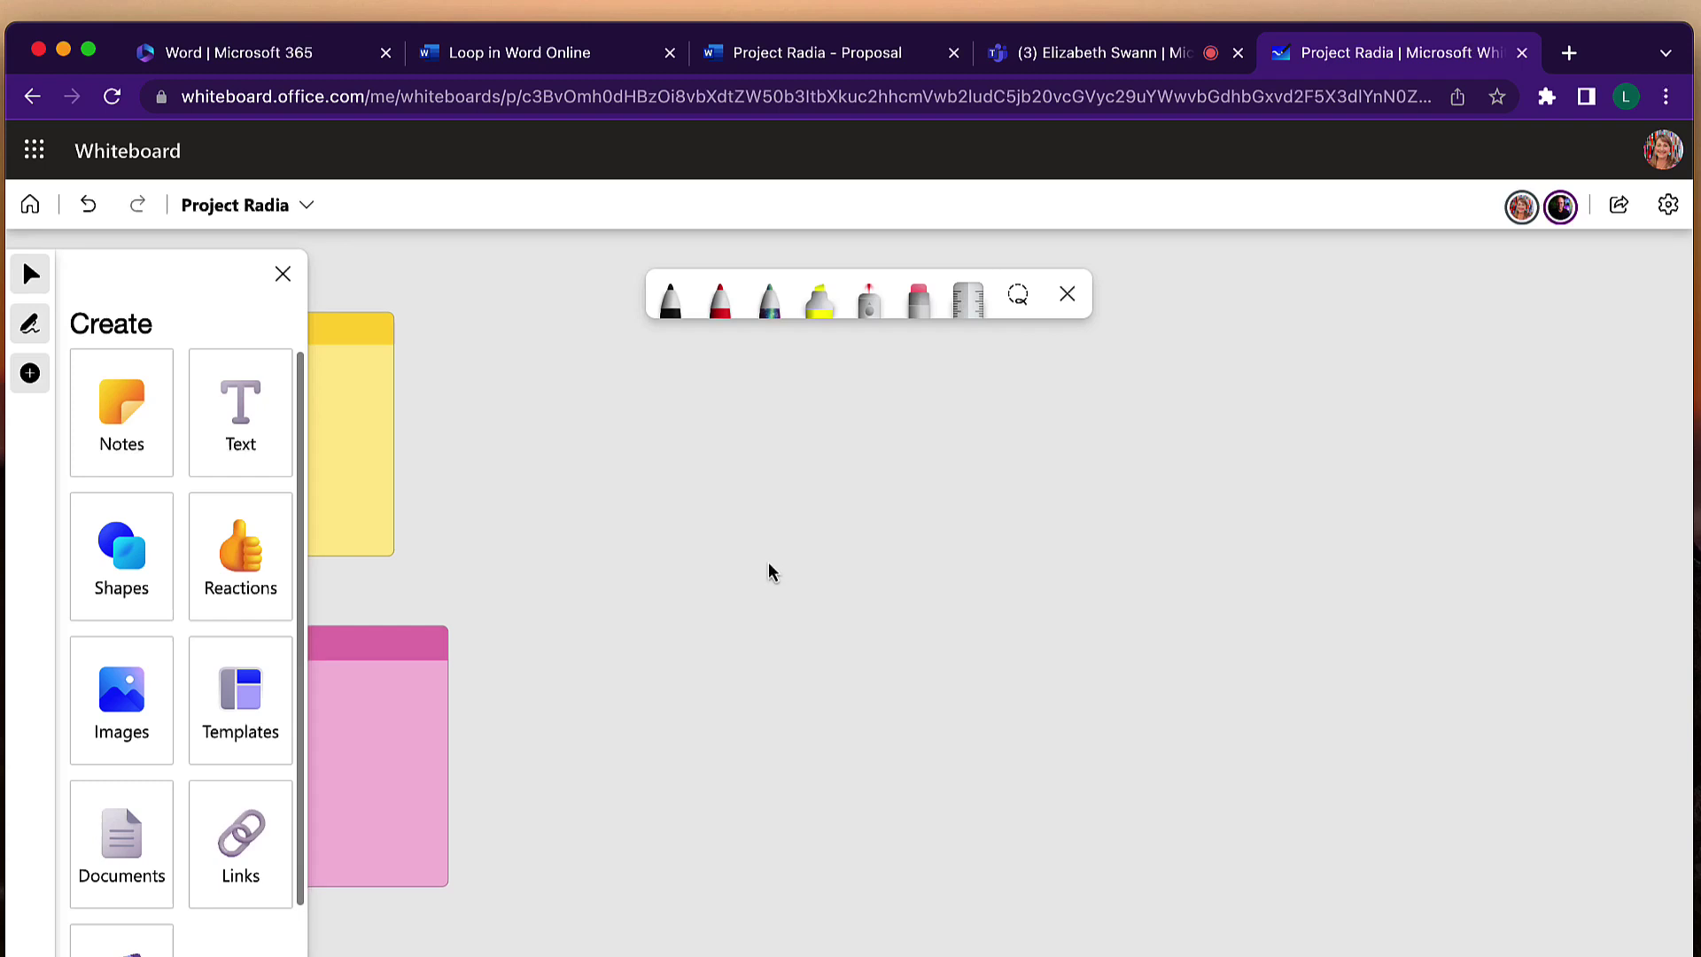
key(cmd+v)
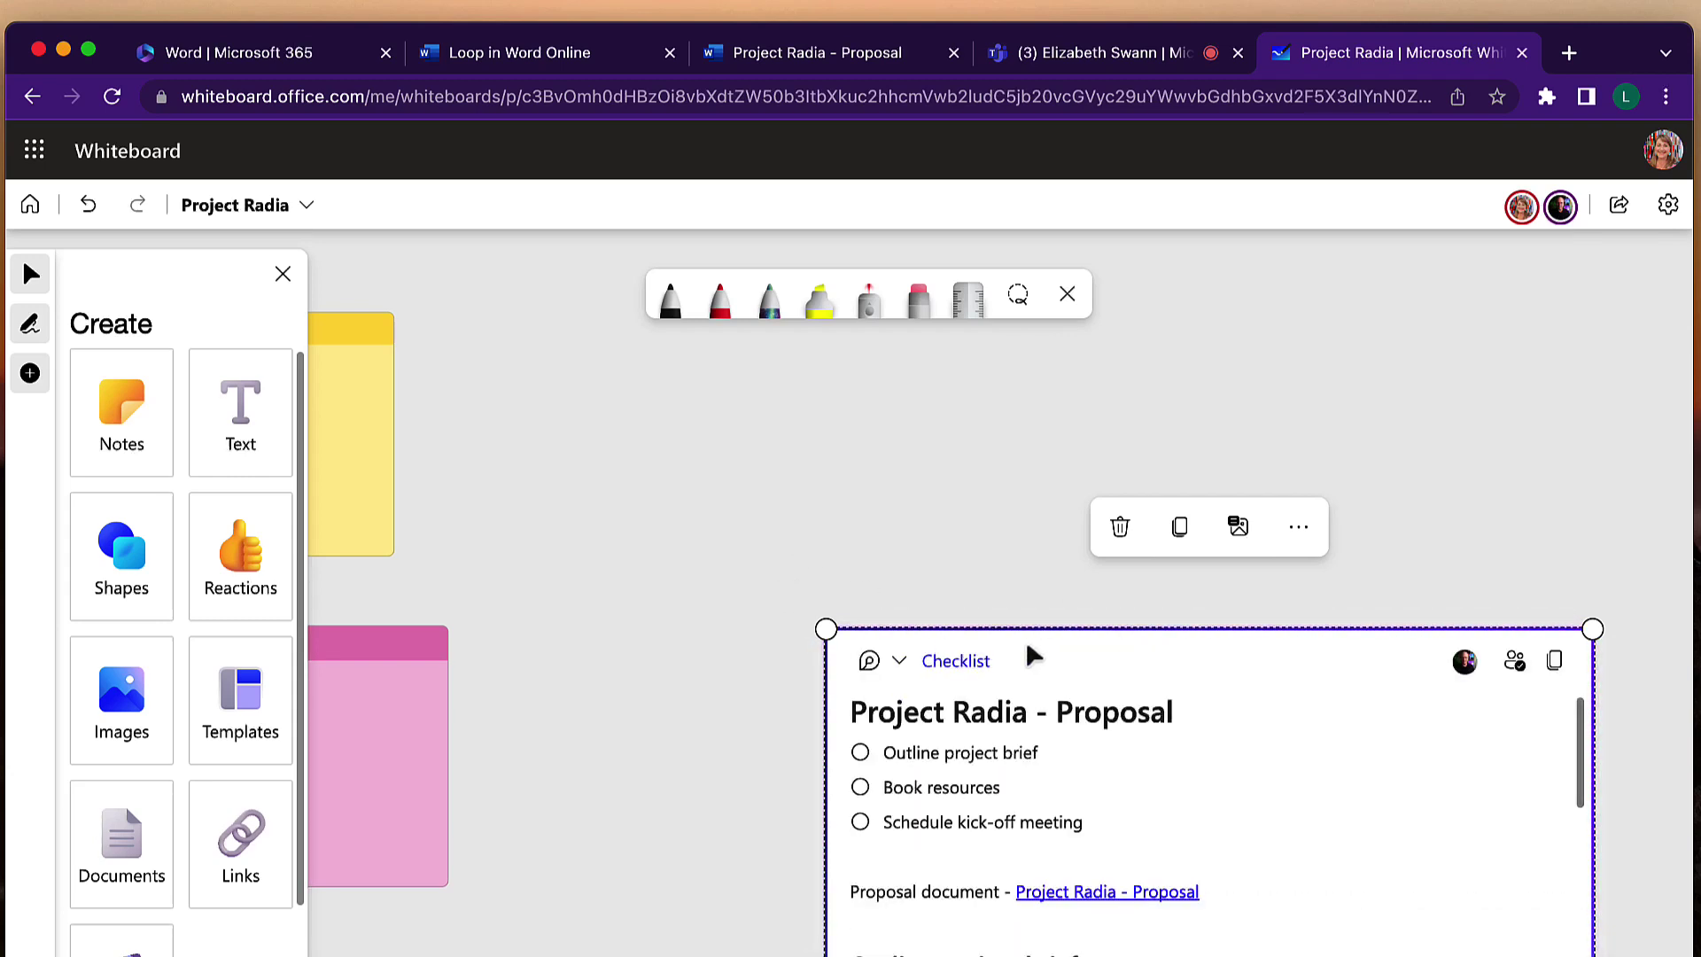
drag(1035, 657, 727, 401)
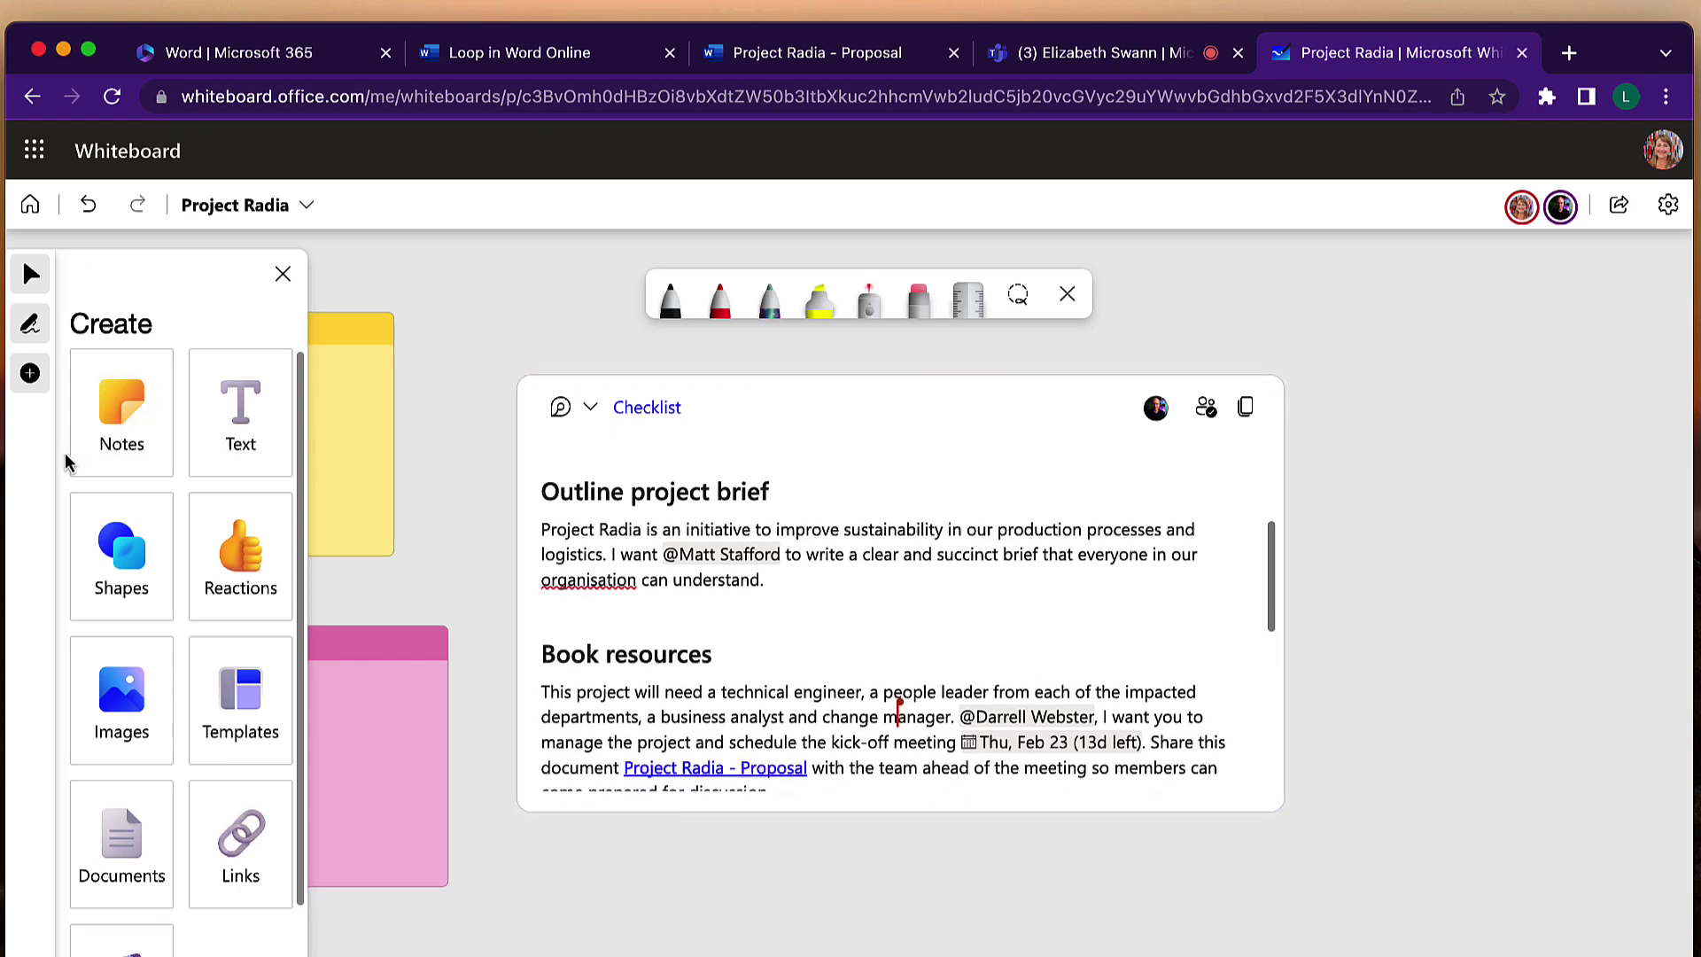
click(26, 376)
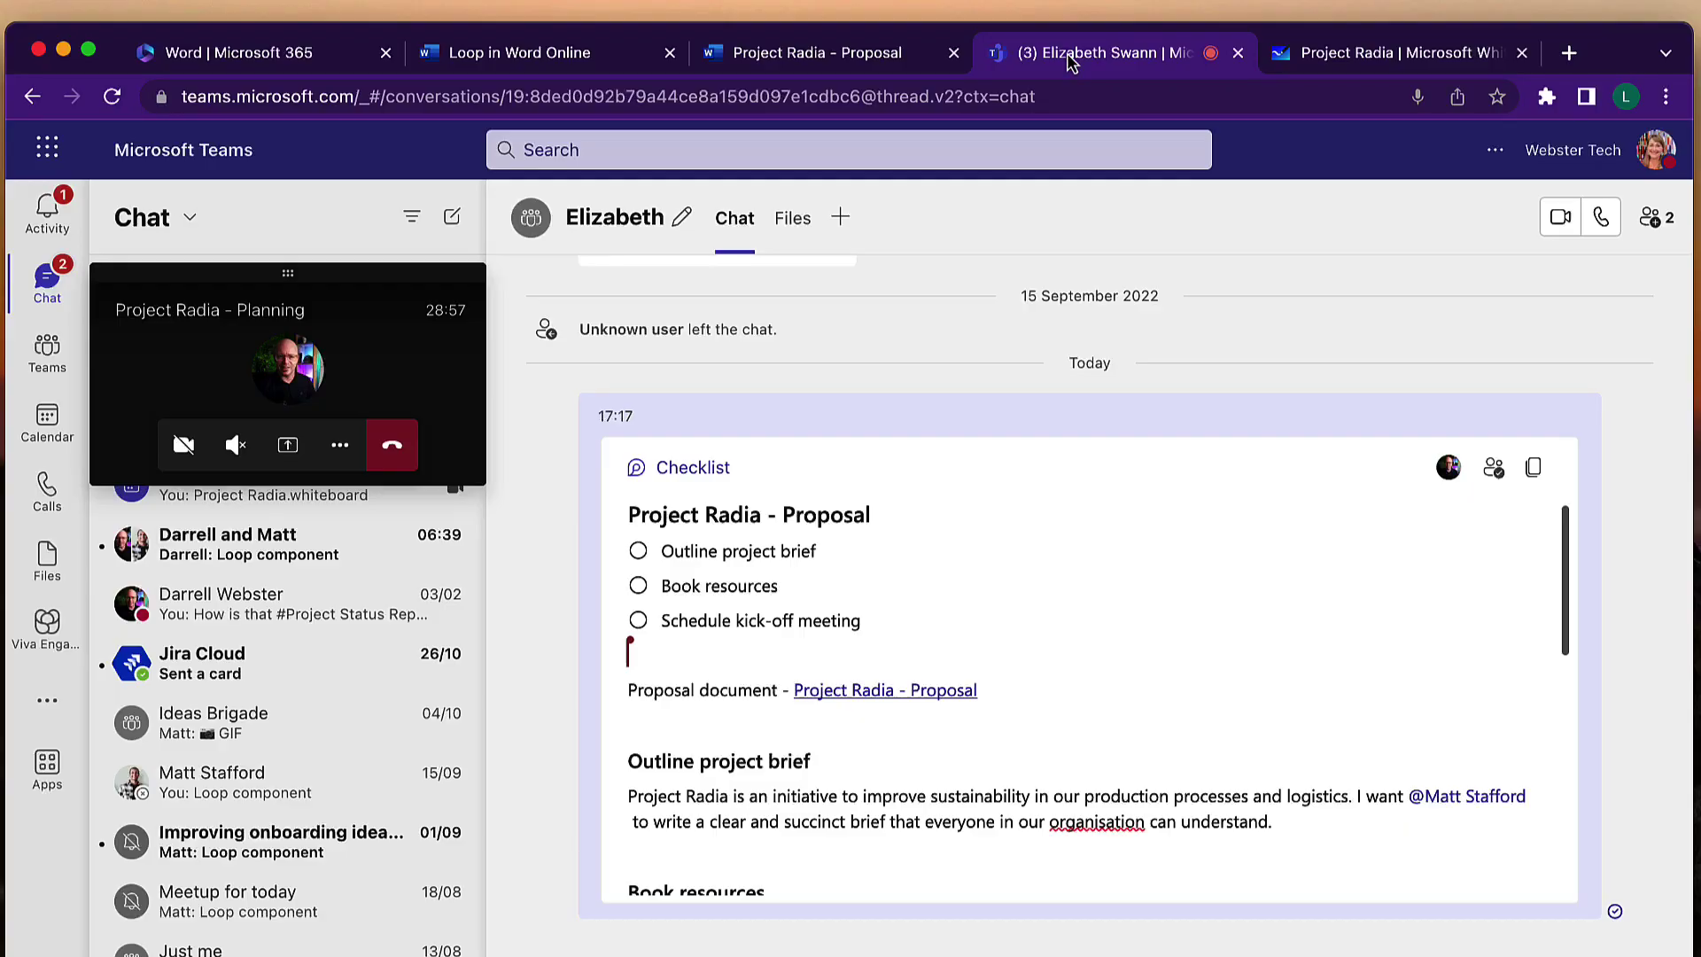
Step: Return to the full Teams meeting view showing the whiteboard's Loop checklist card
click(270, 379)
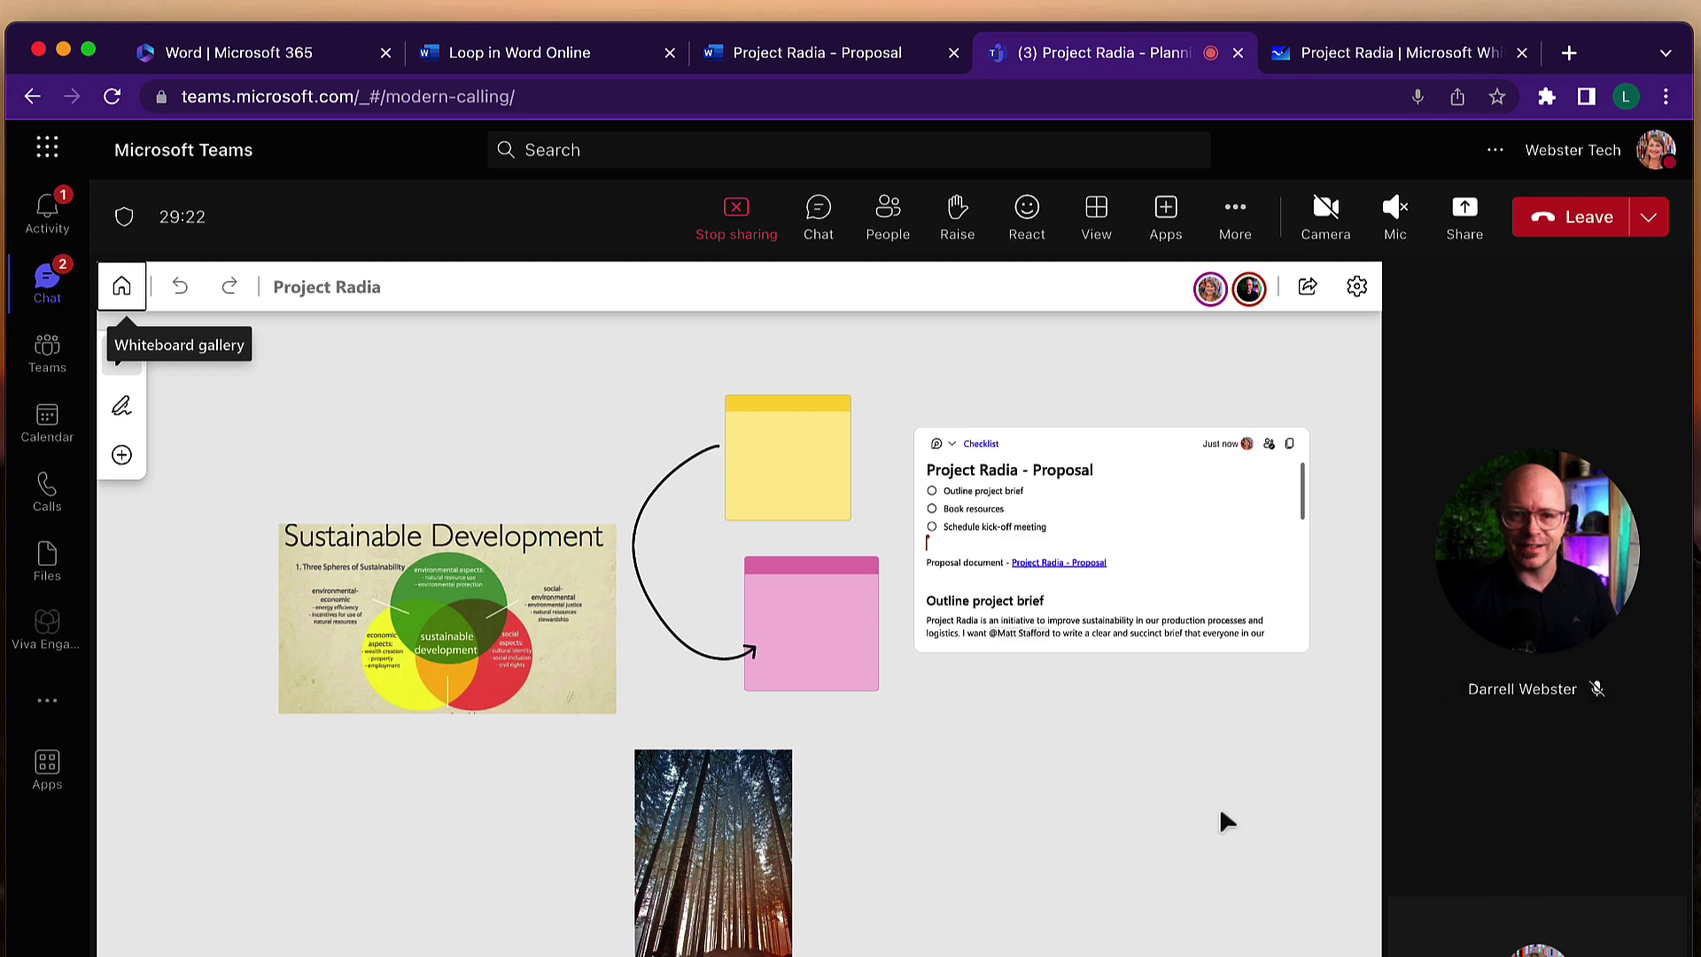
Step: Zoom the whiteboard in close on the Proposal checklist card
scroll(1131, 809, up, 3)
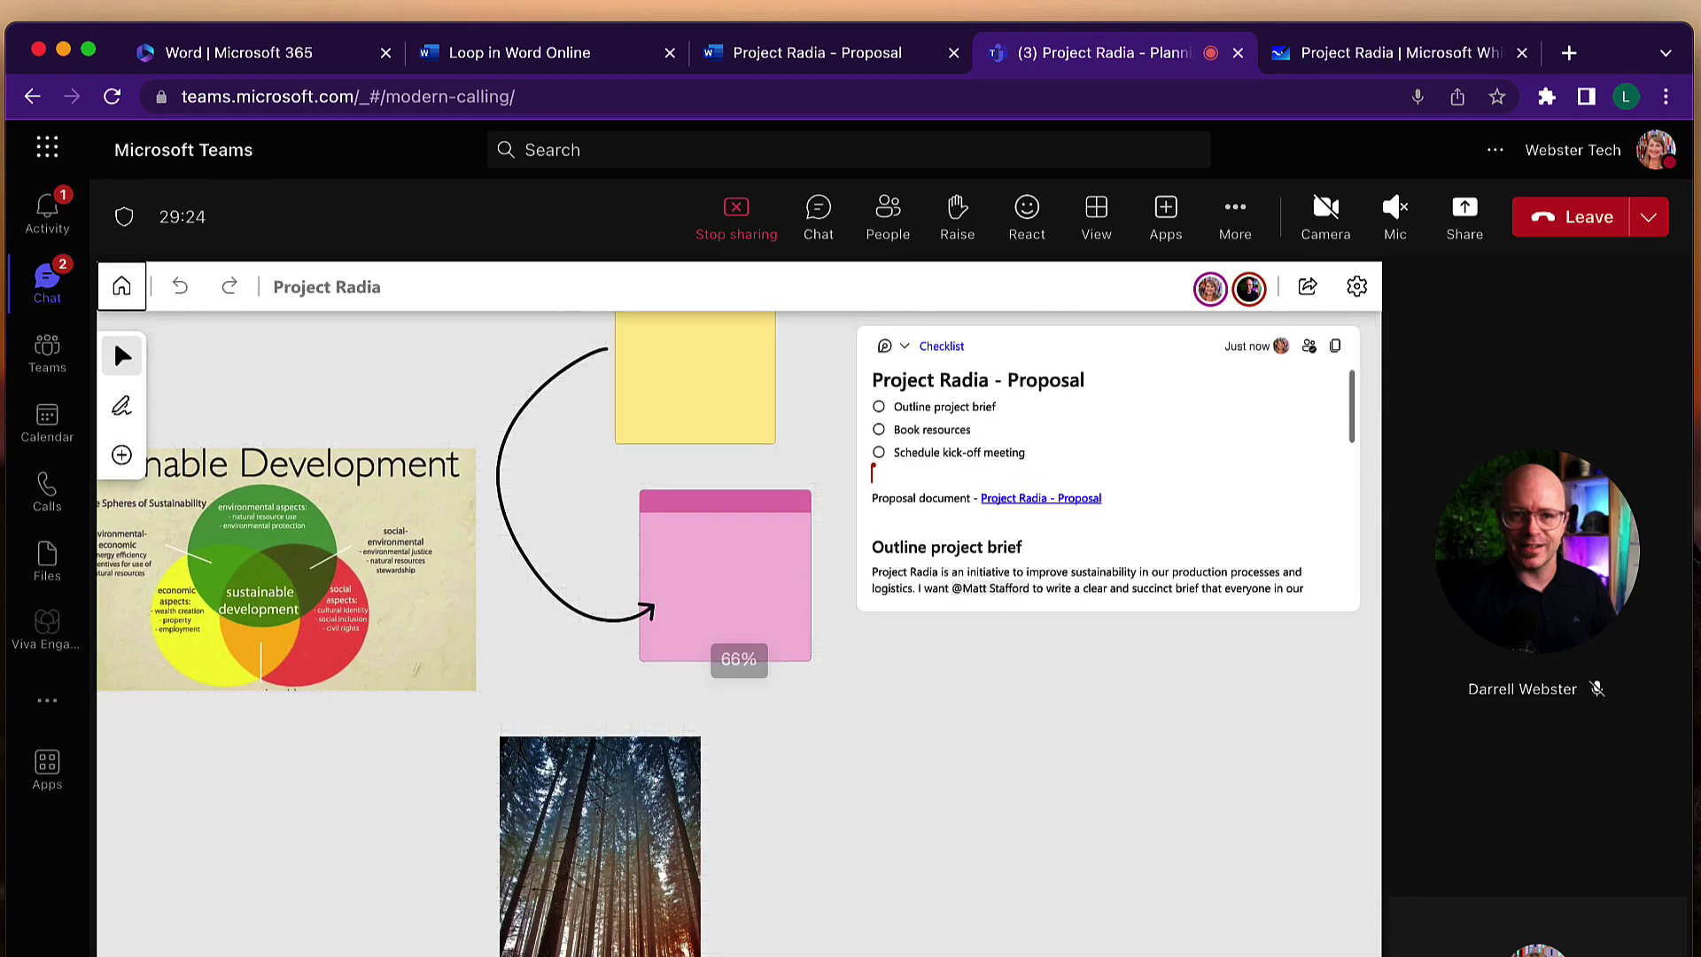
scroll(1215, 899, down, 3)
scroll(1184, 789, right, 3)
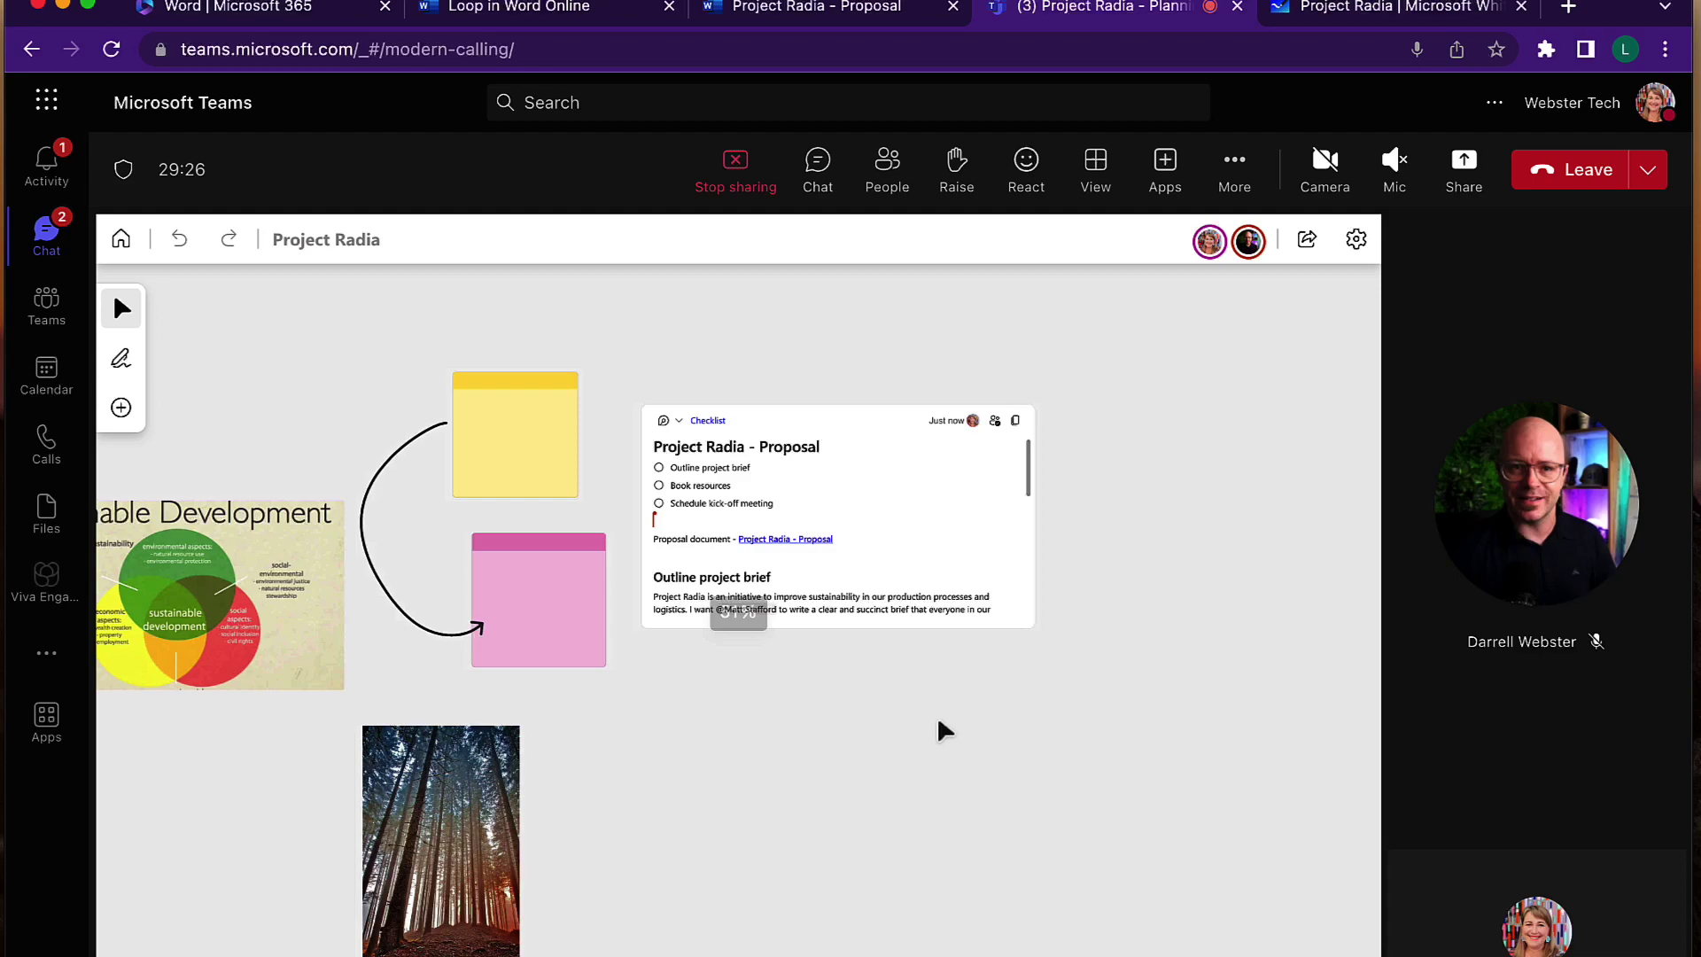
click(1296, 910)
click(1296, 910)
click(1296, 910)
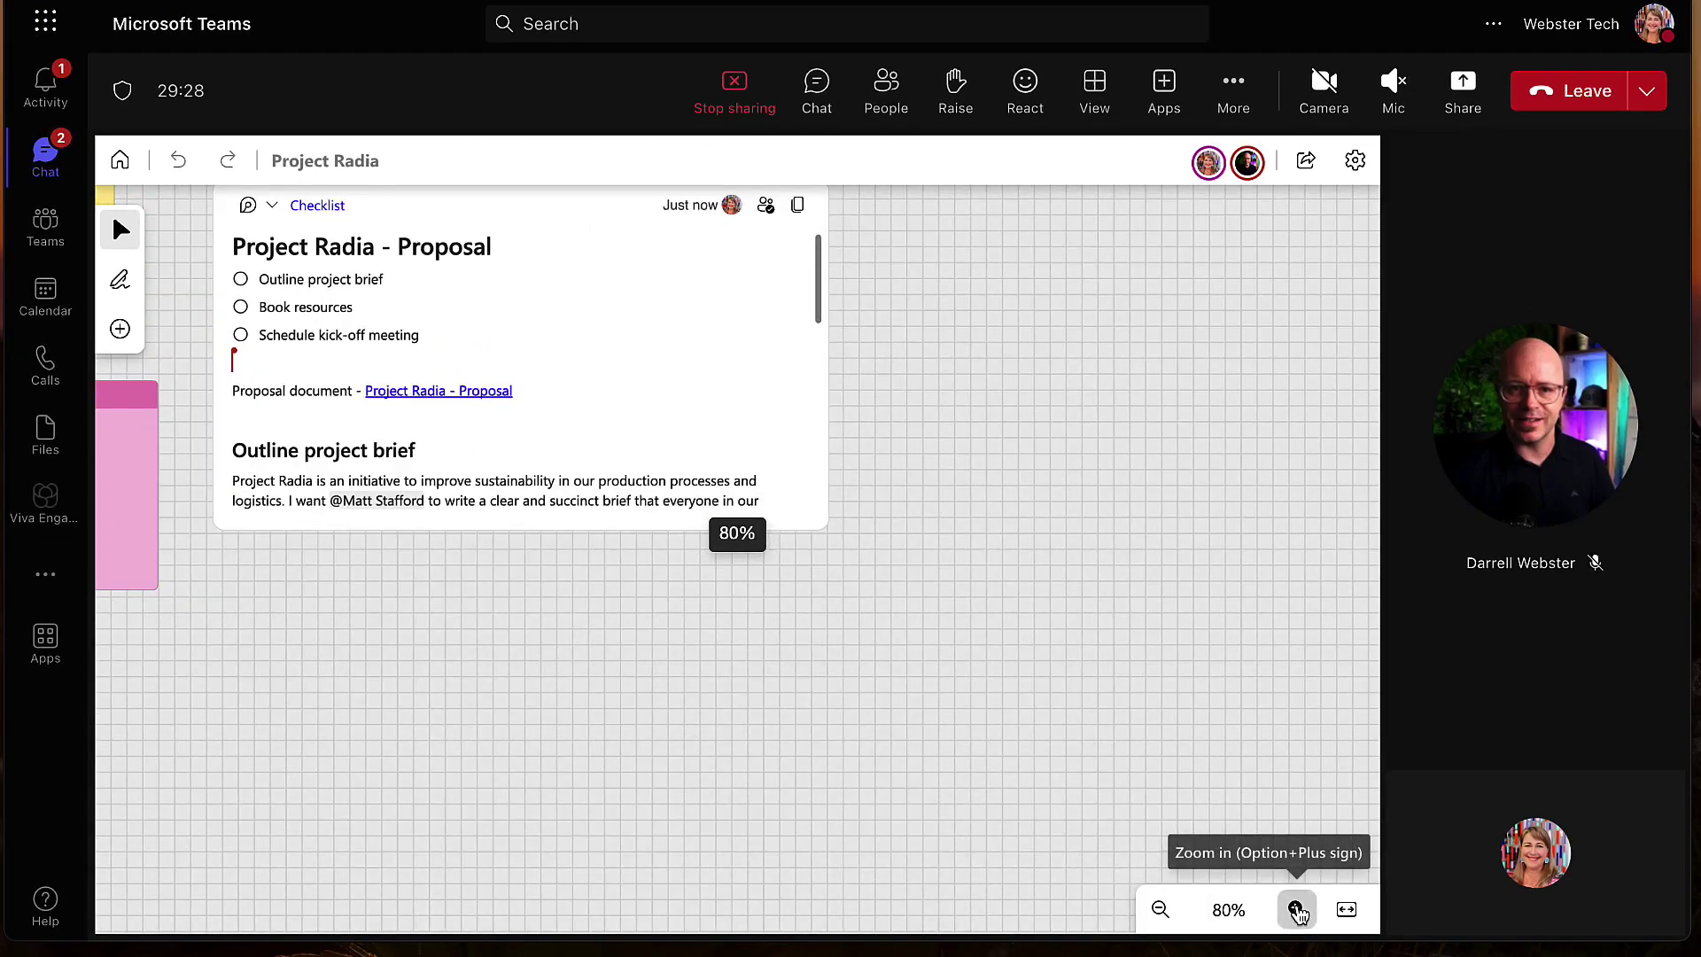
click(1296, 910)
click(1296, 910)
scroll(1215, 865, left, 3)
scroll(1215, 865, up, 2)
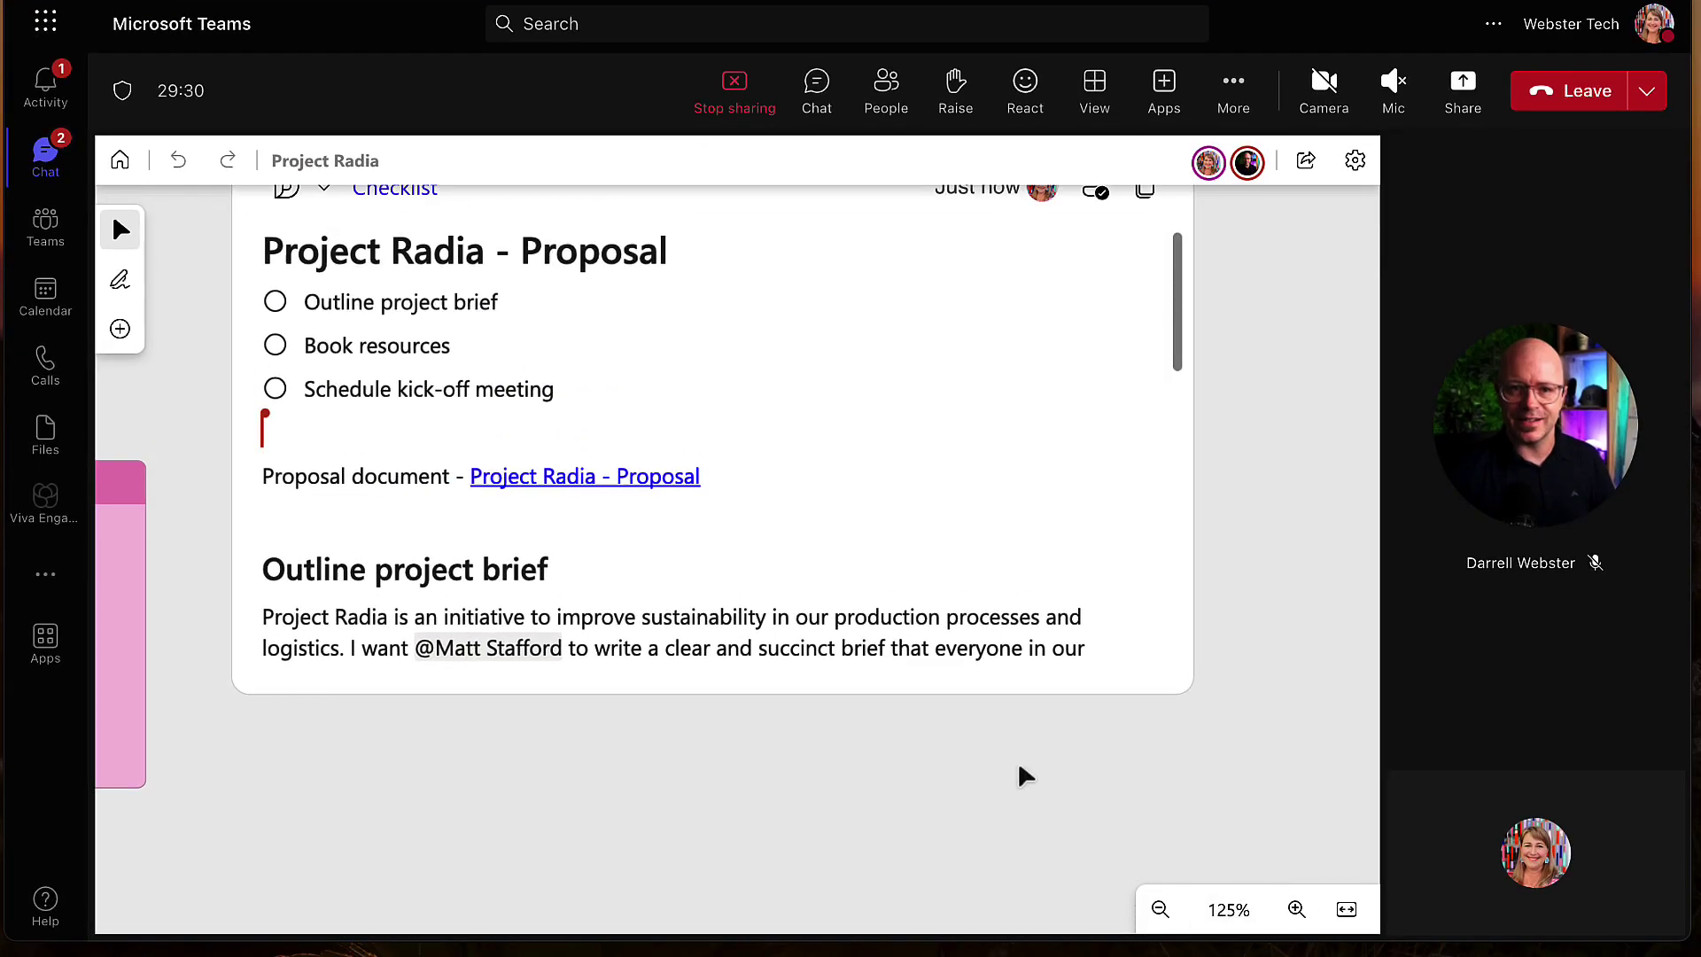
scroll(1026, 776, up, 1)
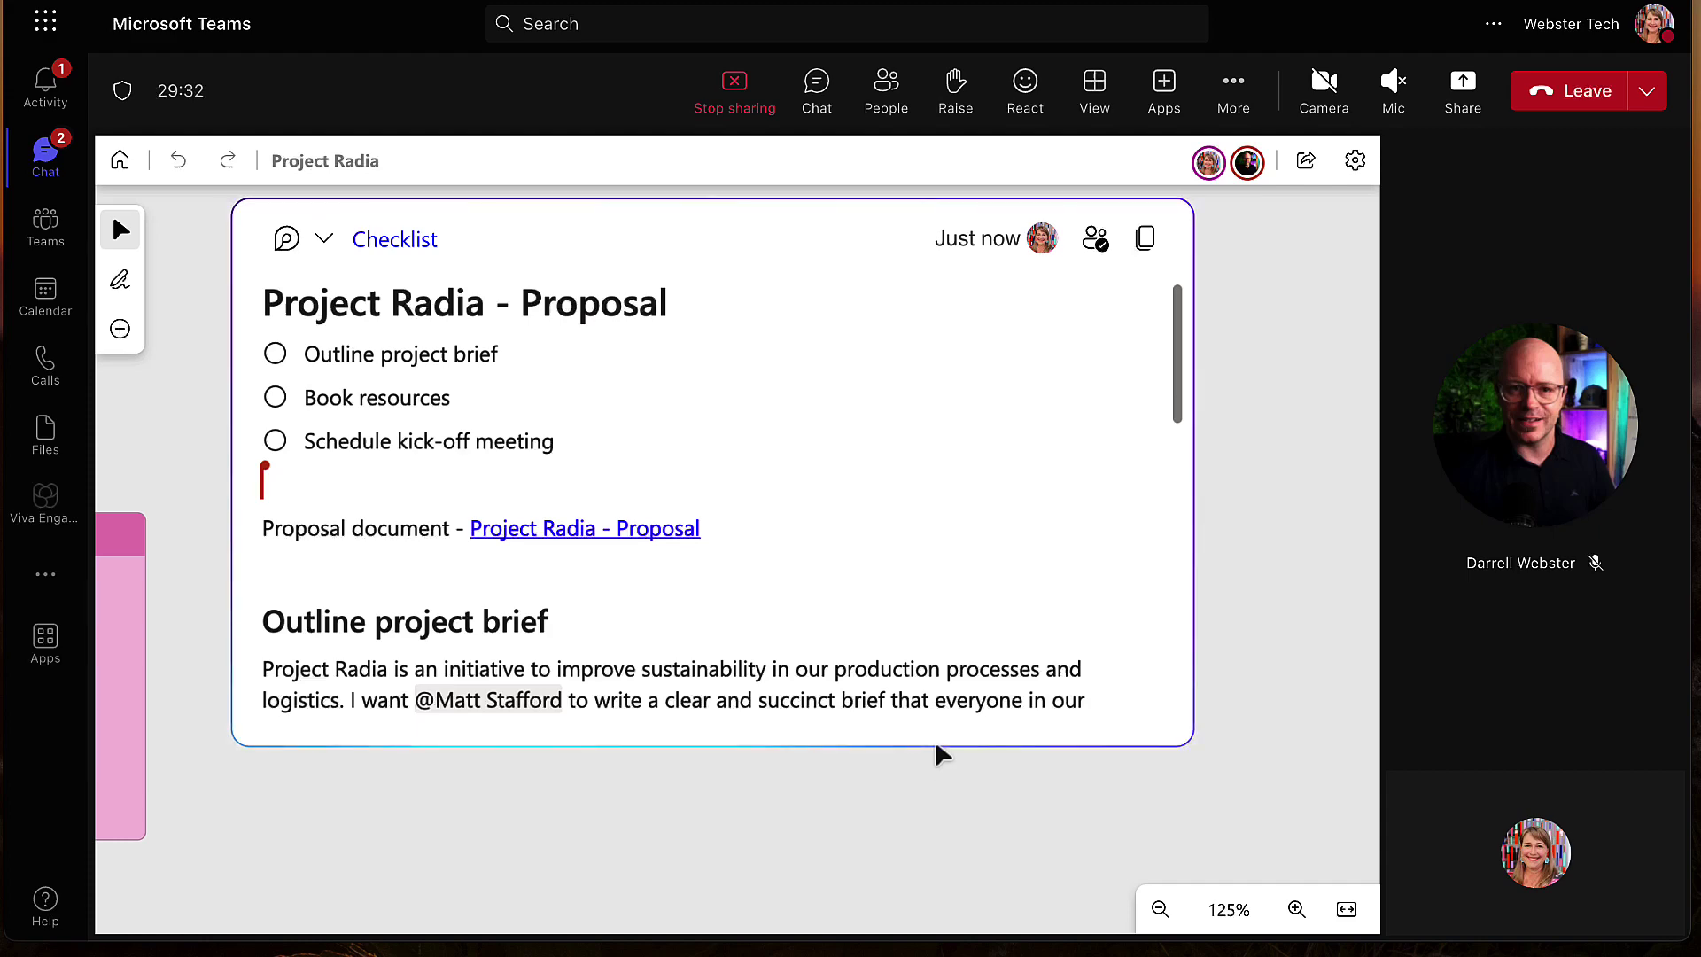
Step: Reposition the Proposal checklist card, make it larger, and nudge it into place
mouse_move(939, 752)
mouse_down()
mouse_move(938, 771)
mouse_move(930, 740)
mouse_up()
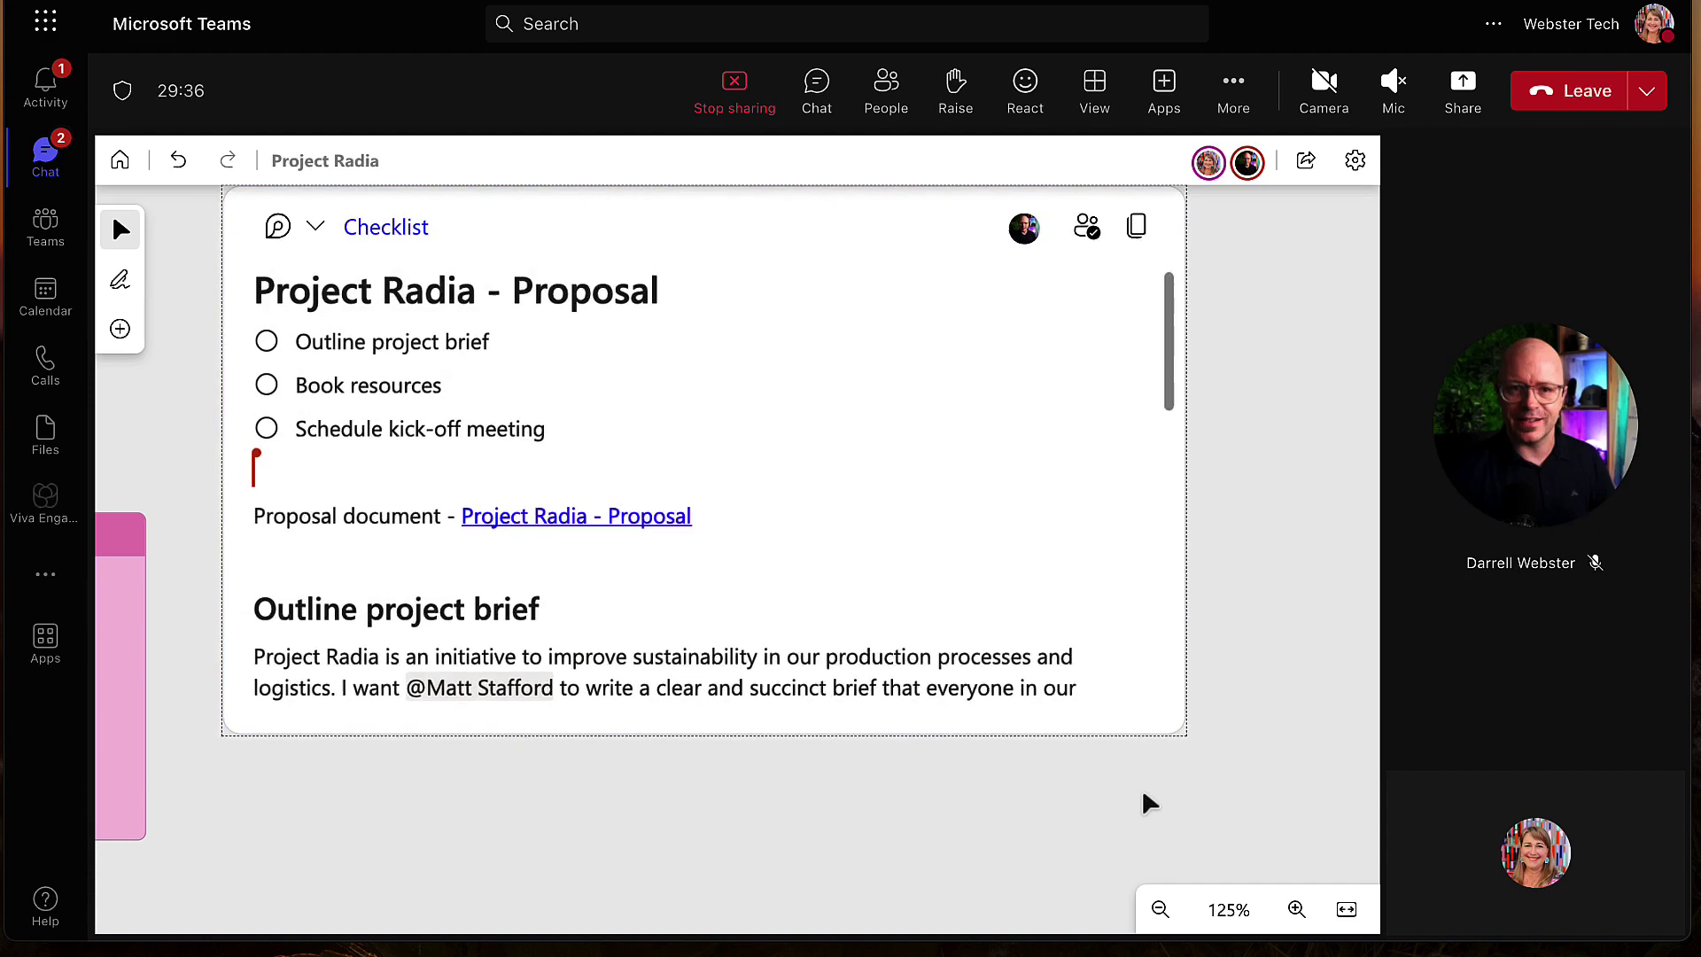
drag(1149, 803, 1090, 811)
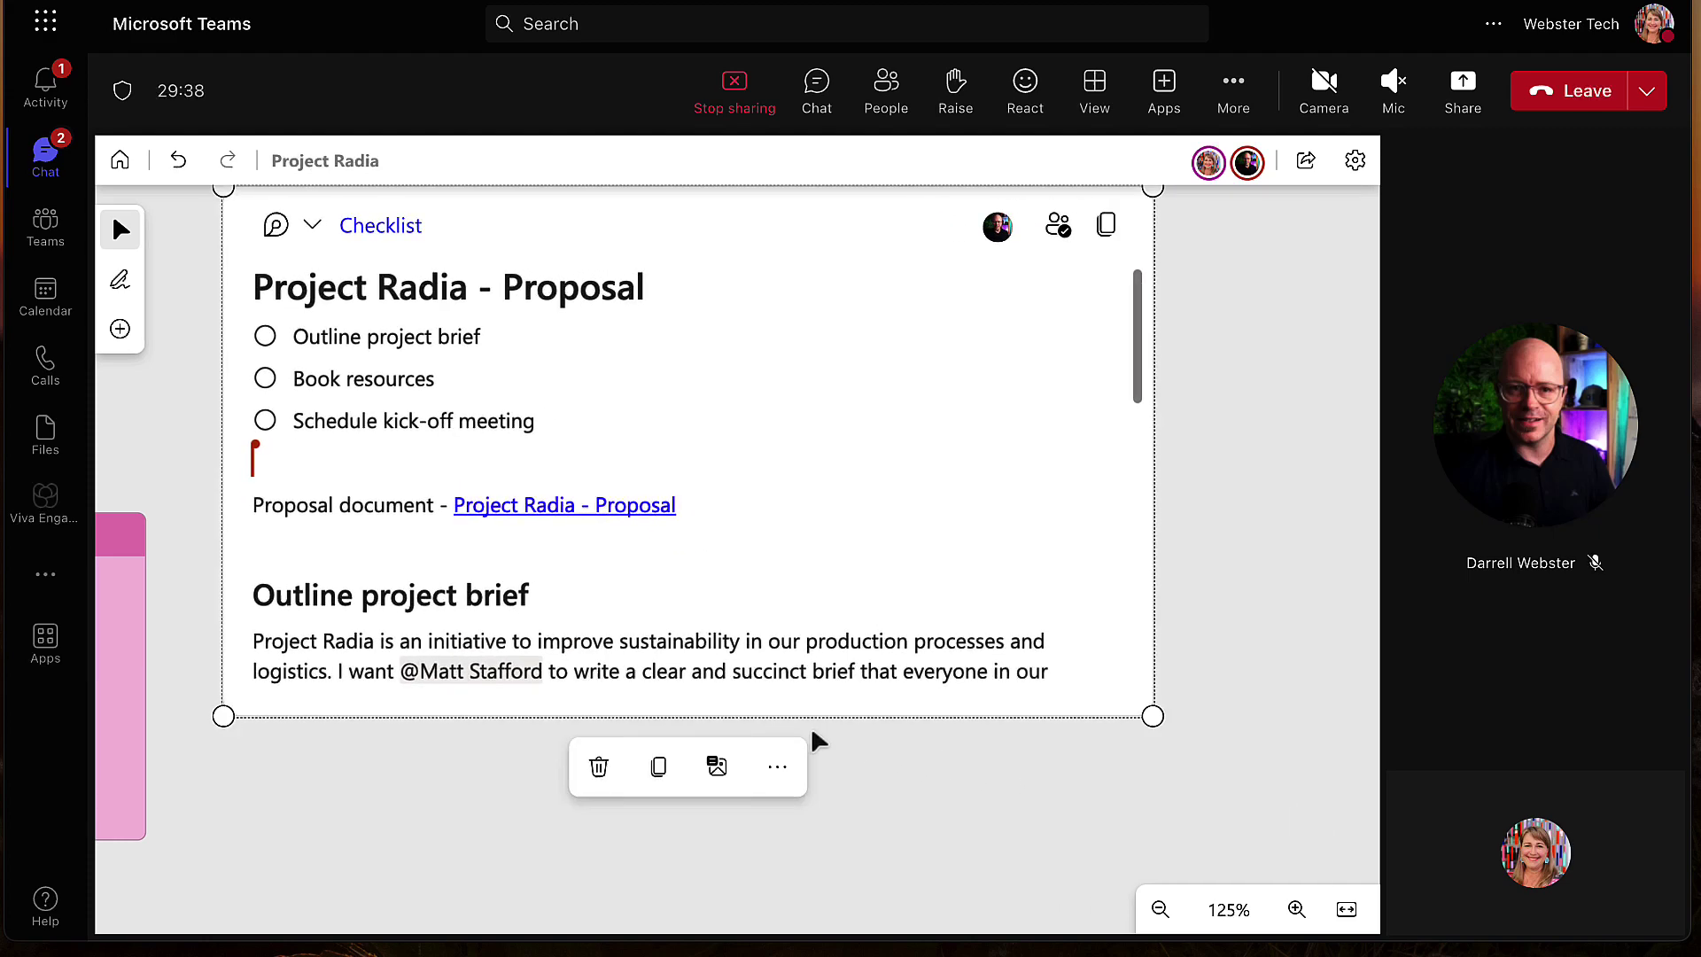
mouse_move(721, 721)
mouse_down()
mouse_move(721, 756)
mouse_move(730, 744)
mouse_up()
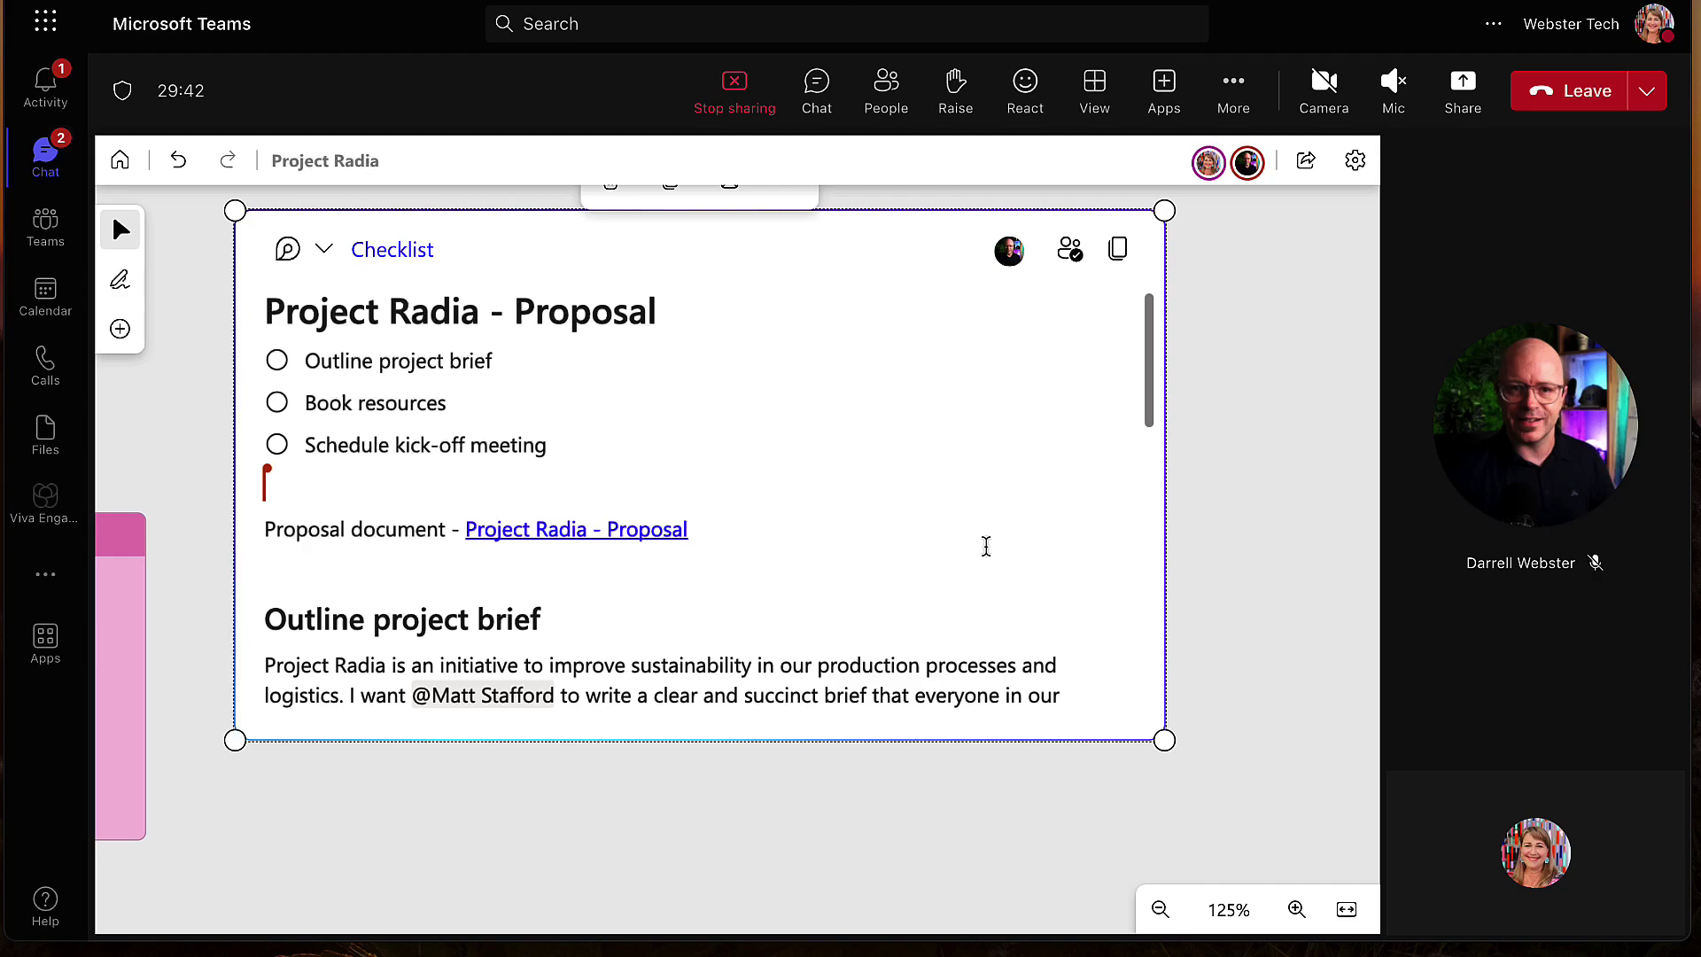
scroll(986, 546, down, 10)
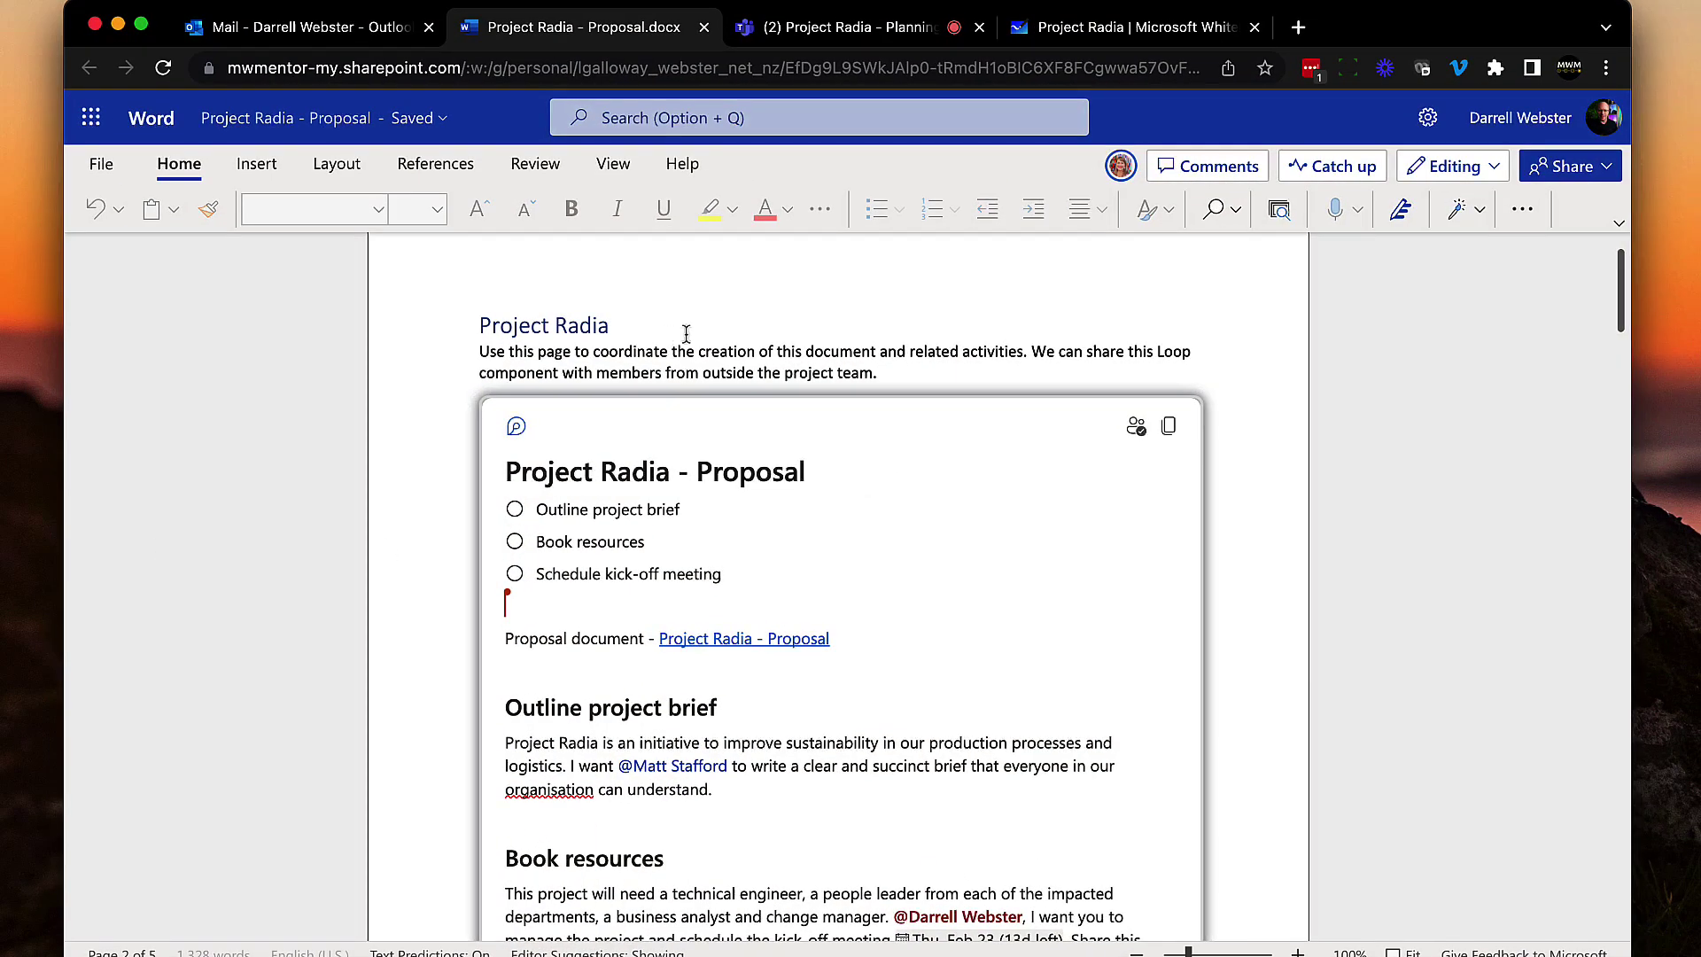
Step: Switch to the Outlook mention email
click(326, 32)
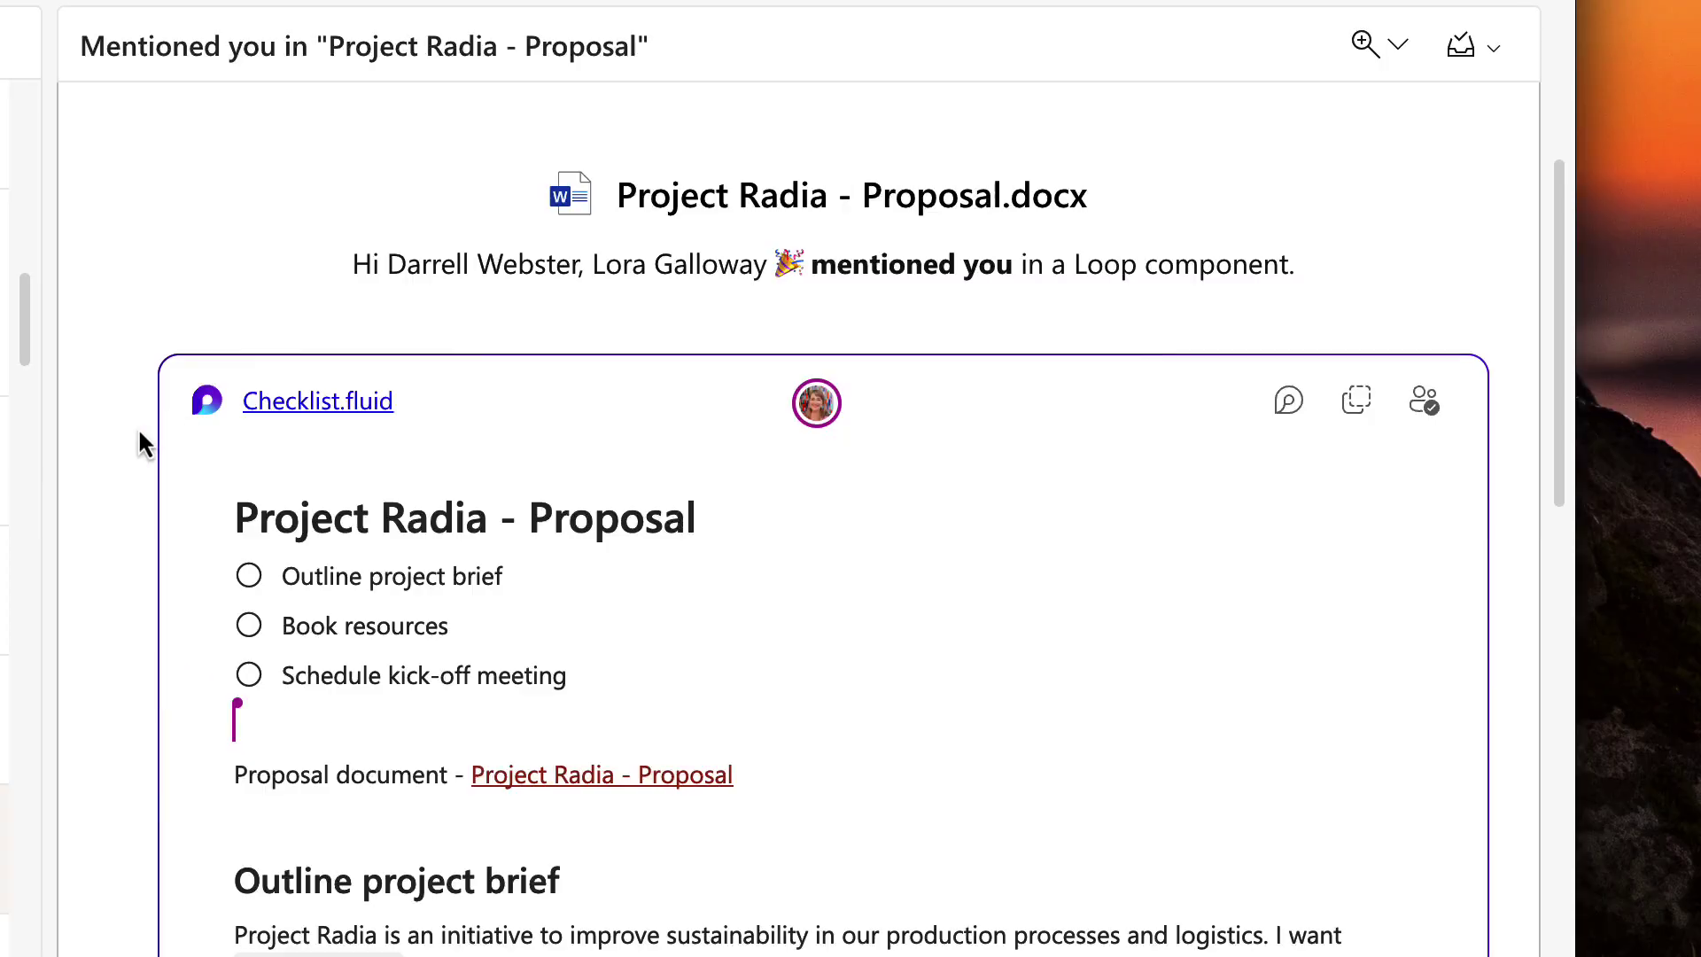
Step: Try ticking the 'Outline project brief' task in the email's Loop checklist
scroll(142, 443, down, 1)
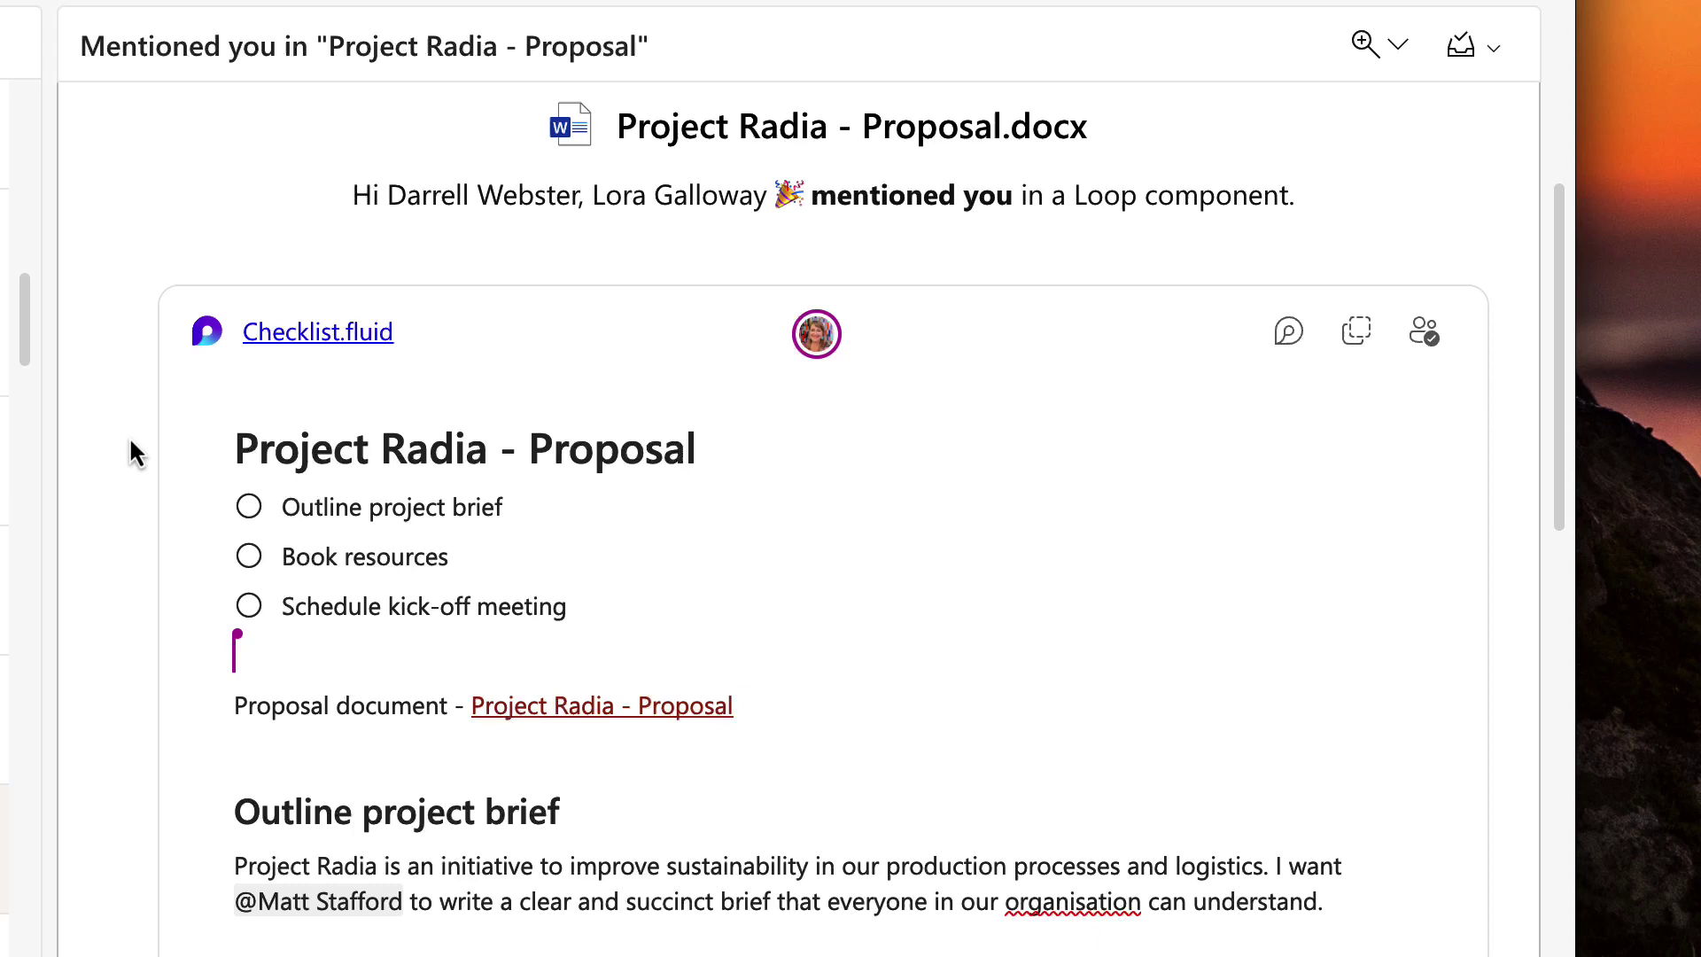
click(232, 506)
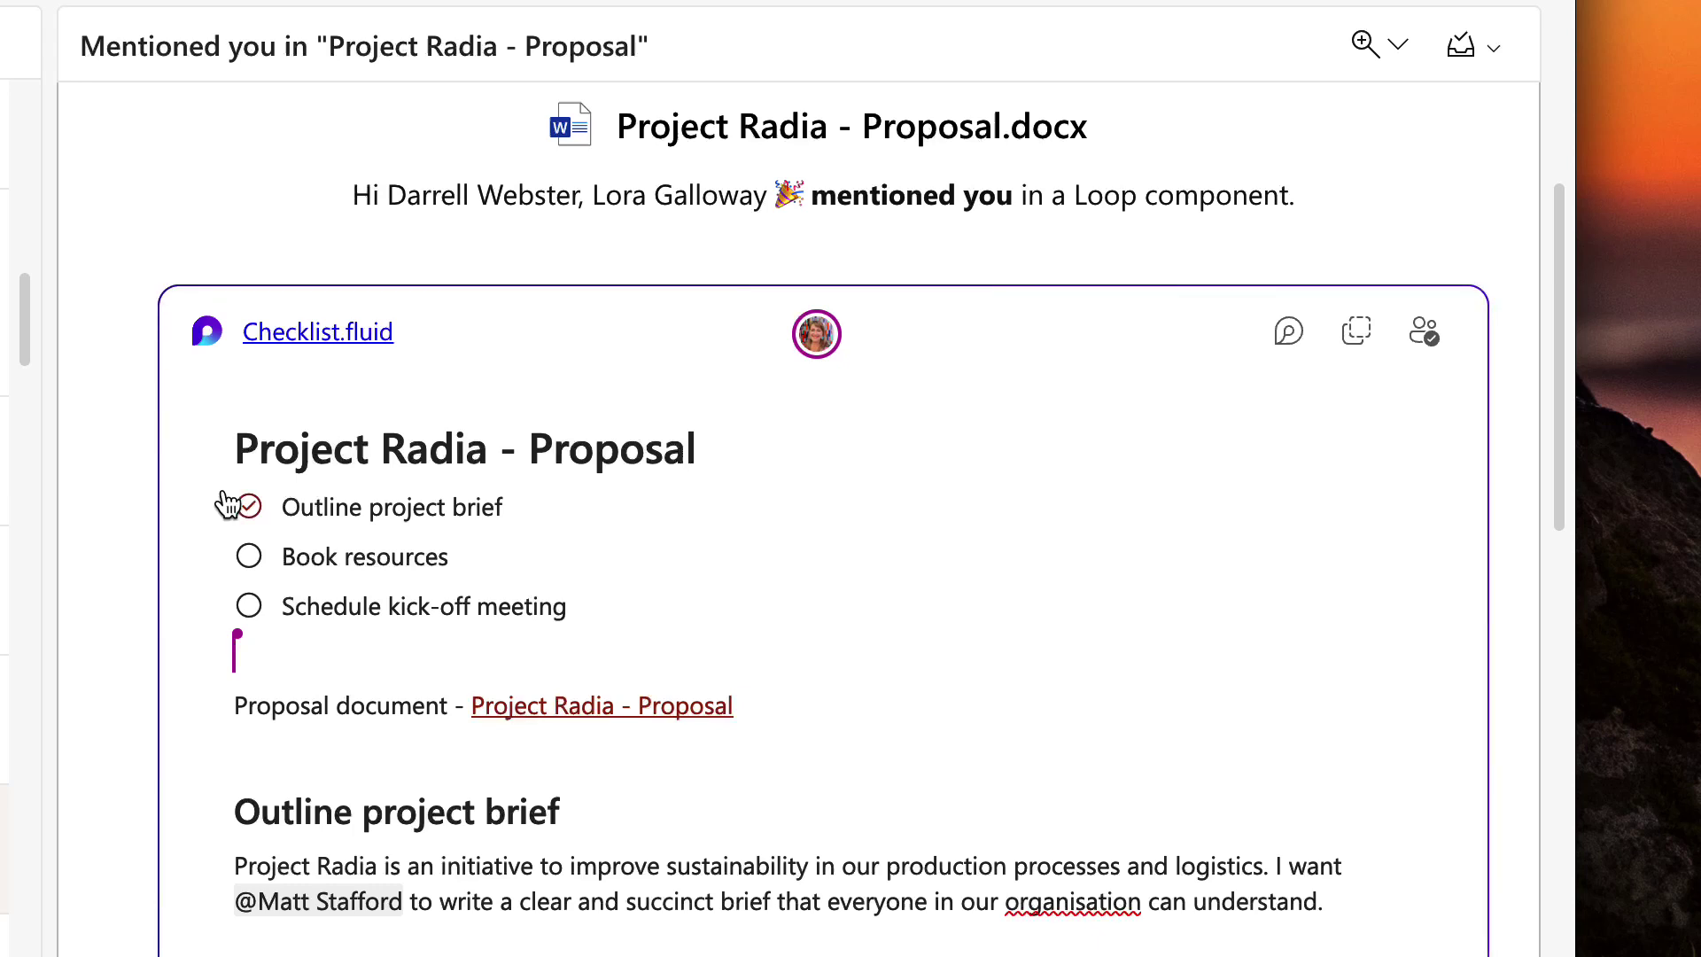
scroll(1107, 607, down, 1)
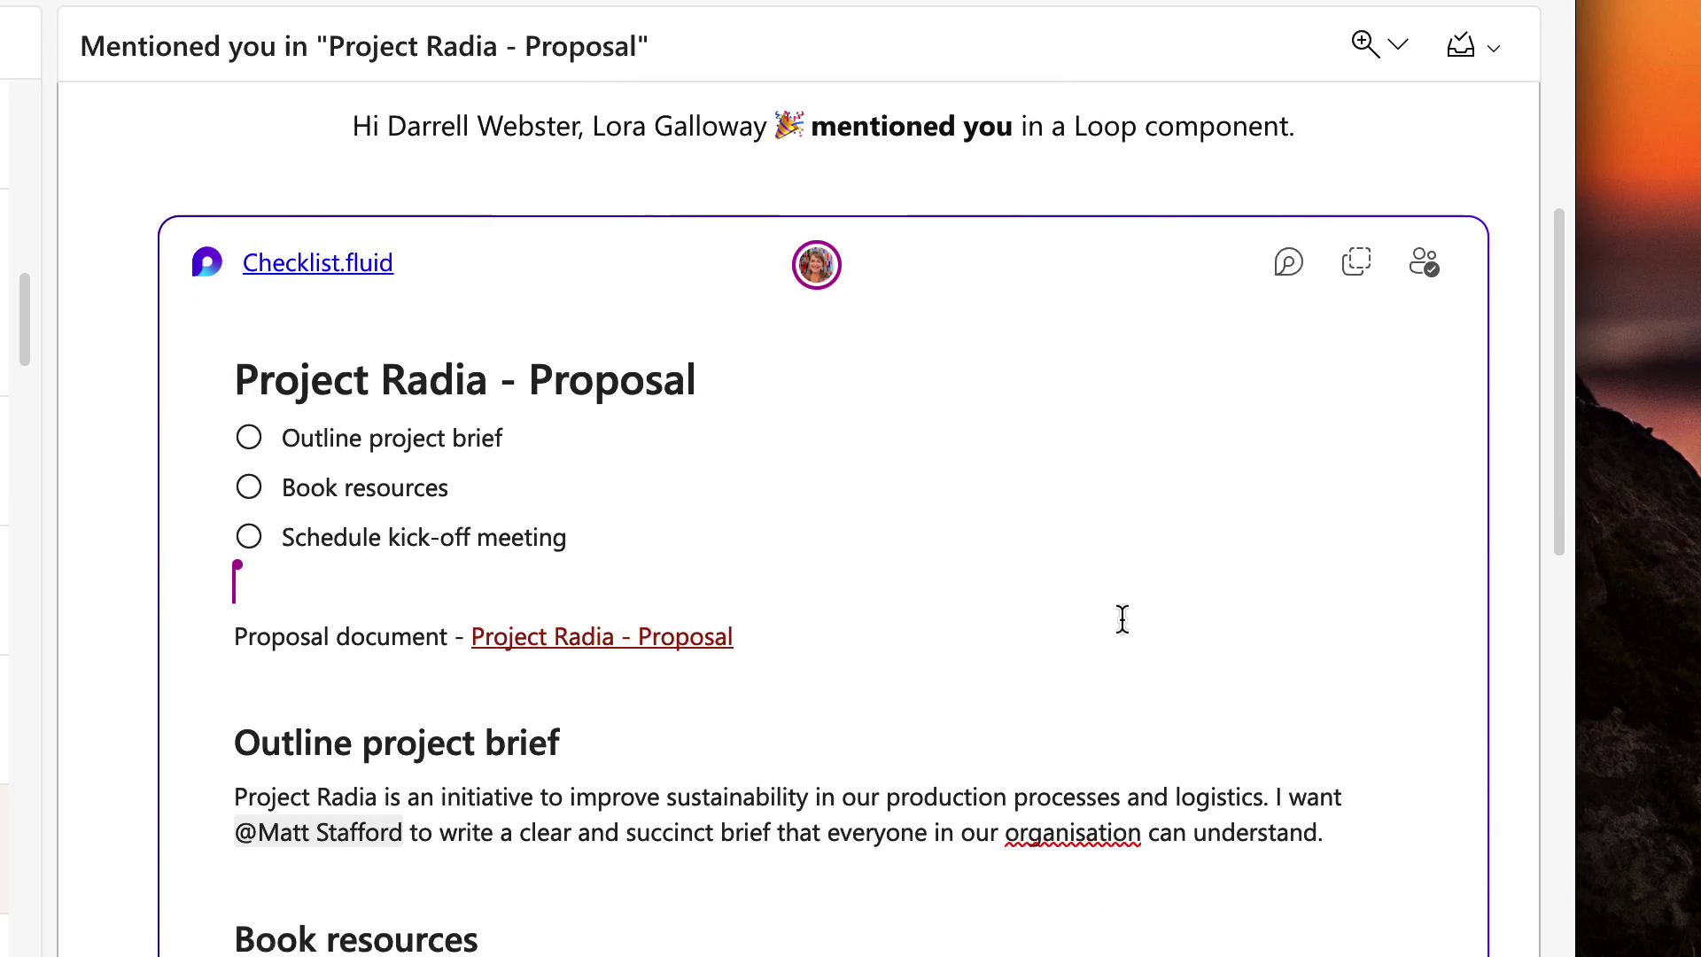
Step: Scroll through the rest of the checklist, then return to the Project Radia - Proposal document
mouse_move(821, 254)
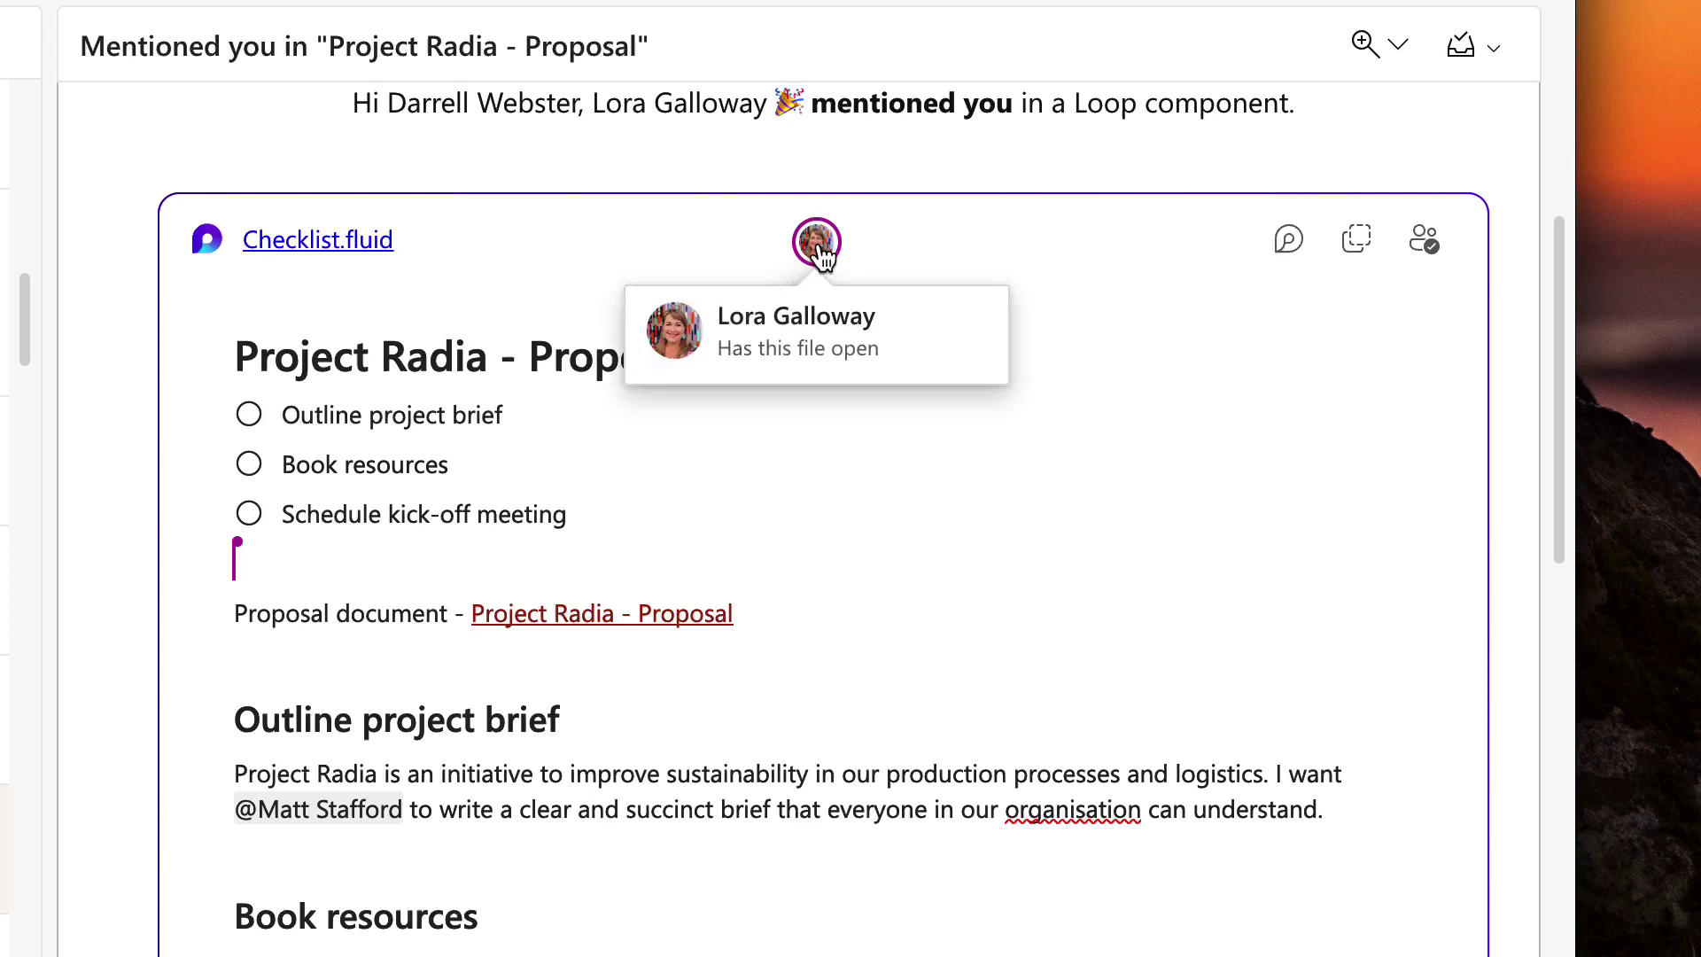
scroll(1129, 586, down, 1)
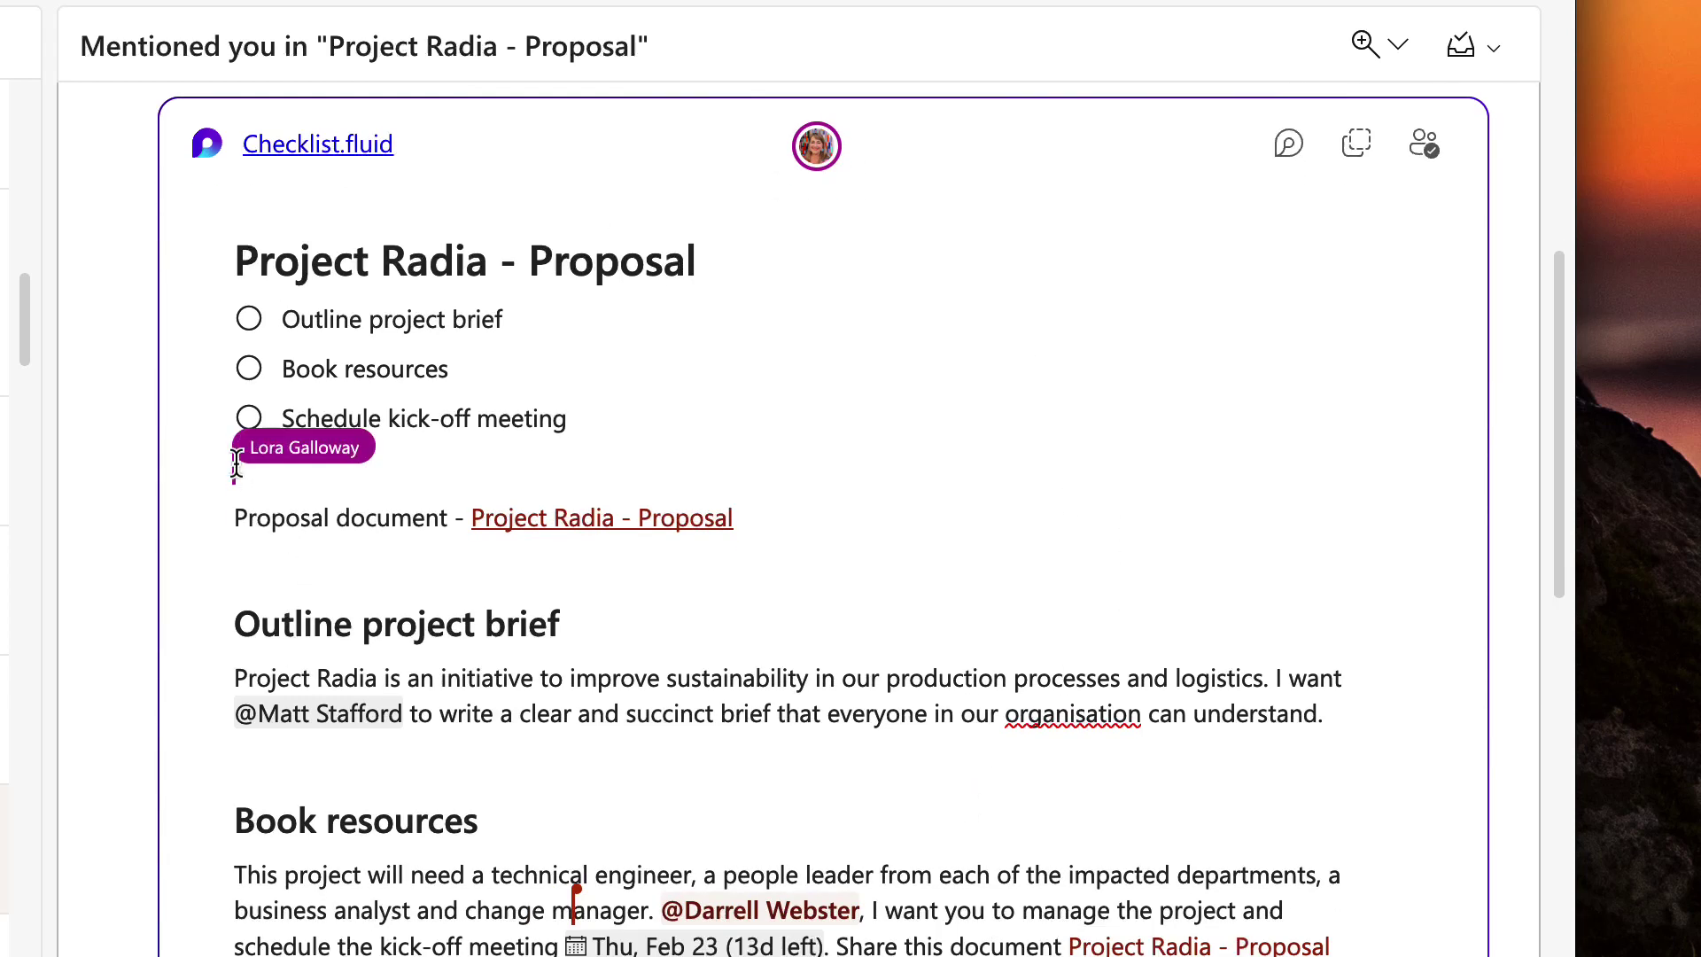
scroll(788, 913, down, 1)
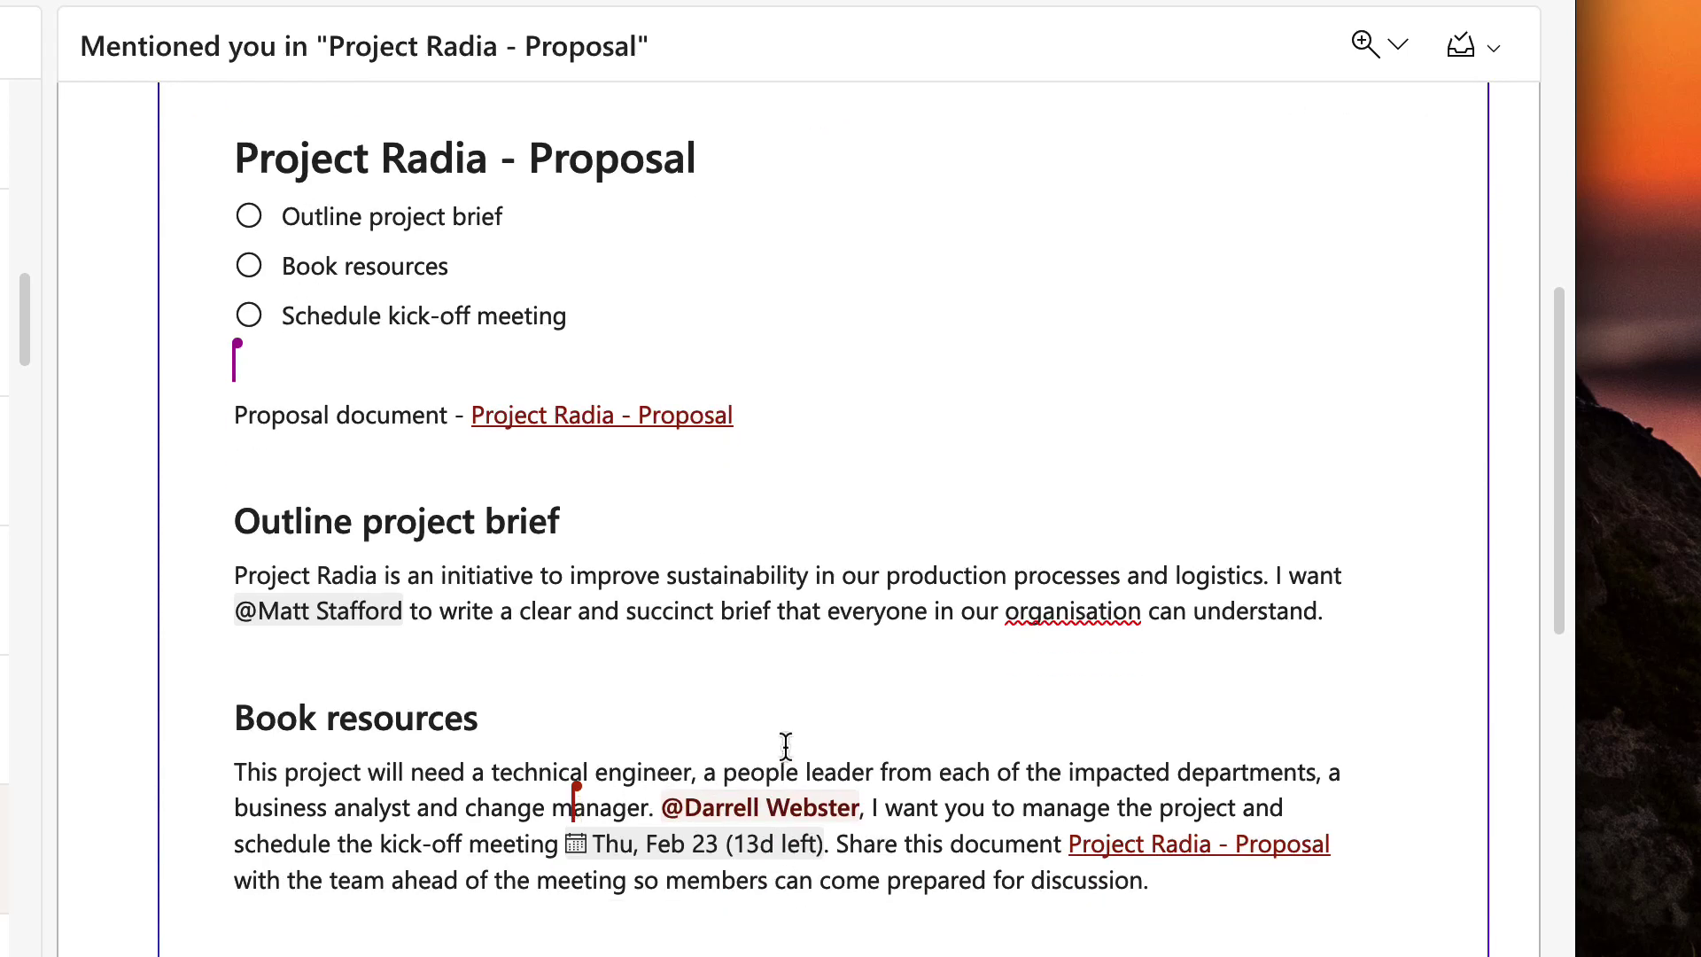
scroll(786, 746, down, 1)
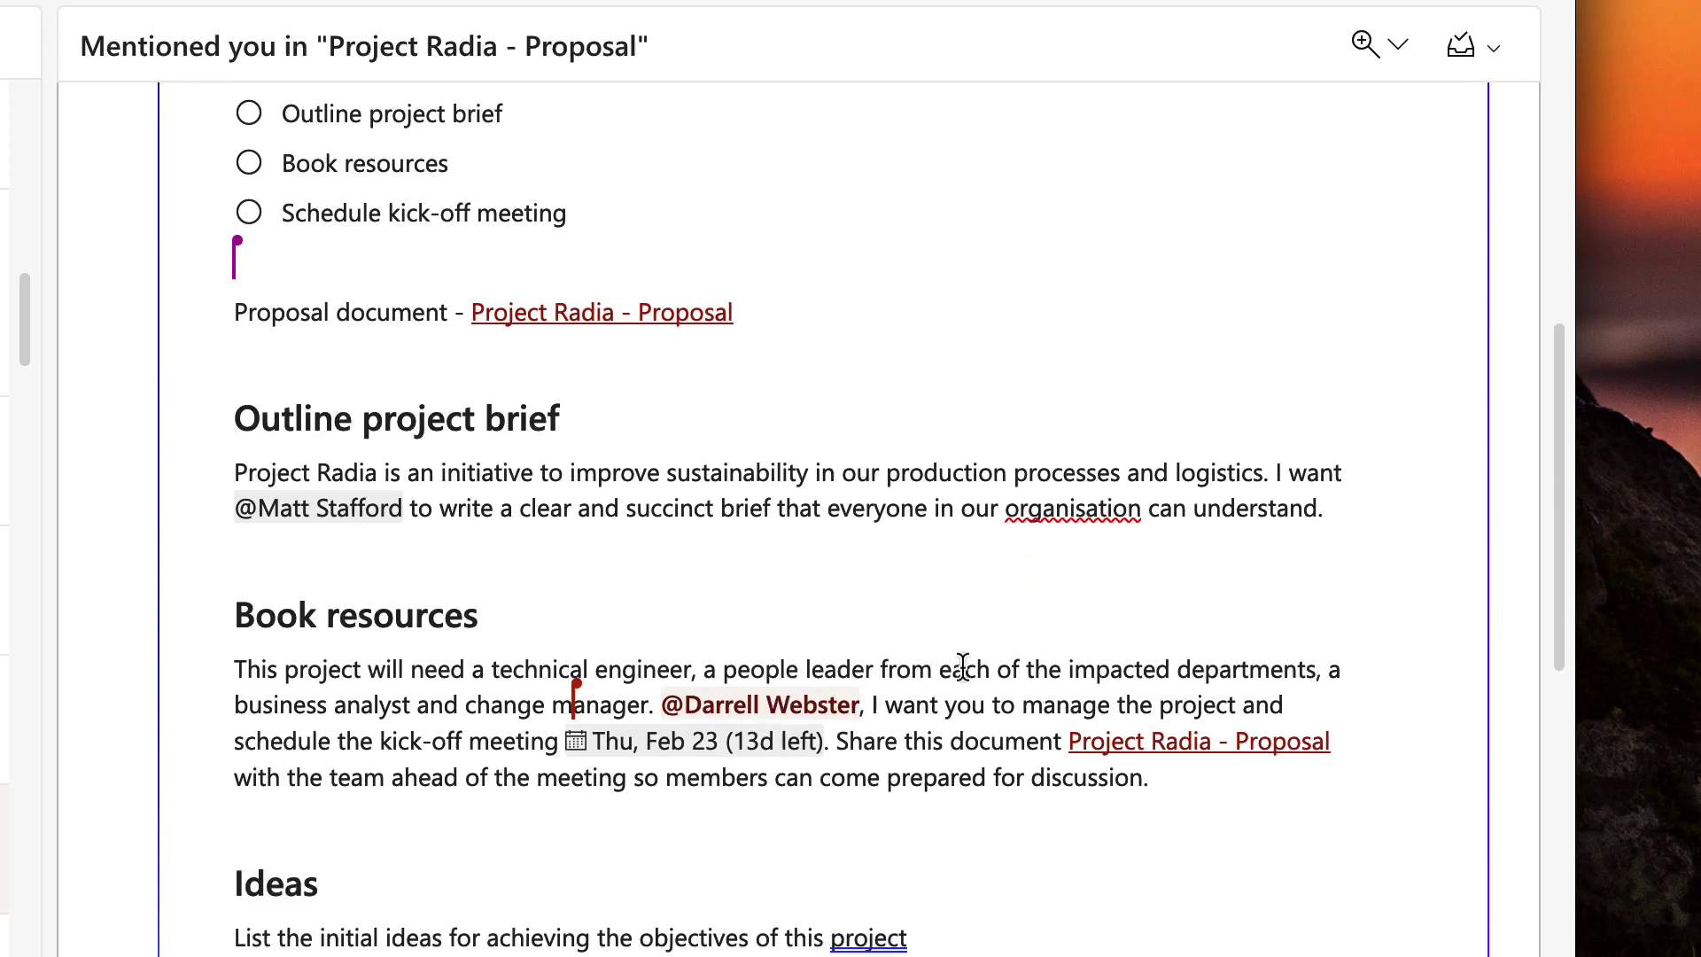
scroll(964, 666, down, 2)
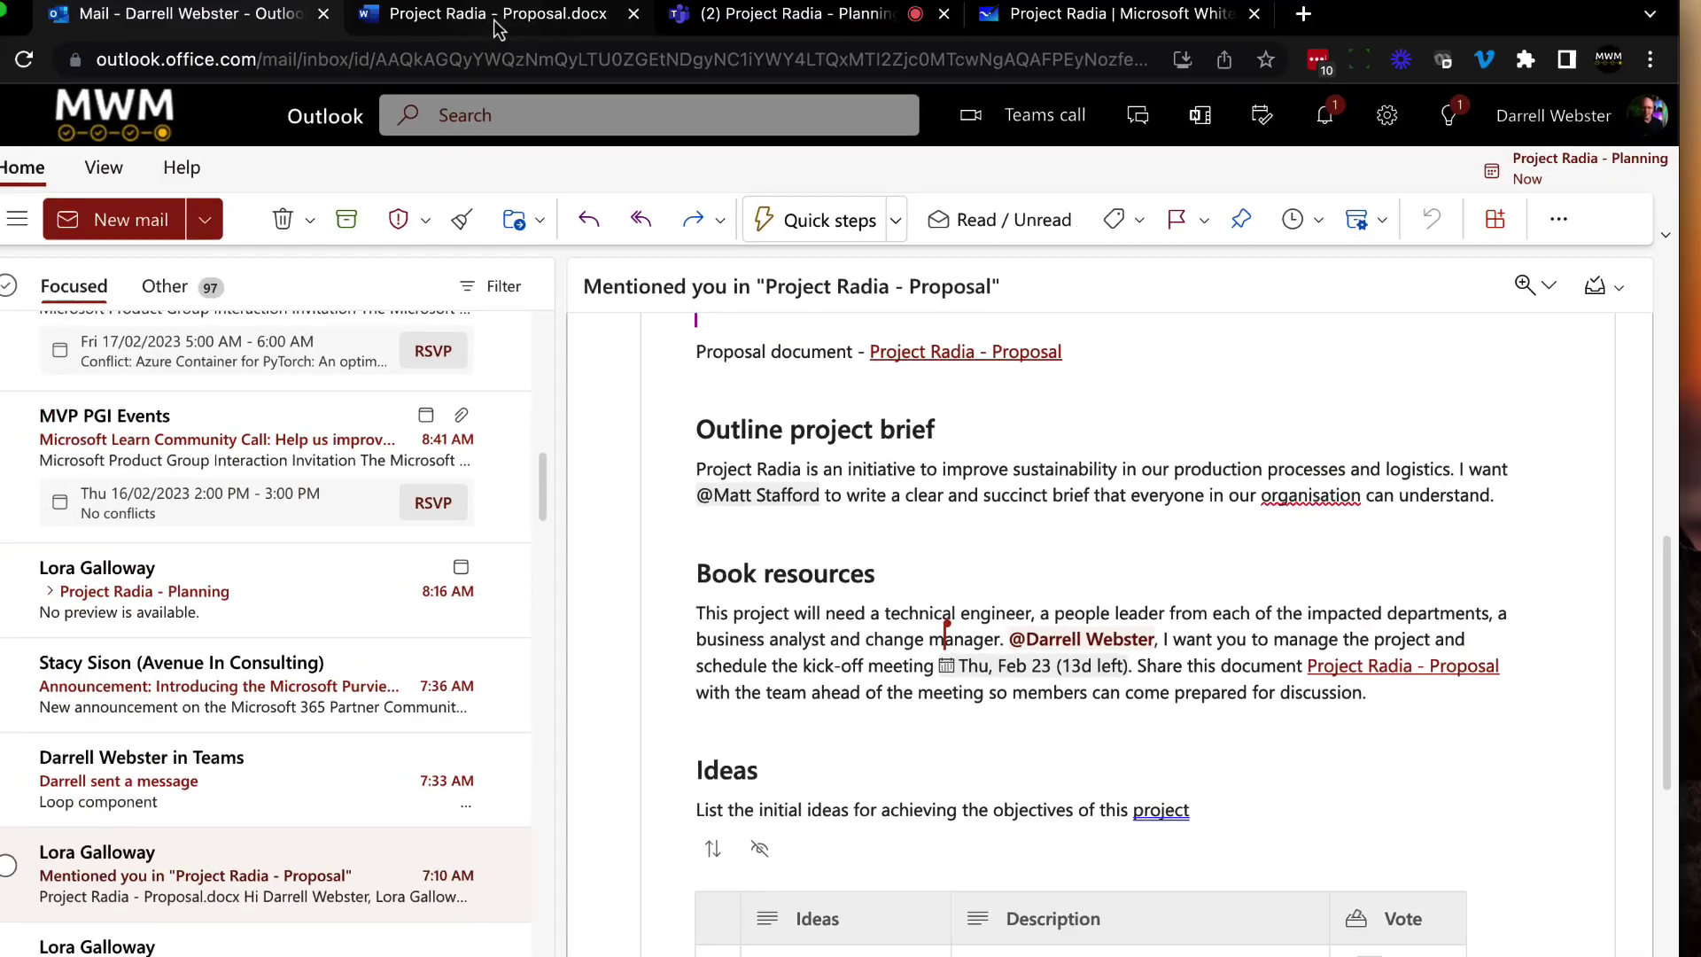
click(492, 20)
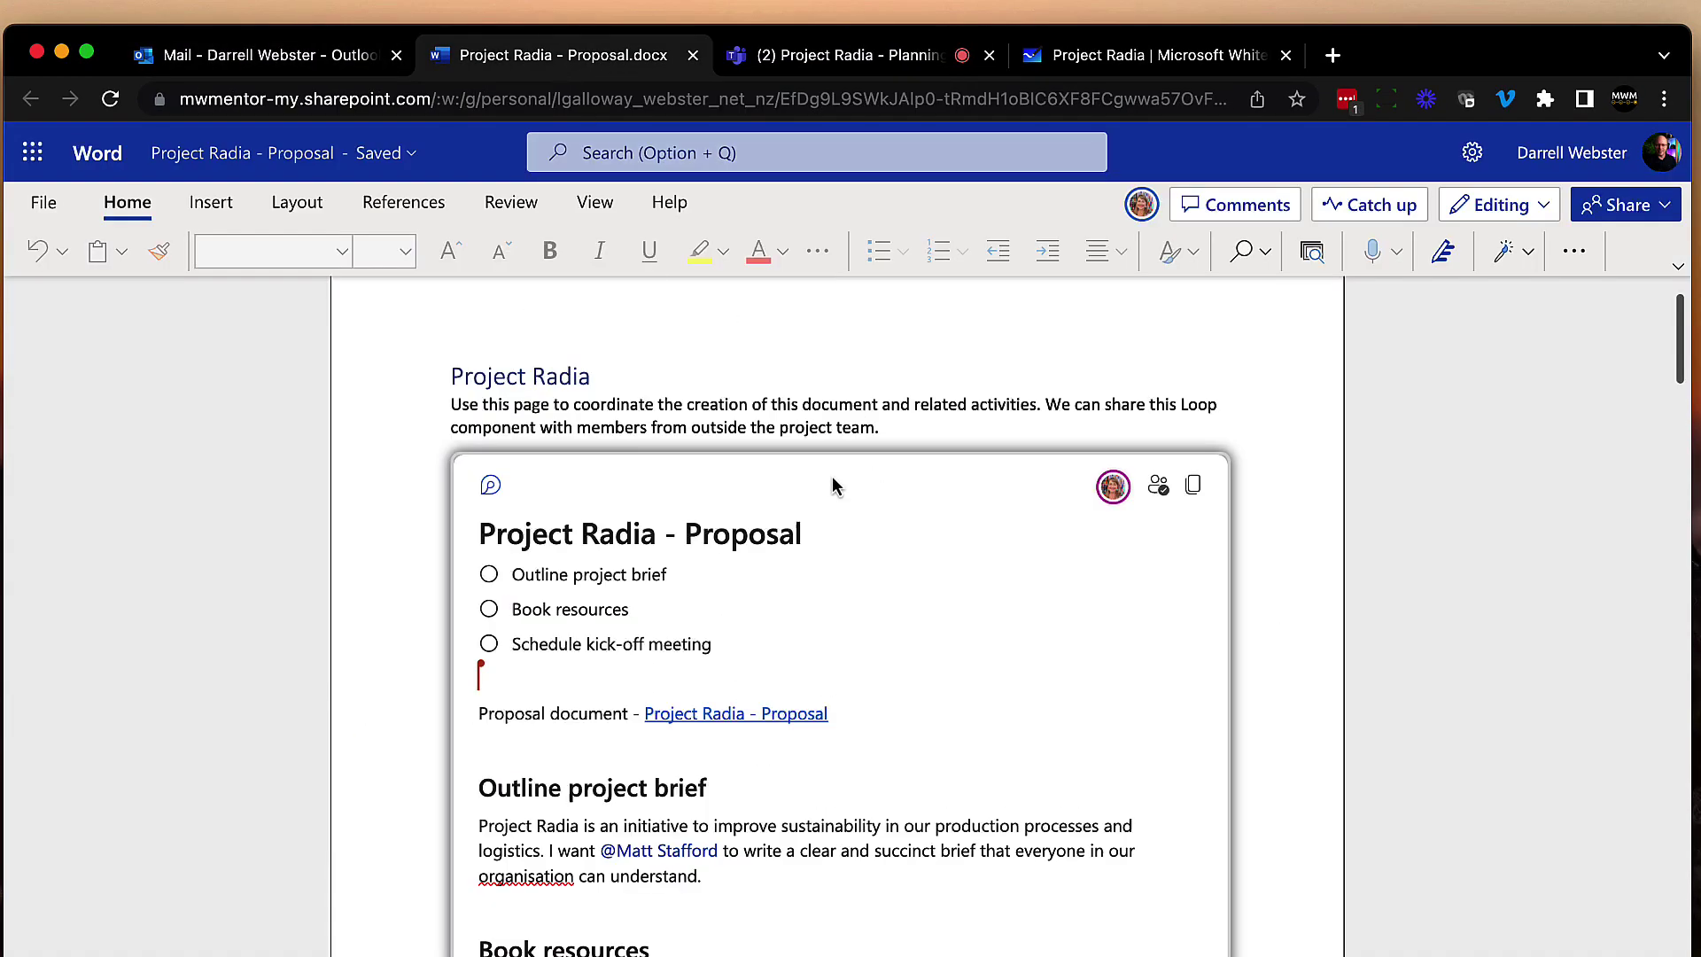
Step: Scroll through the proposal and its Loop checklist, then switch to the Project Radia planning meeting
scroll(1048, 875, down, 3)
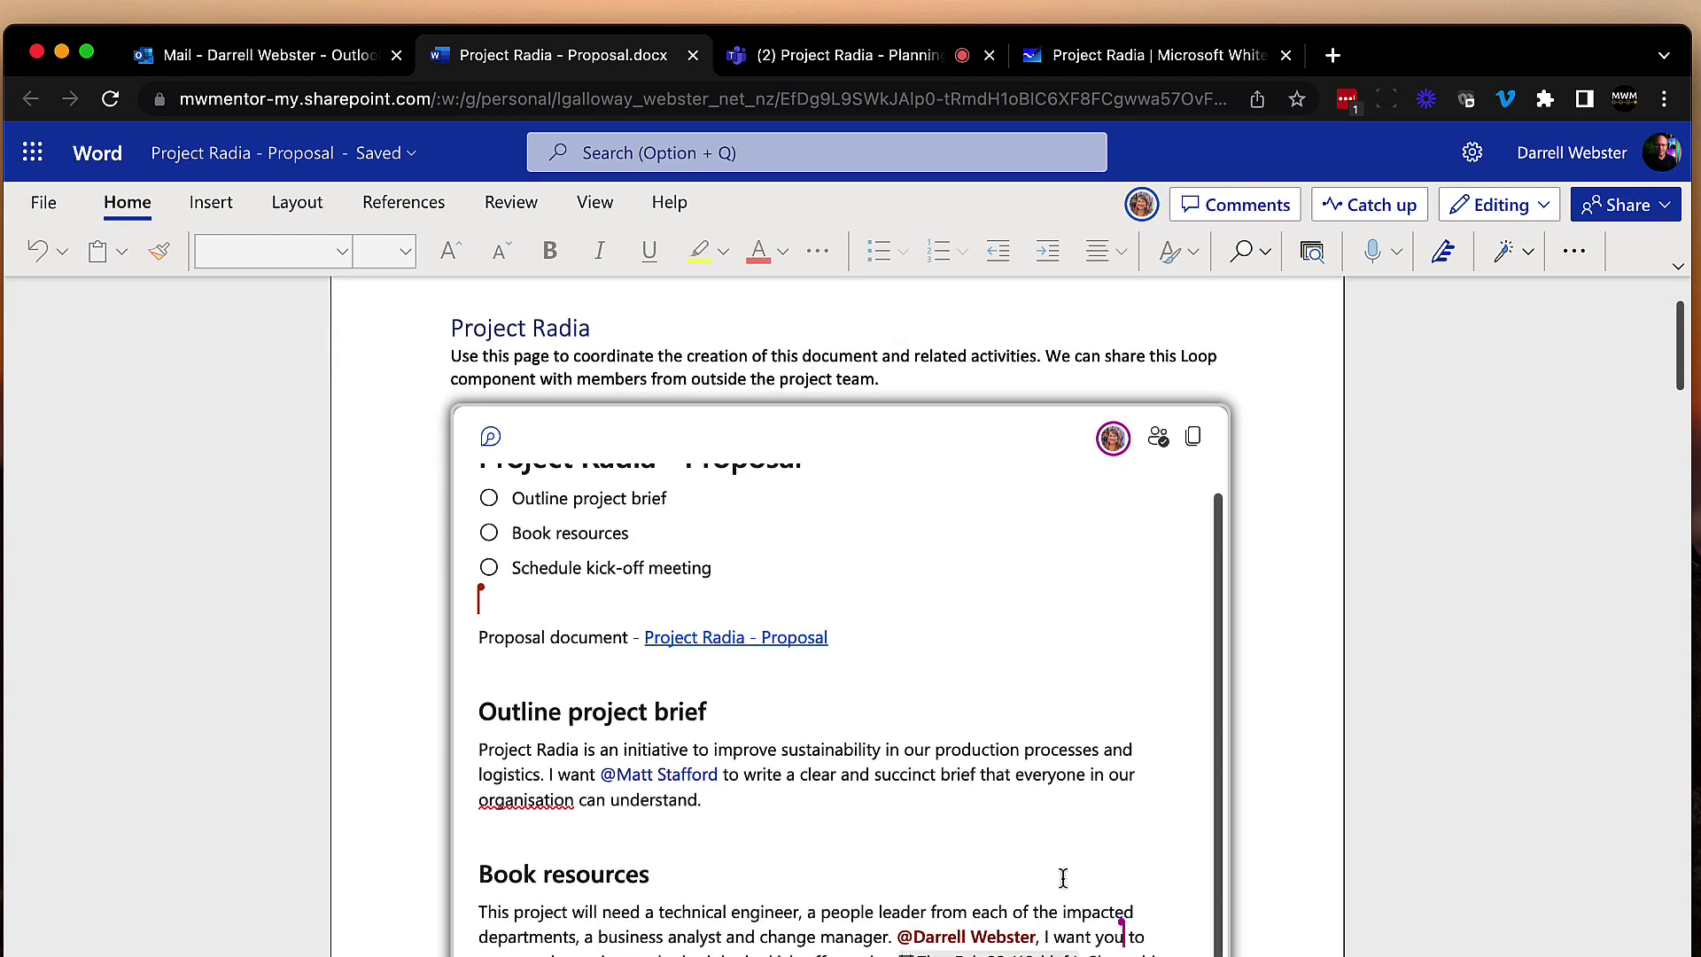
scroll(1143, 879, down, 3)
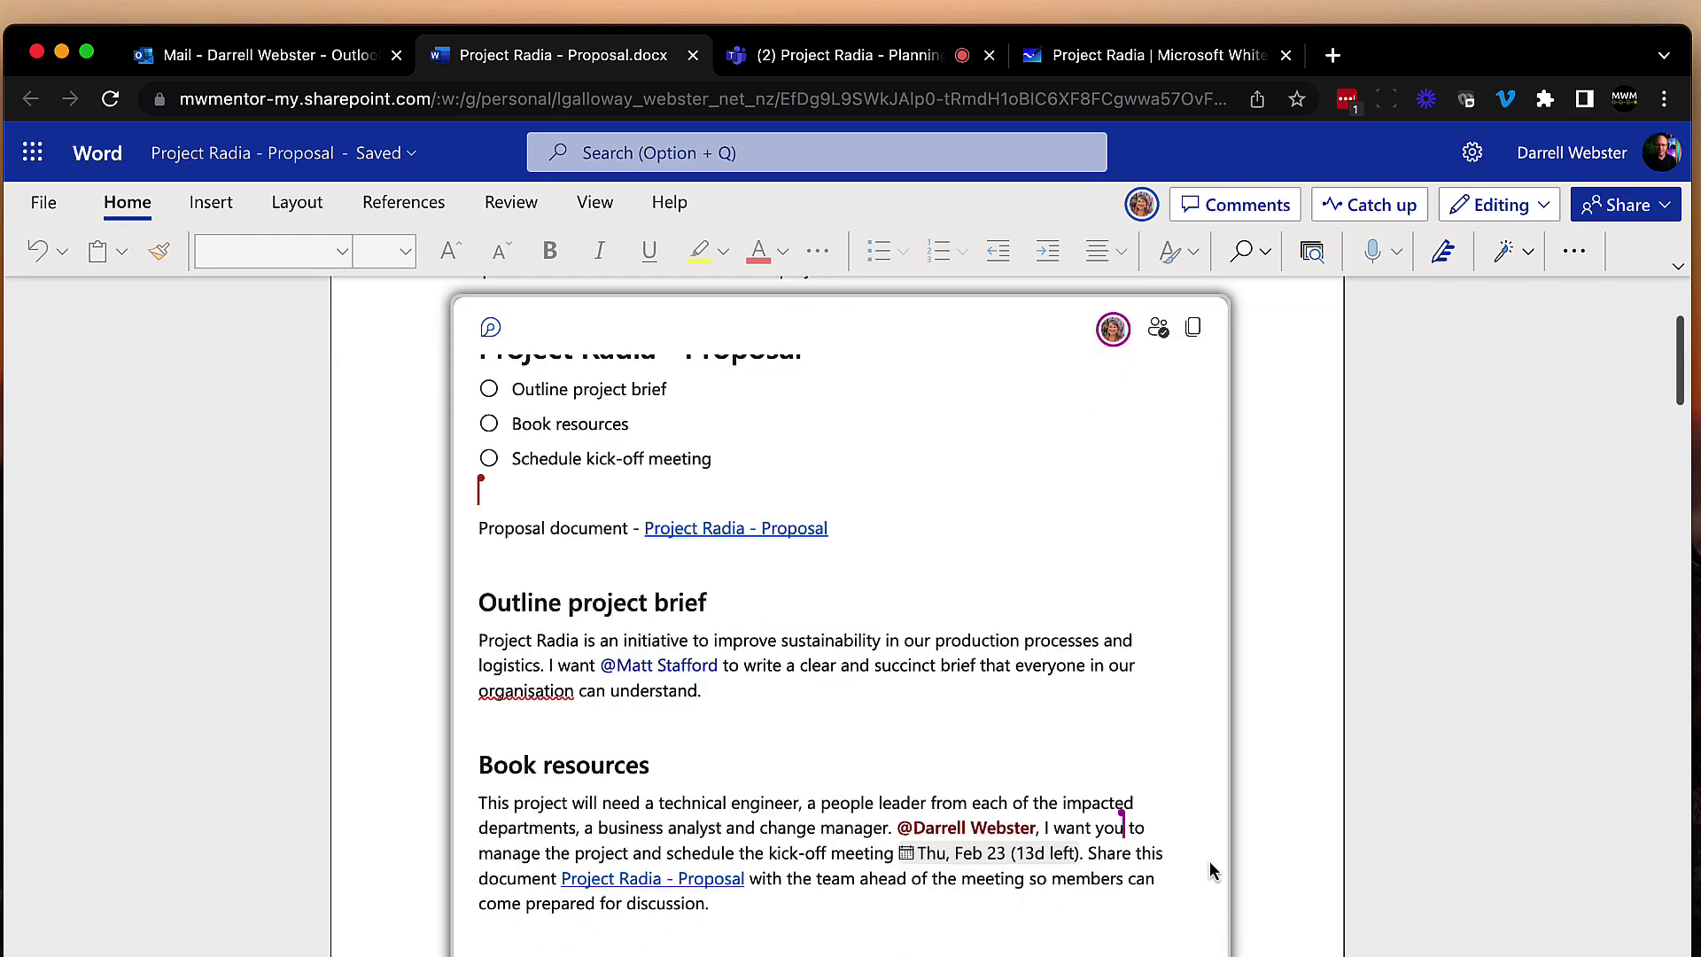
scroll(1238, 844, down, 10)
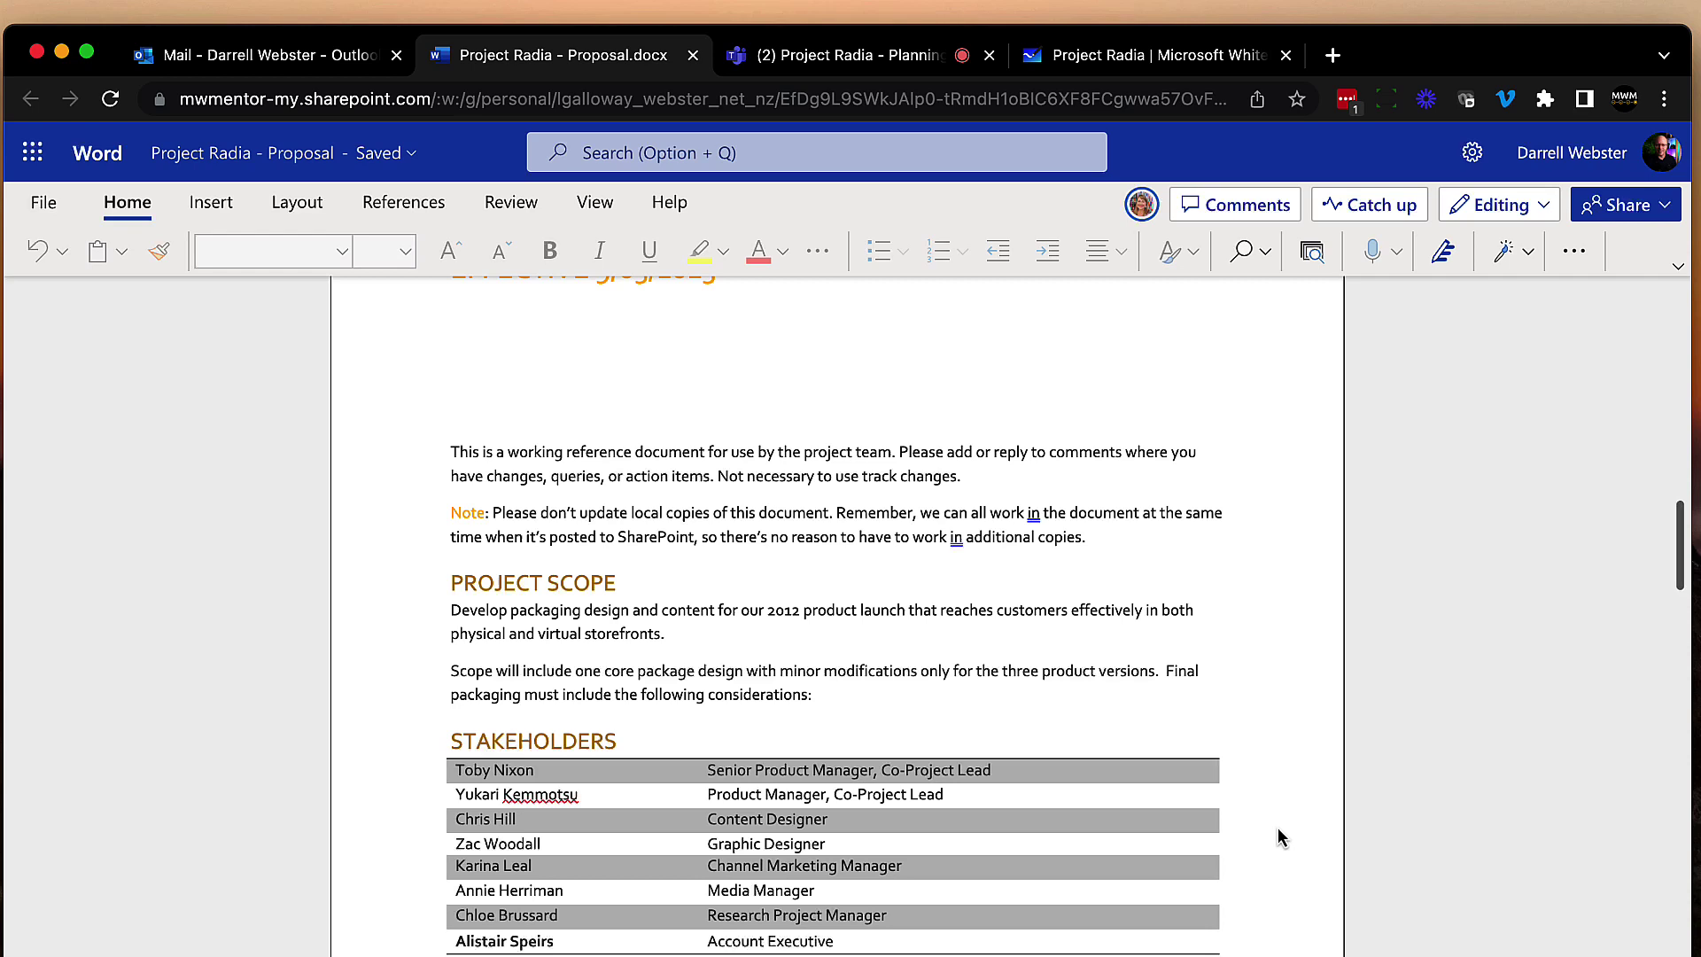
scroll(1281, 837, up, 8)
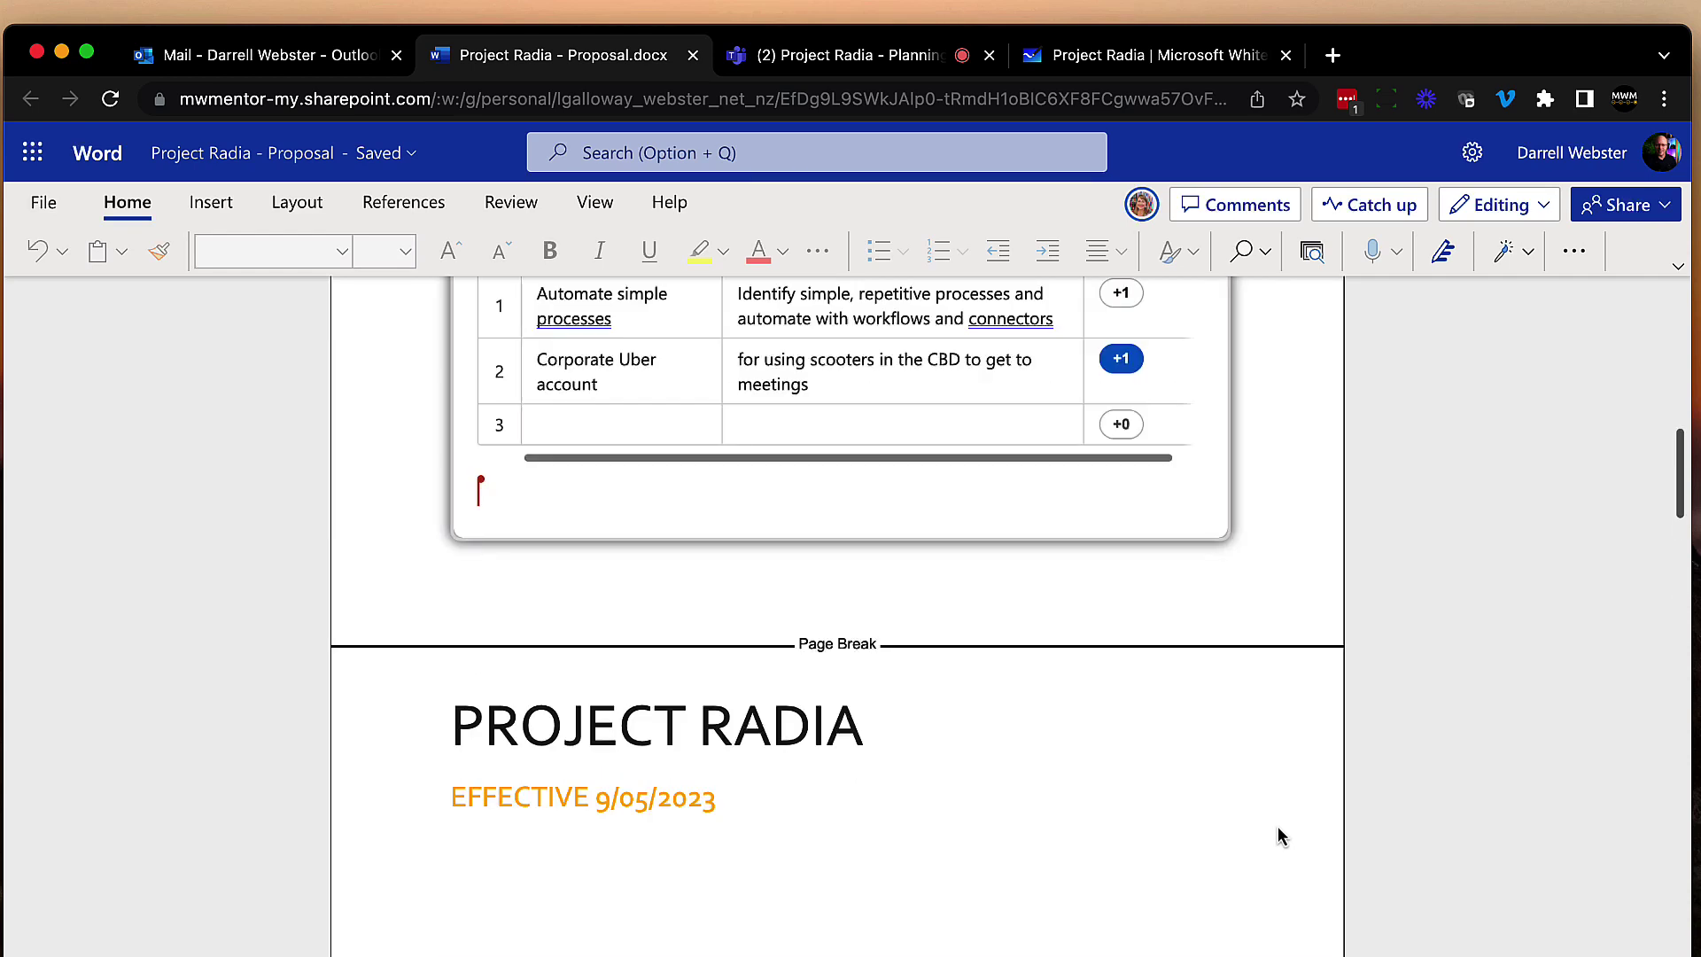
click(838, 58)
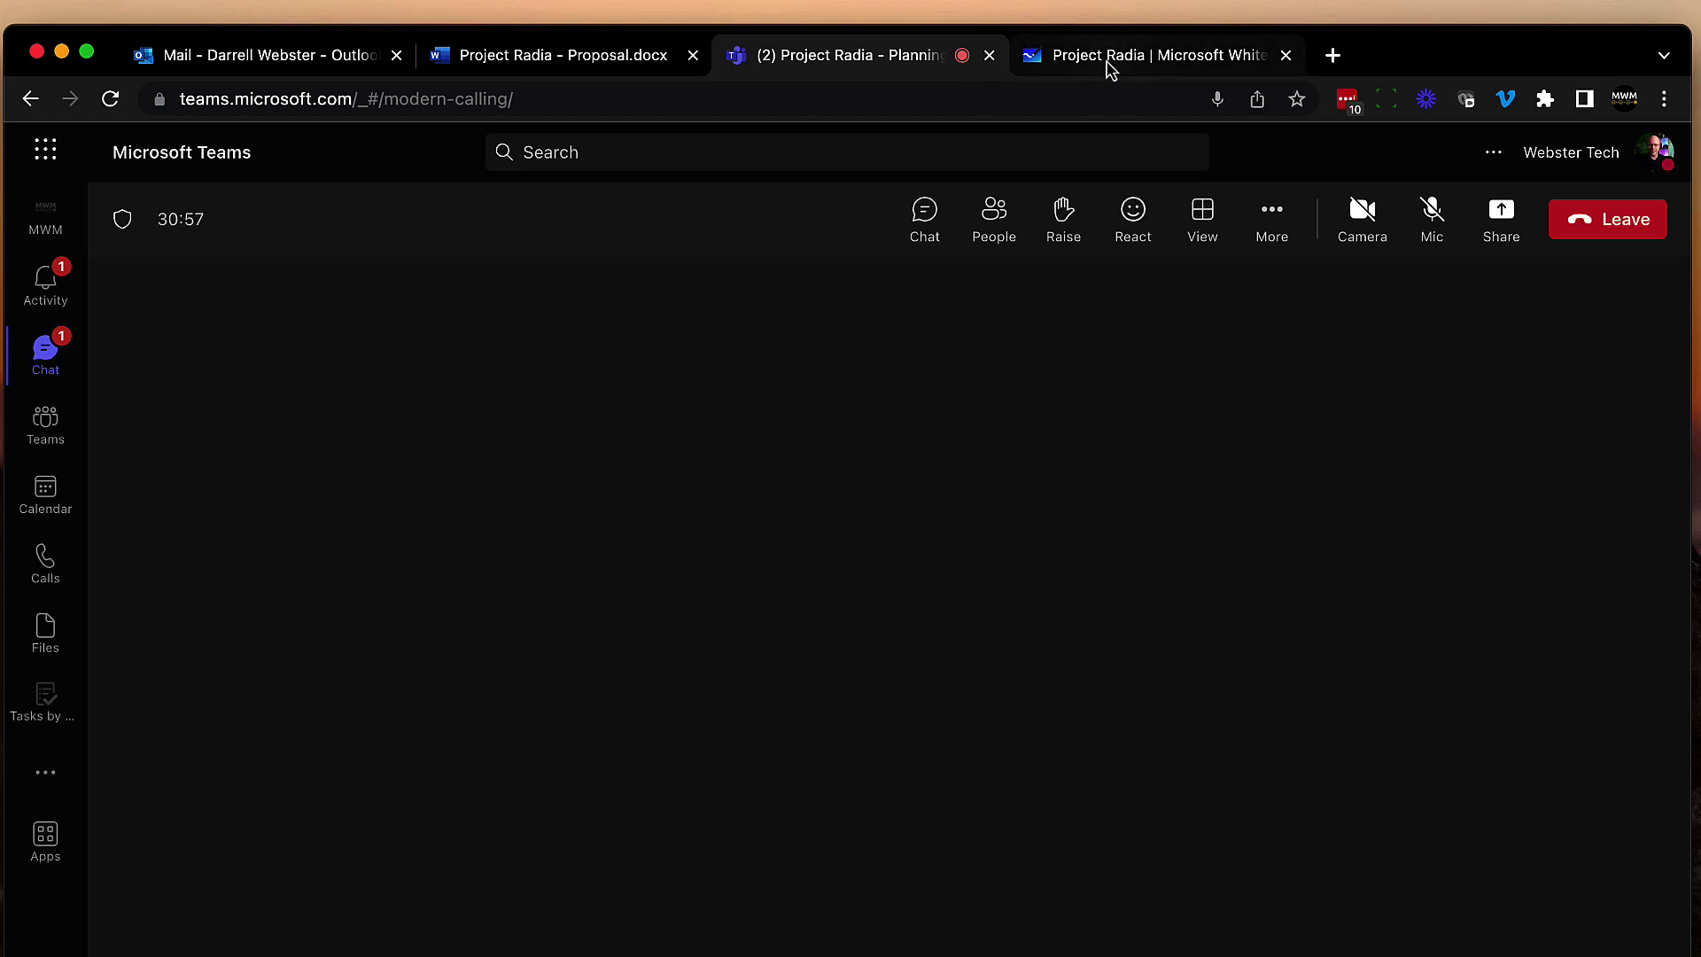
Step: Switch to the Project Radia whiteboard
click(1108, 64)
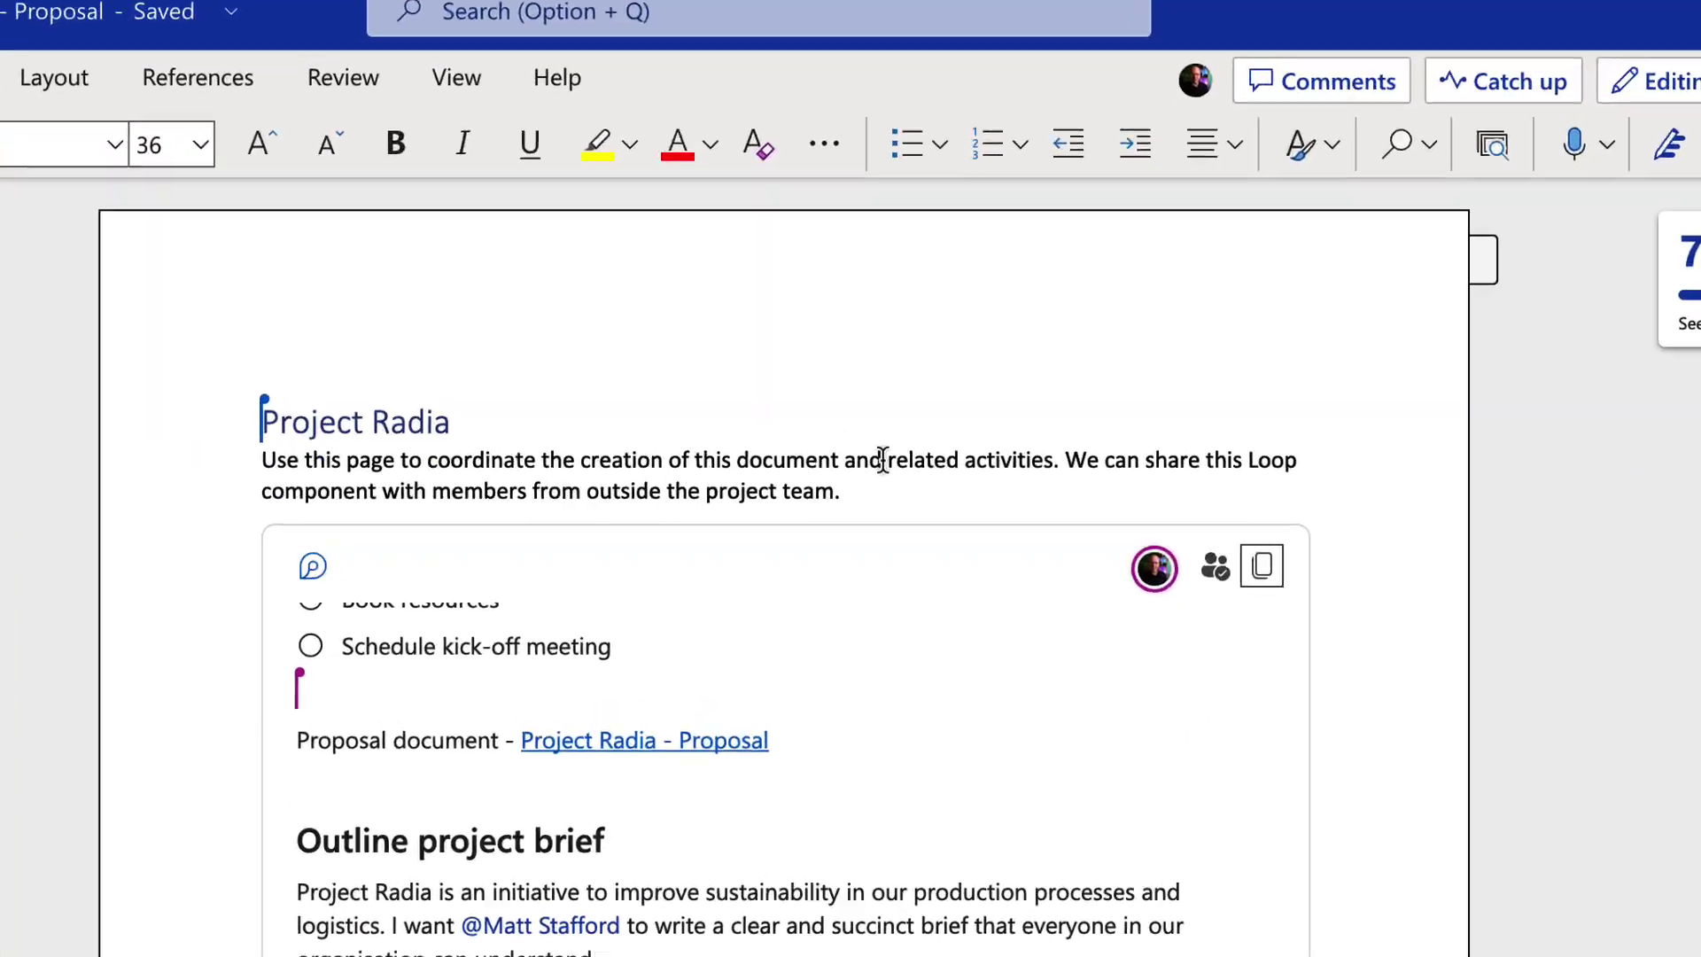
Step: Select 'related activities' in the intro and draft the comment 'Please fix this' on it
drag(877, 454, 1089, 461)
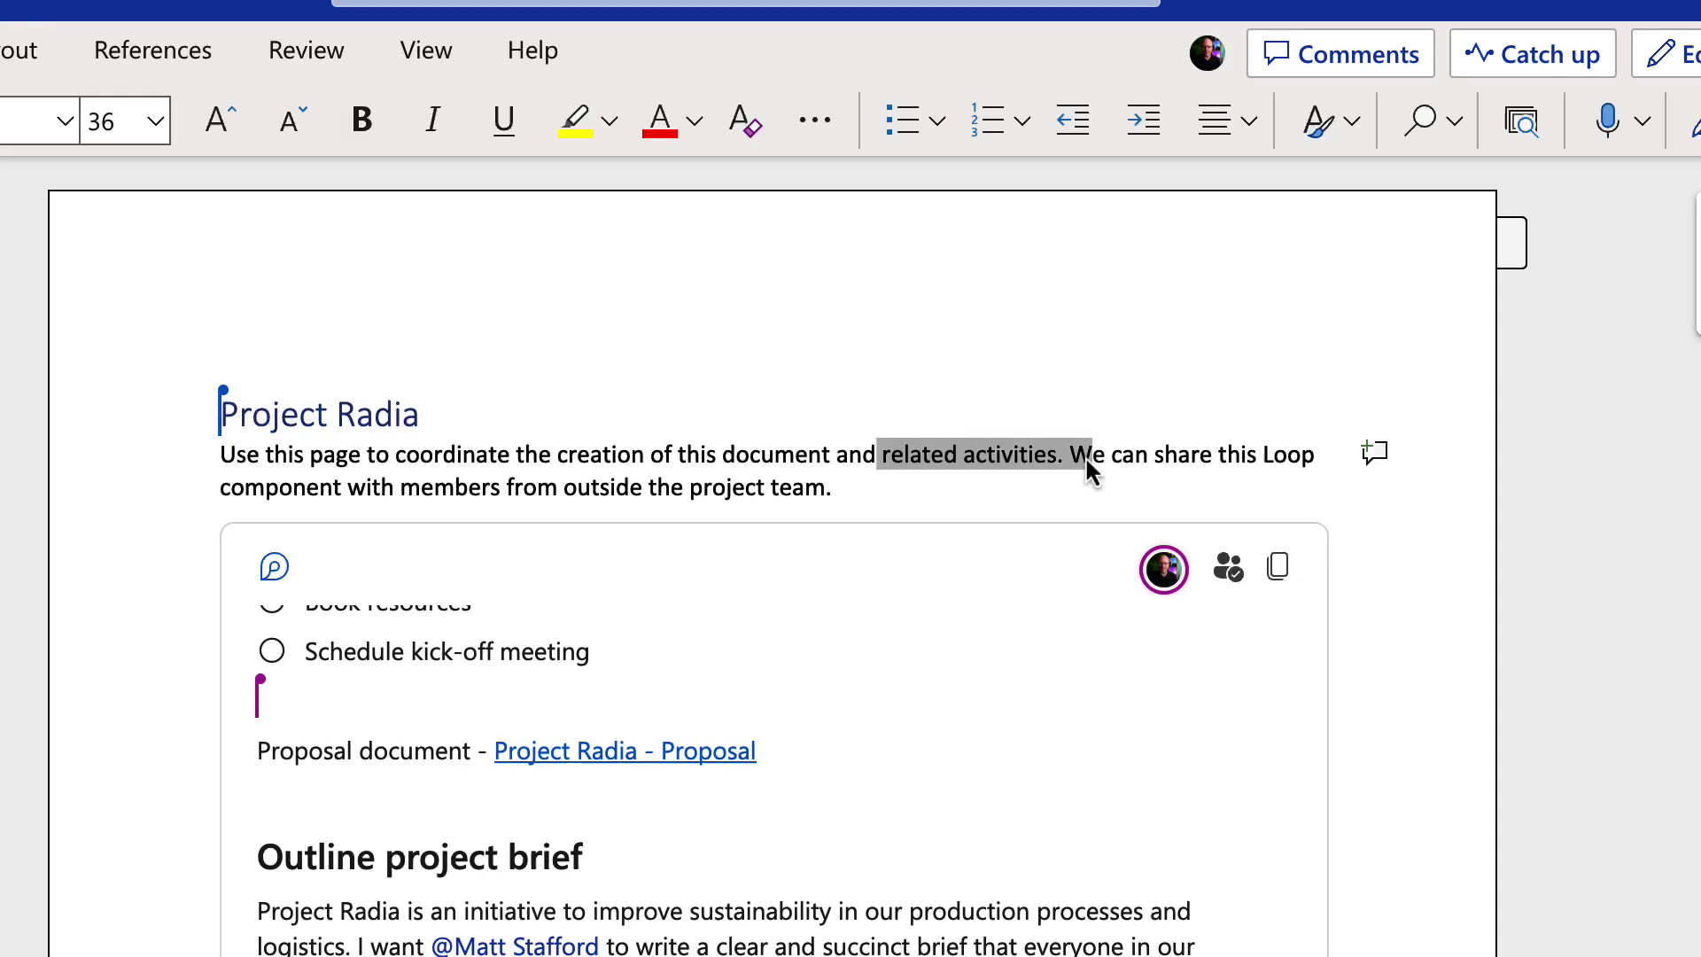
click(1374, 455)
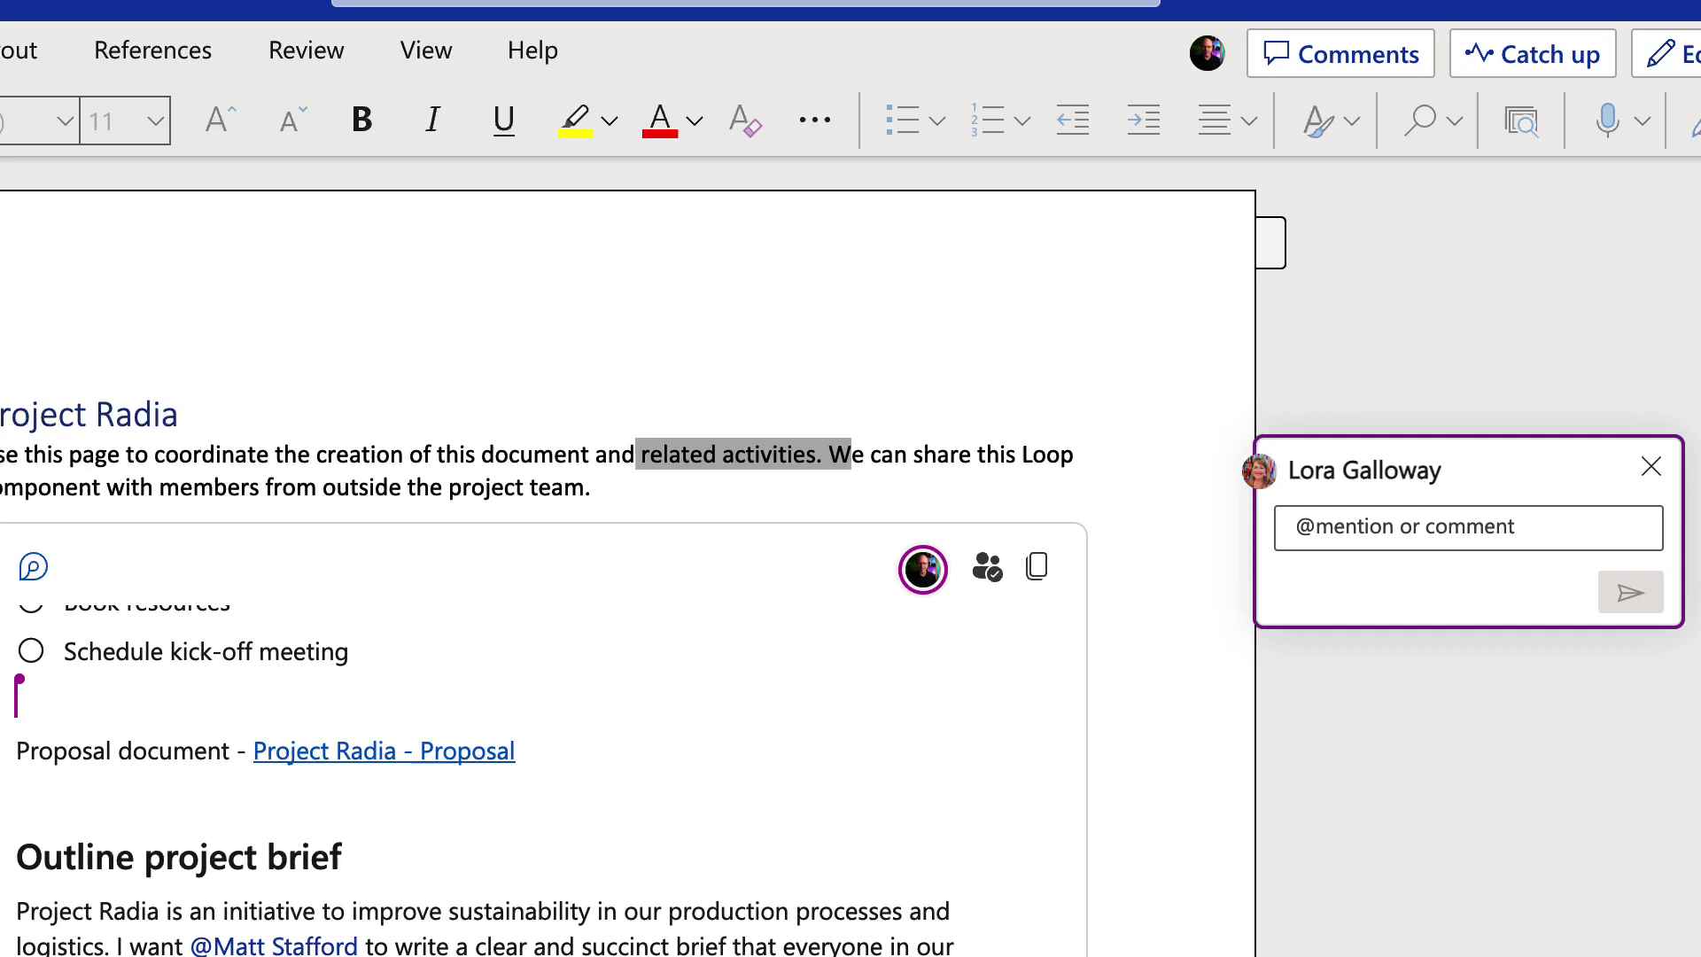
text(Please fix this)
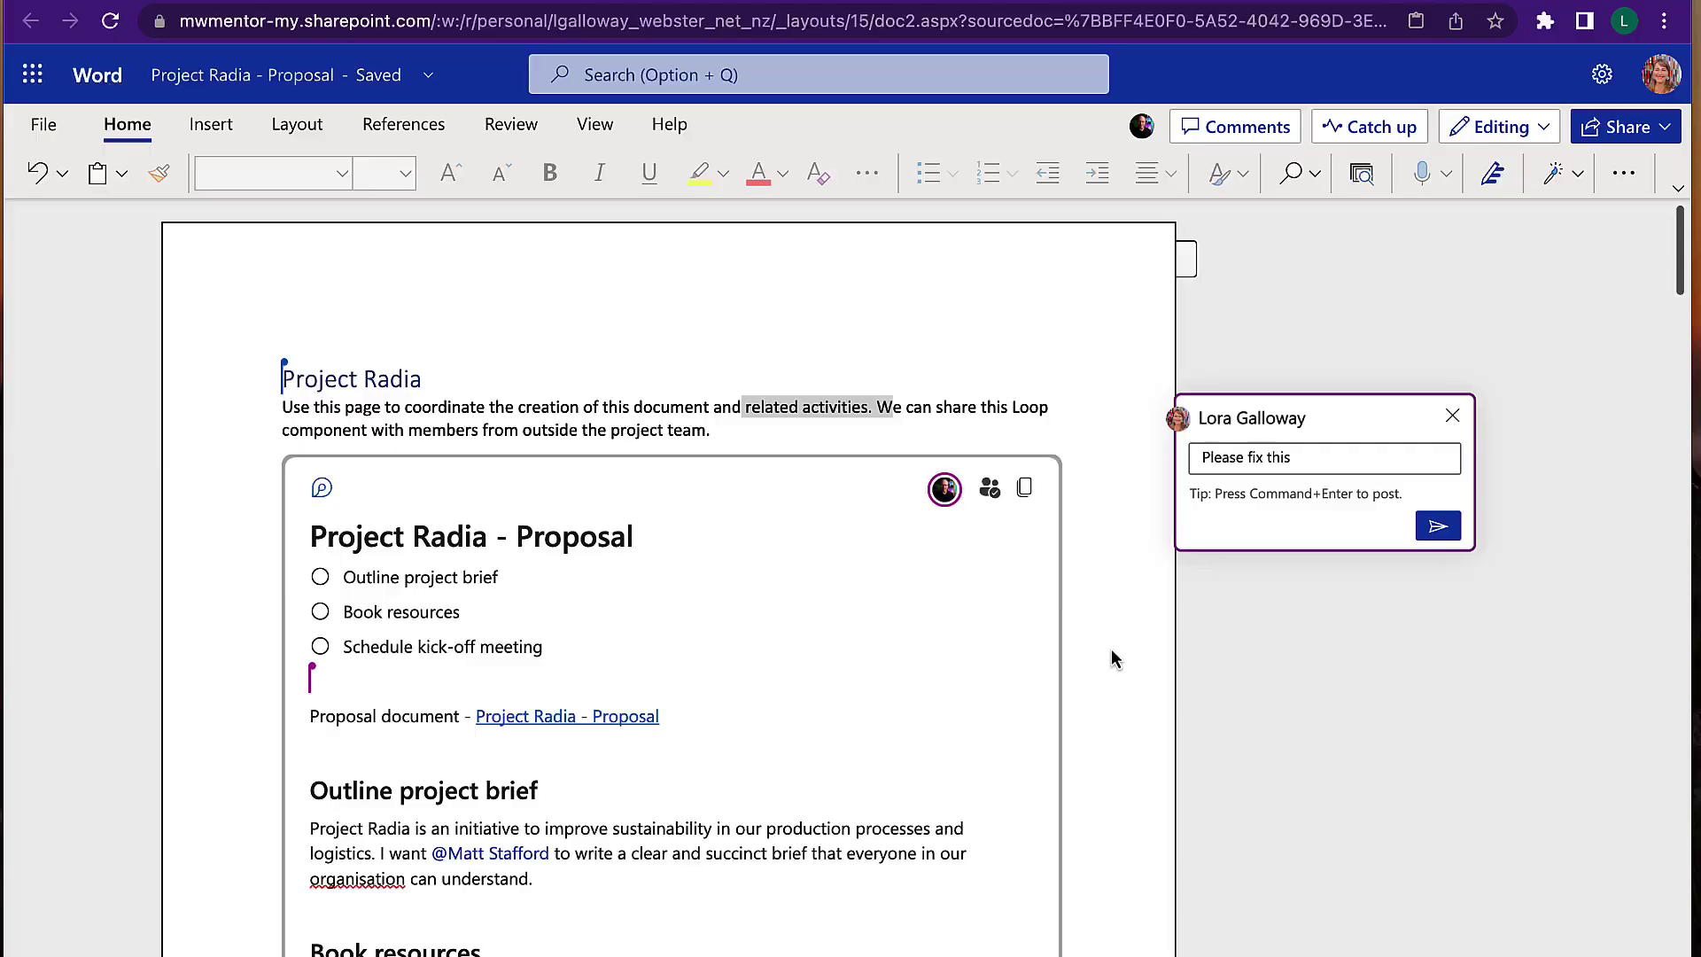
Step: Copy the link to the embedded Loop checklist
scroll(980, 791, down, 10)
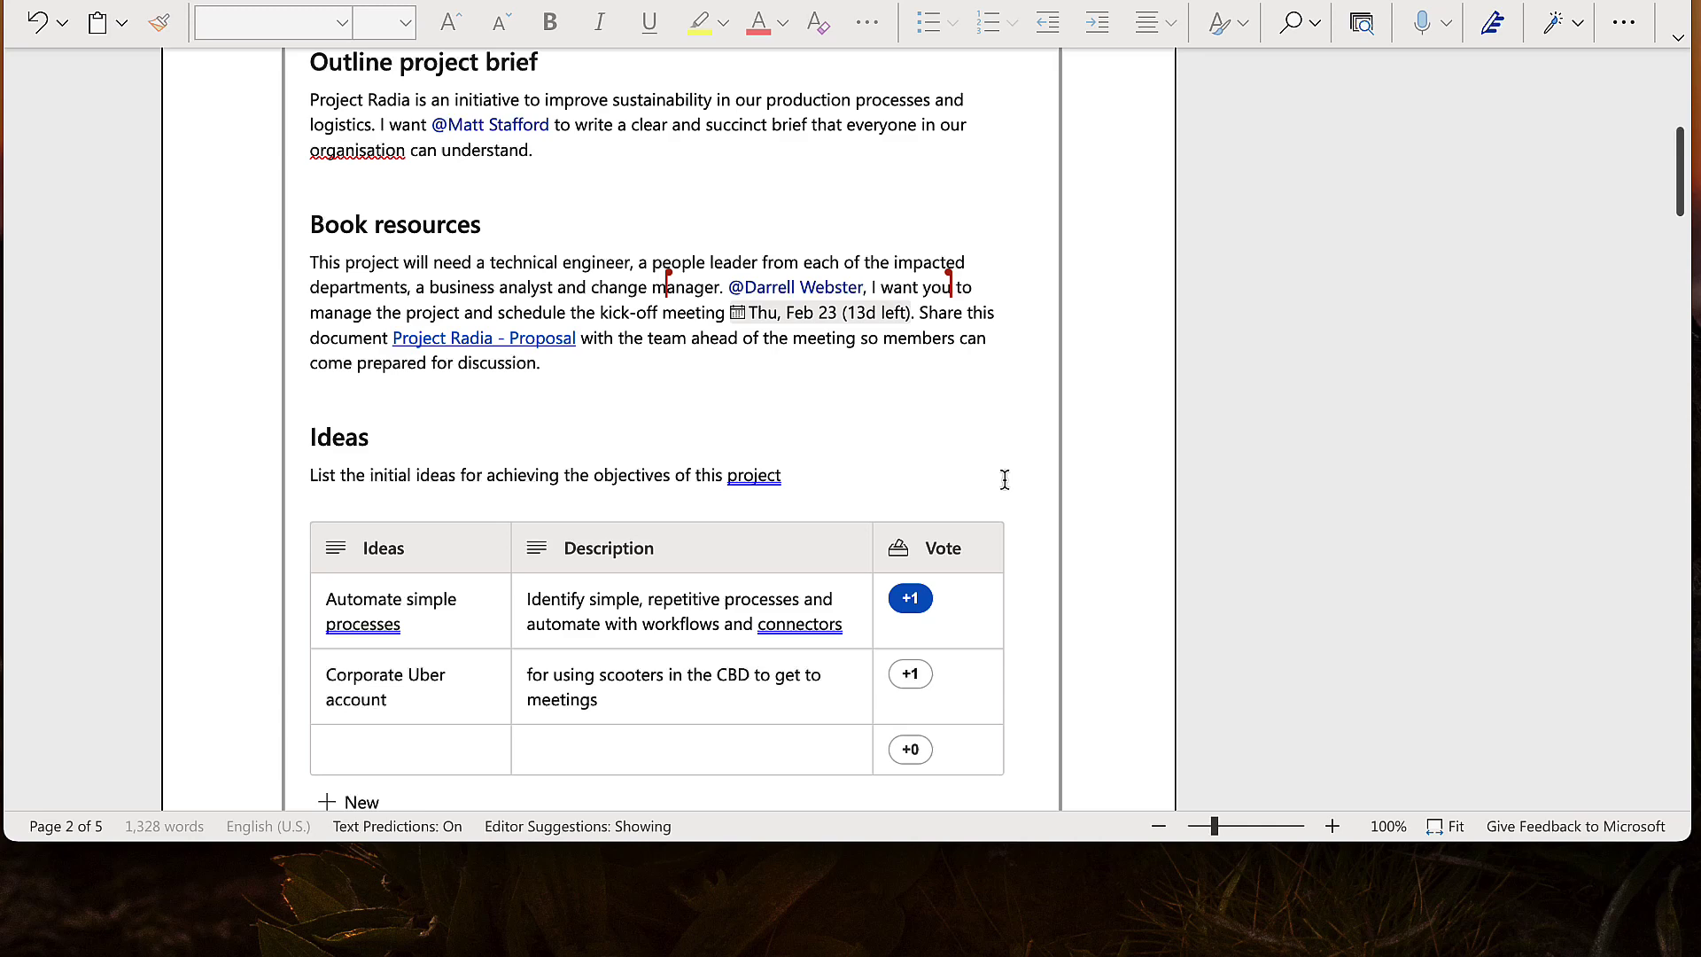
scroll(1005, 480, up, 7)
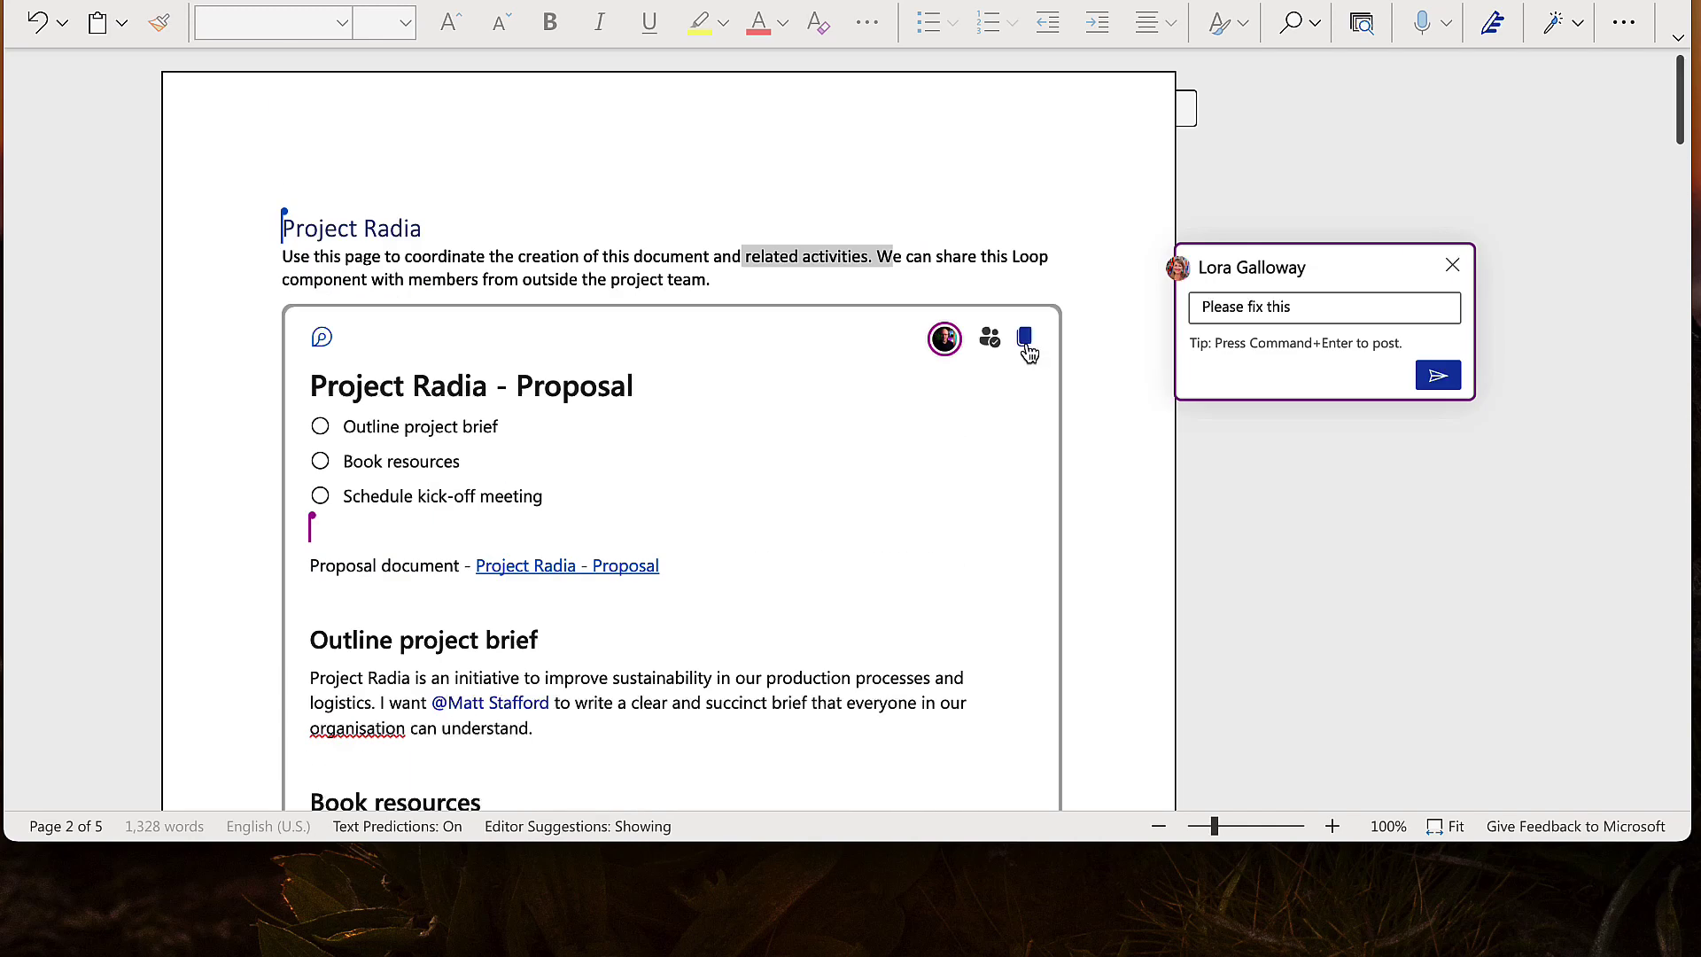
click(1025, 338)
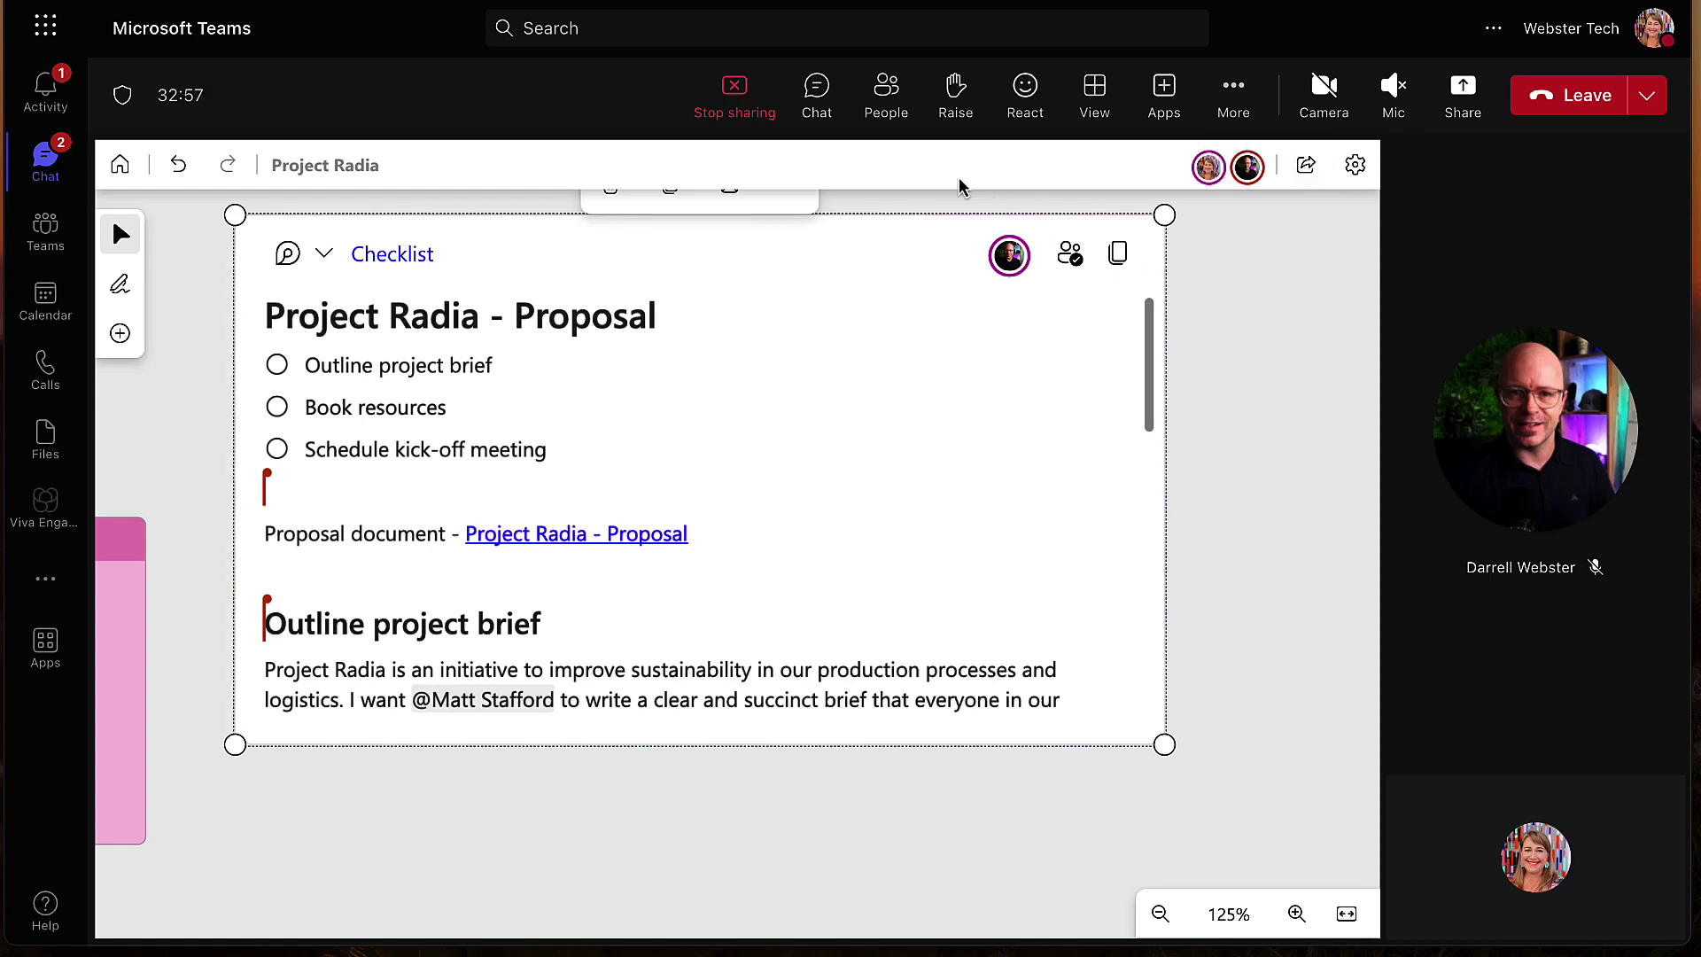
Step: Paste the Loop checklist link into the meeting chat, send it, then go to the Chat list
click(821, 104)
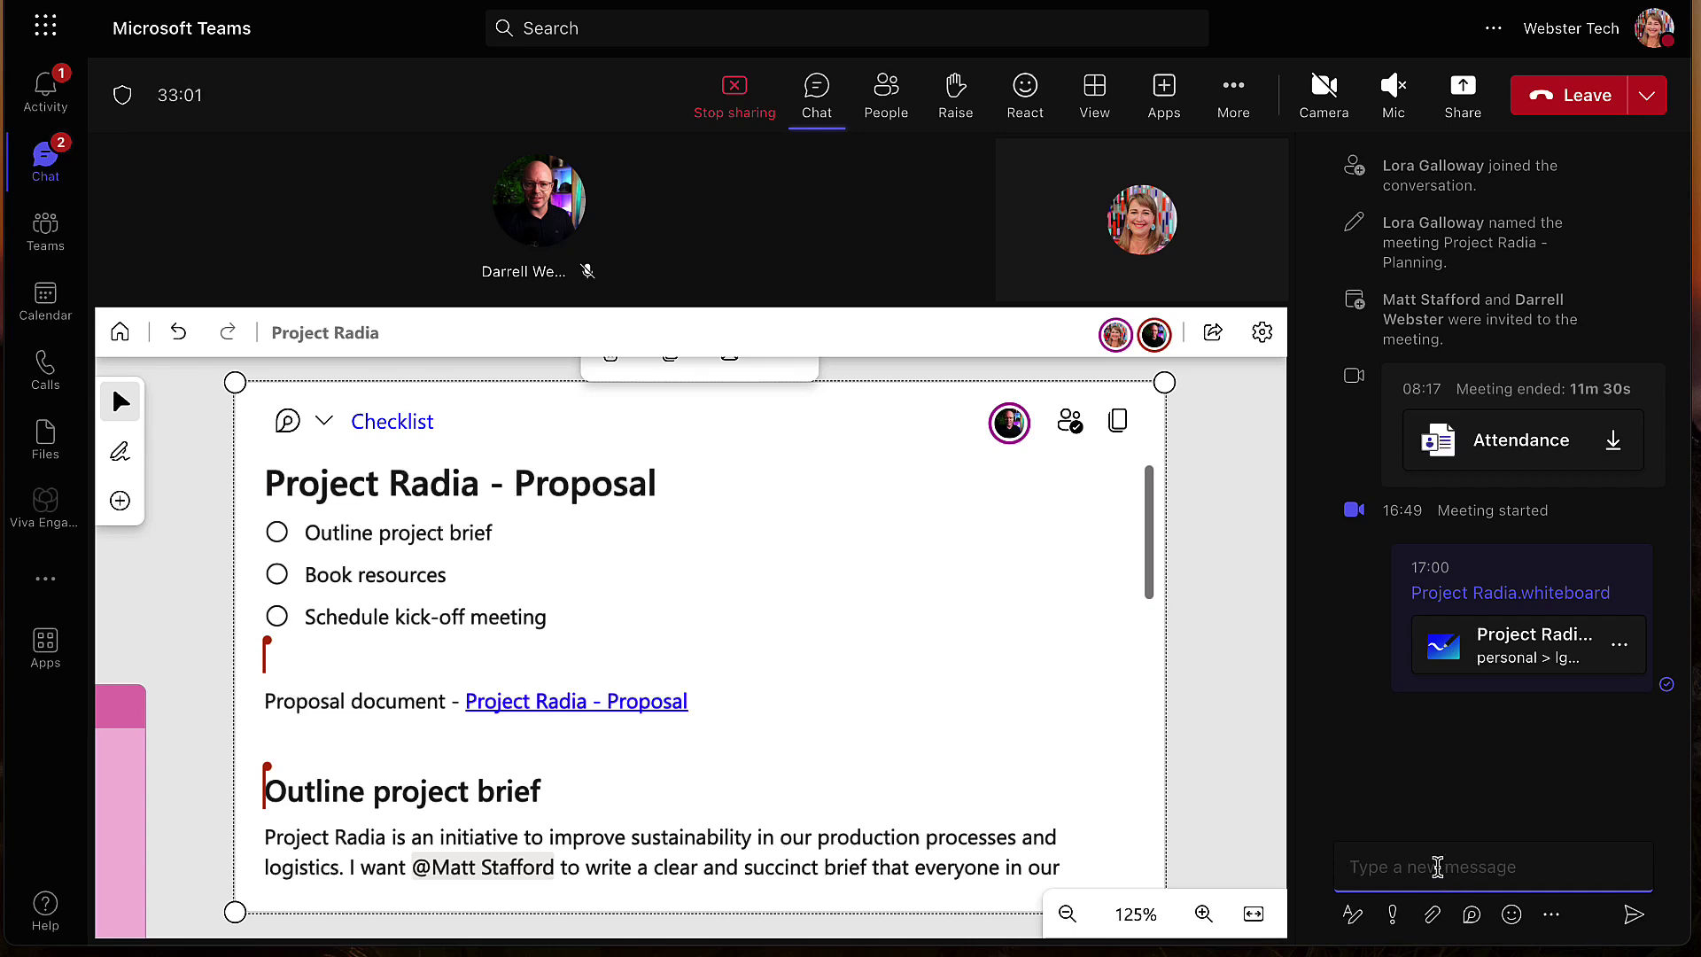
key(ctrl+v)
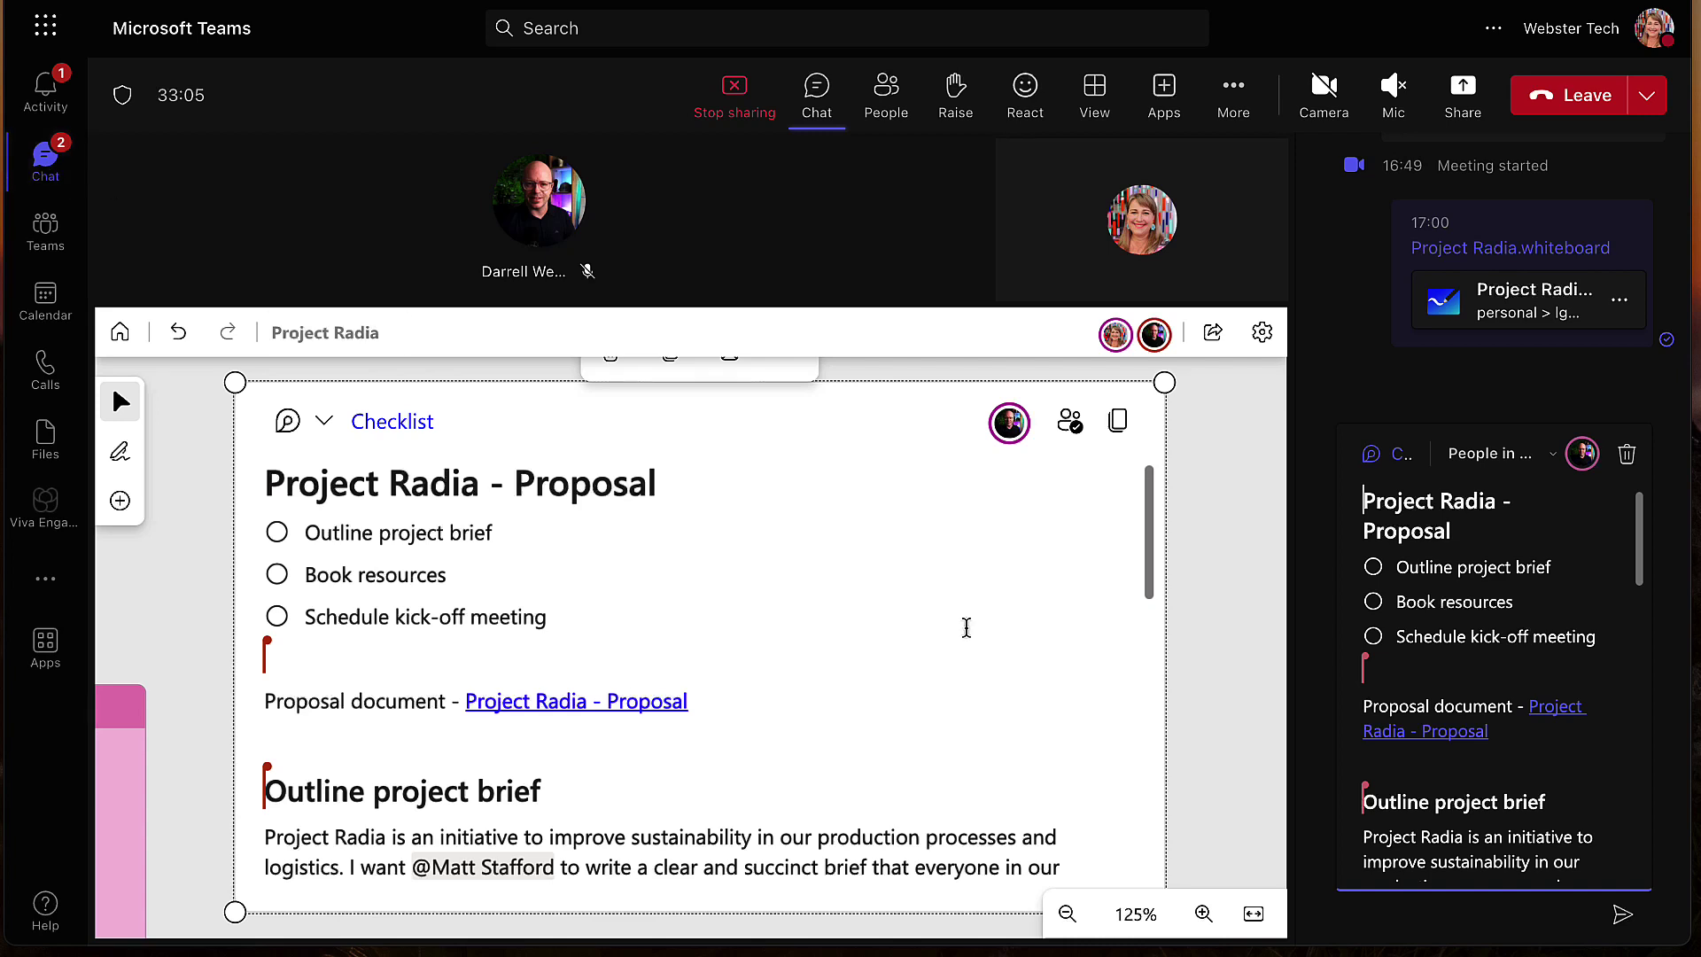
click(1628, 927)
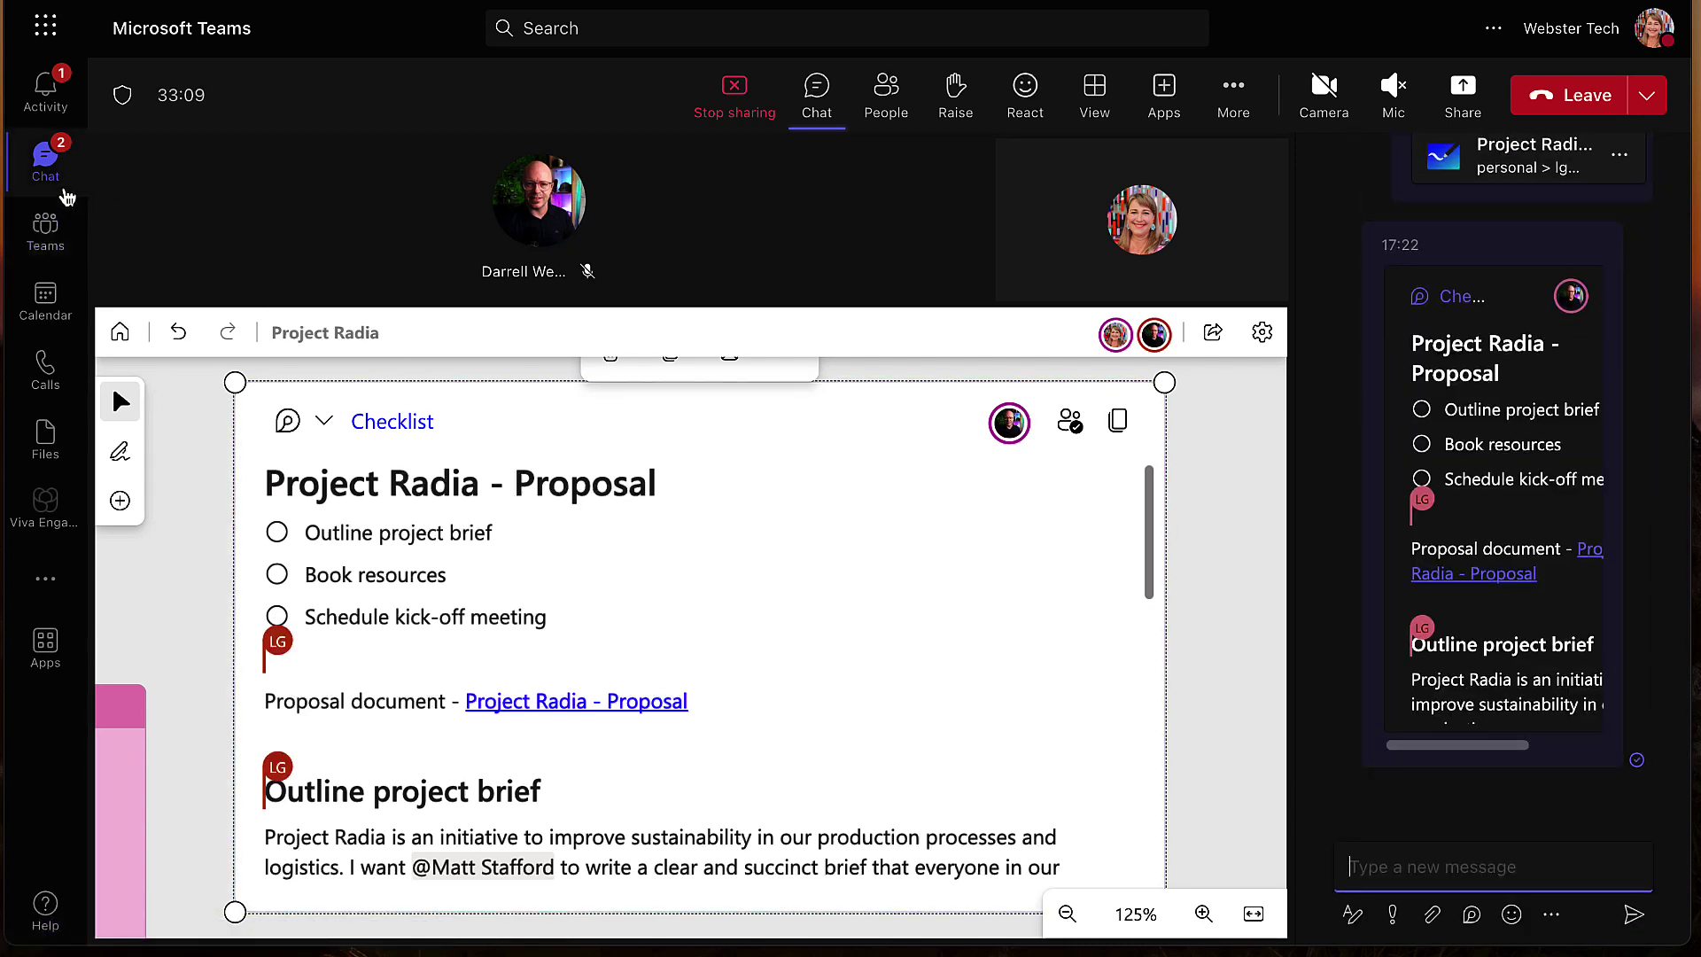
click(46, 168)
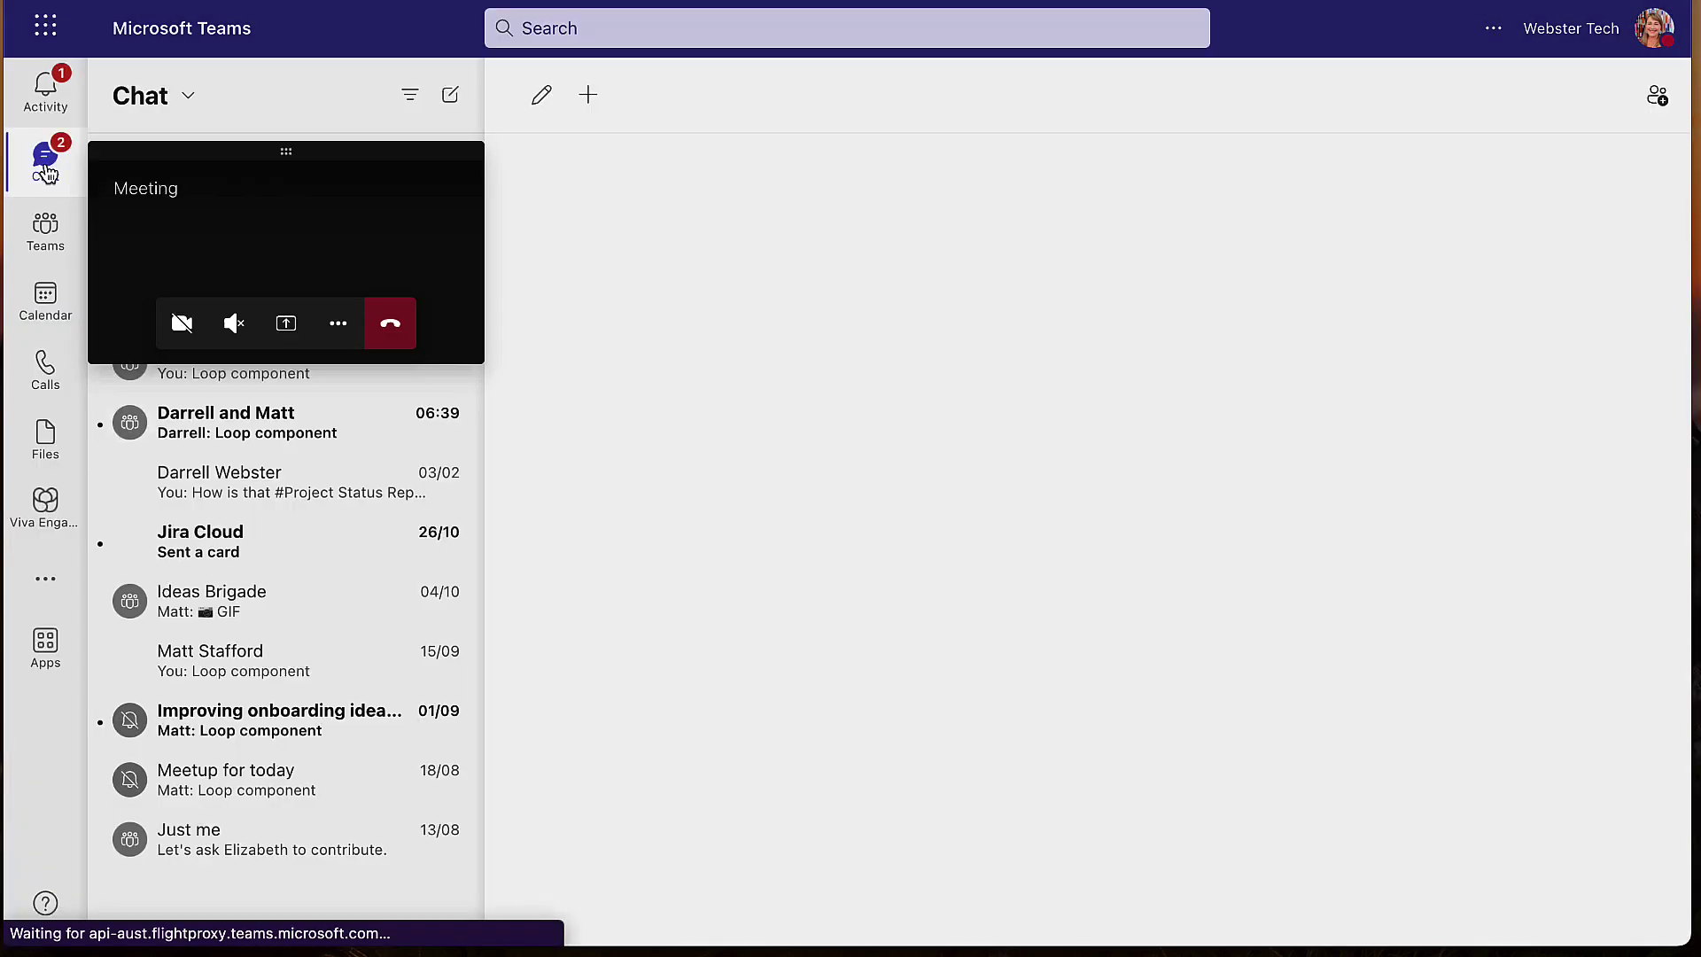